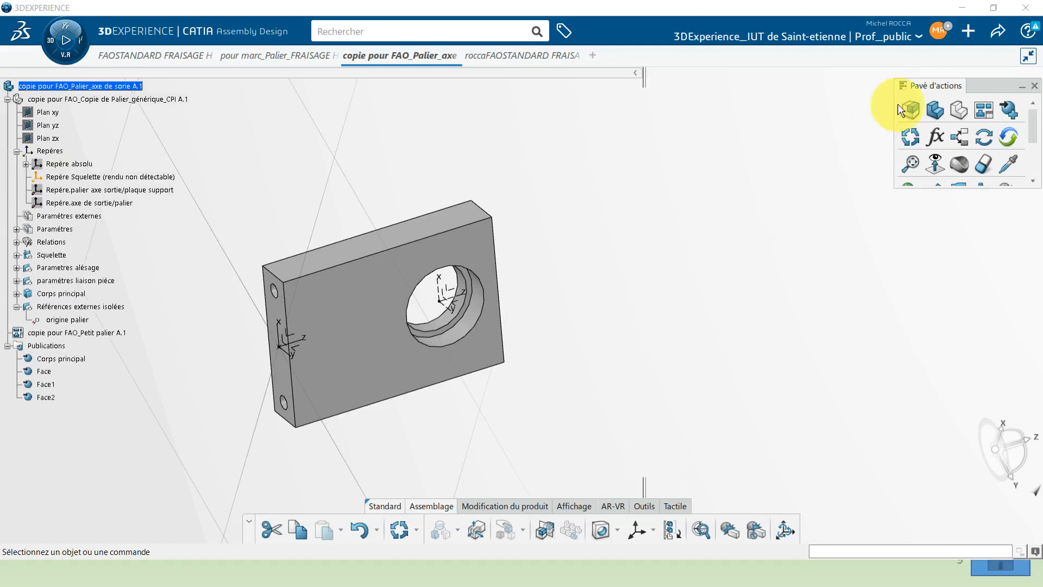
Step: Run the C compiler configuration test with Visual Studio 2019 (16.0) in the common simulation preferences
{"action": "left_click", "coordinate": [936, 34]}
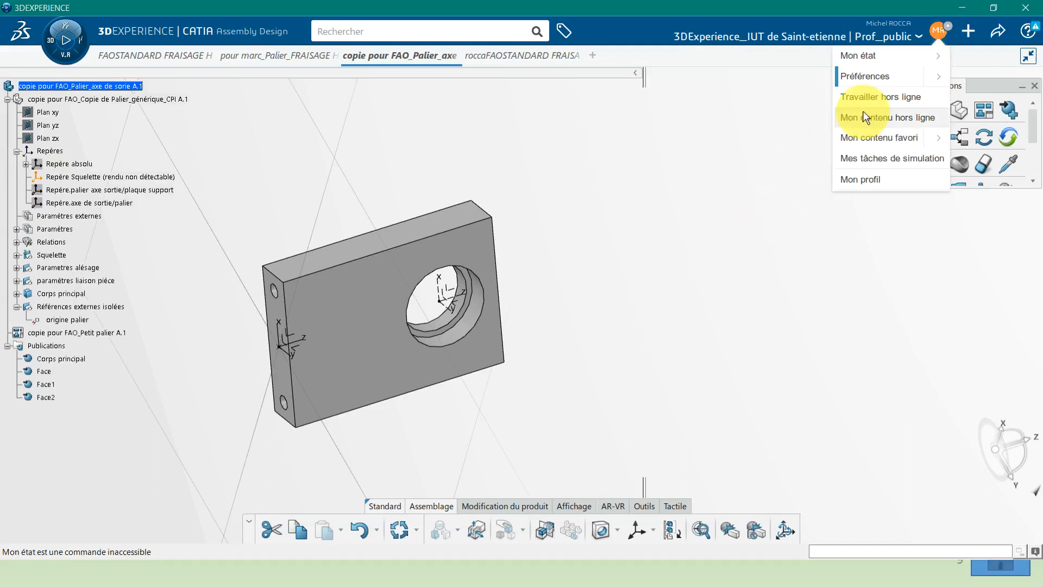
{"action": "left_click", "coordinate": [862, 78]}
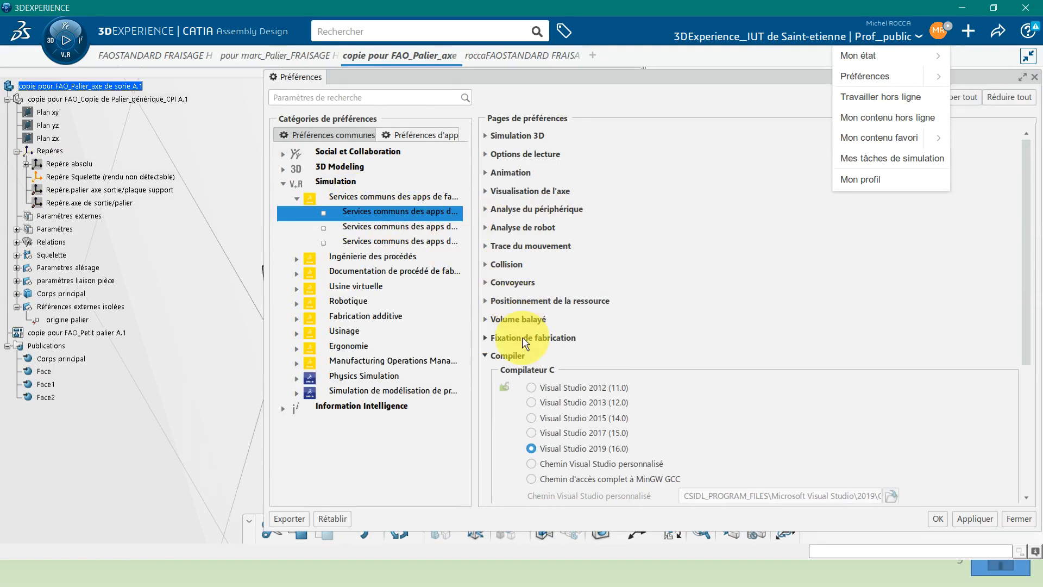
{"action": "scroll", "coordinate": [686, 342], "scroll_direction": "down", "scroll_amount": 9}
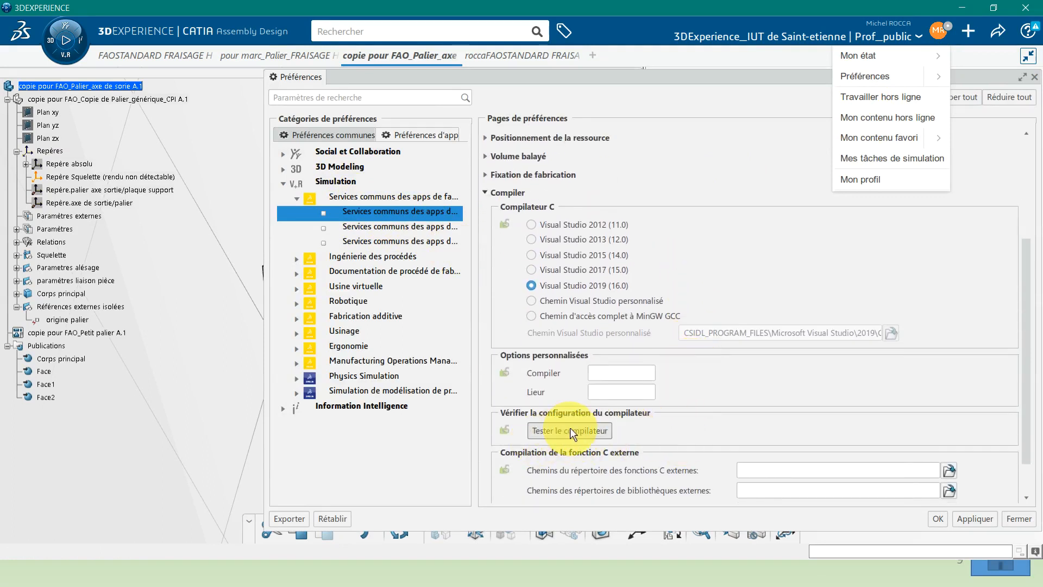
{"action": "left_click", "coordinate": [567, 431]}
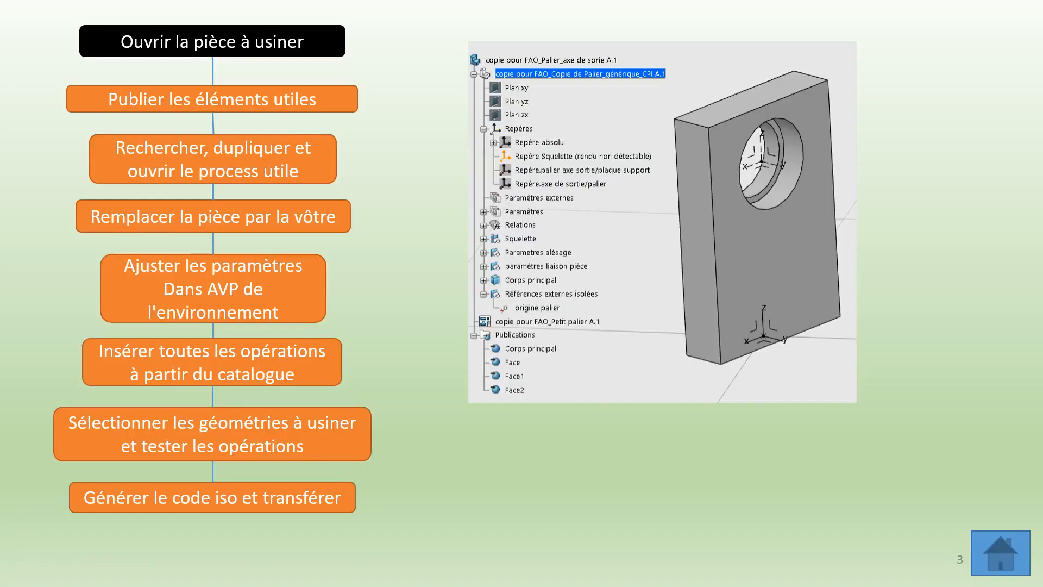
{"action": "key", "text": "Right"}
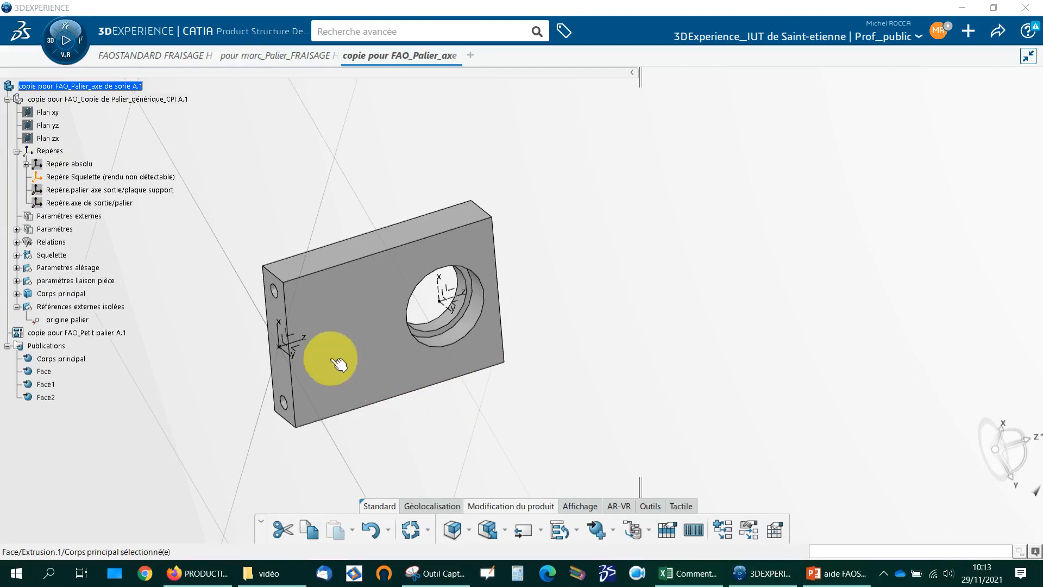
Step: Examine the geometry behind the bearing part's publications Corps principal, Face, Face1 and Face2
{"action": "left_click", "coordinate": [117, 86]}
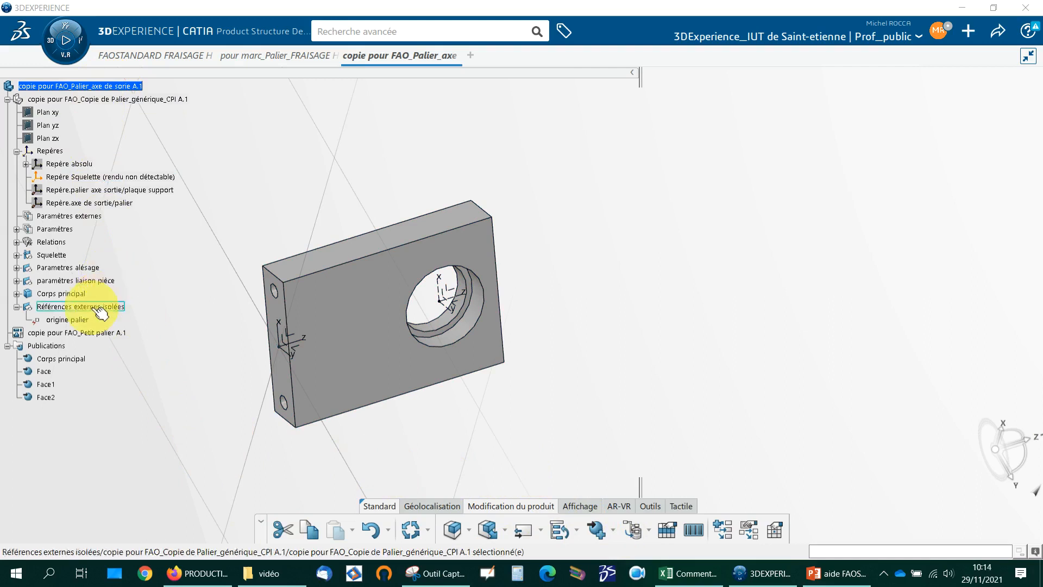
{"action": "left_click", "coordinate": [58, 360]}
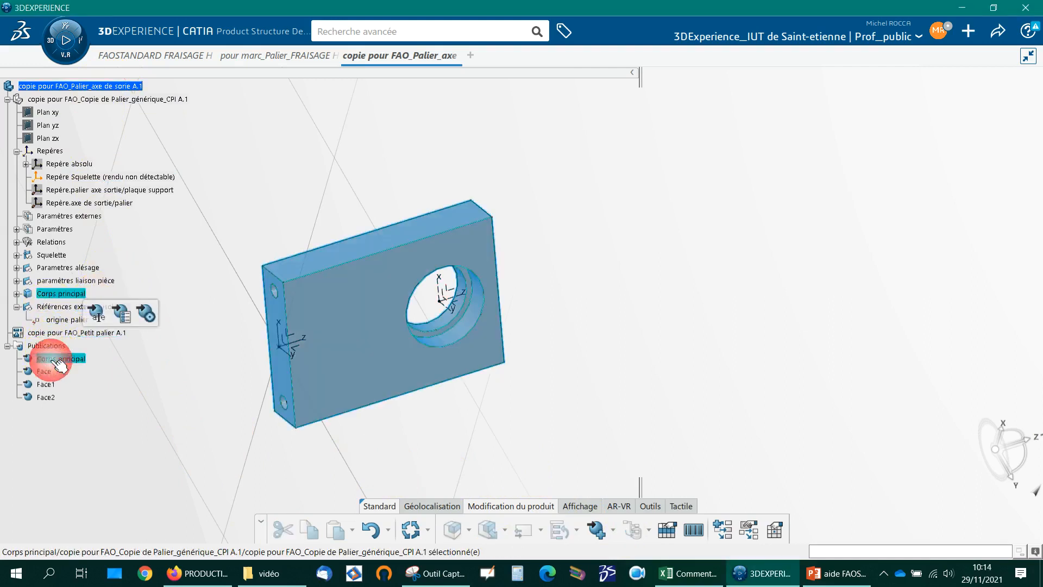
{"action": "left_click", "coordinate": [44, 373]}
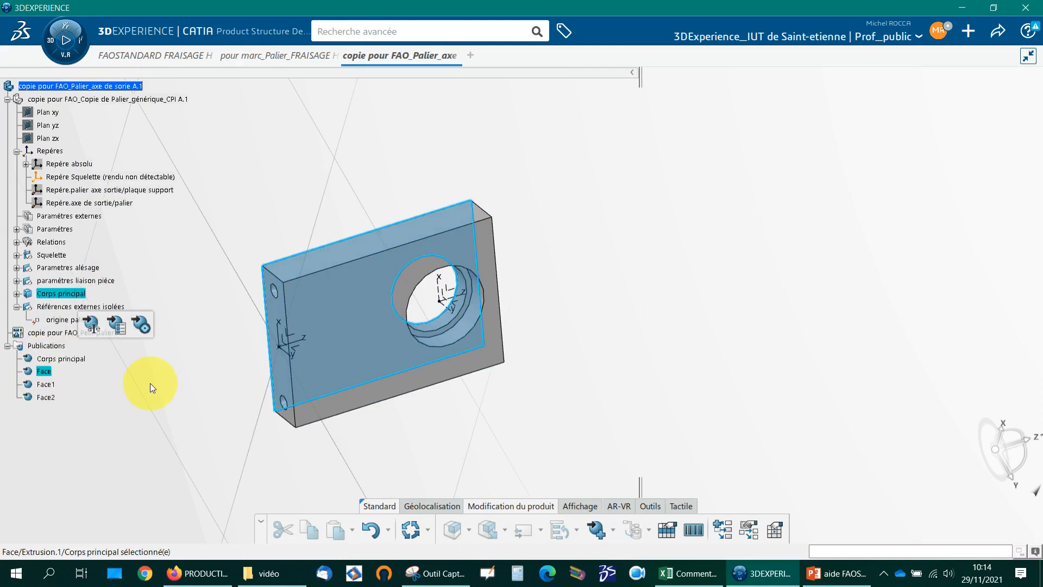
{"action": "left_click", "coordinate": [49, 385]}
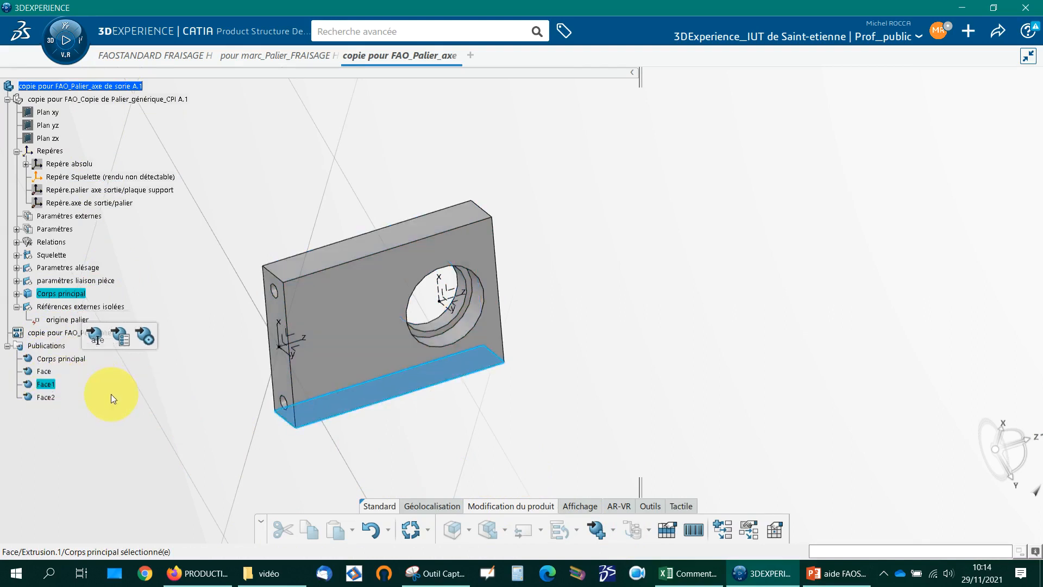
{"action": "left_click", "coordinate": [48, 397]}
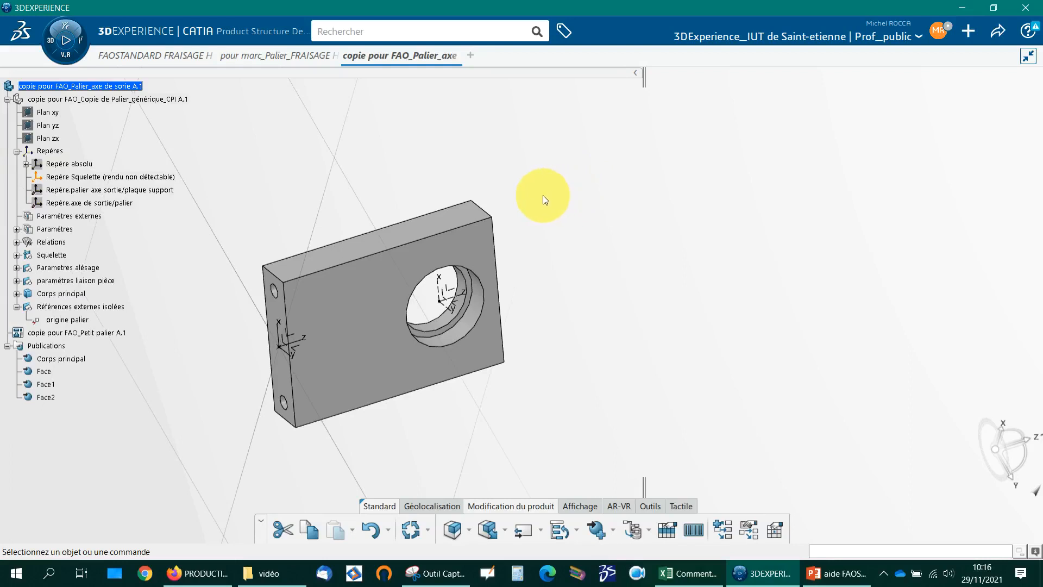
Step: Search for ppr:FAOS* and explore the FAOSTANDARD FRAISAGE HURON 5 AXES context
{"action": "left_click", "coordinate": [402, 32]}
{"action": "left_click", "coordinate": [392, 52]}
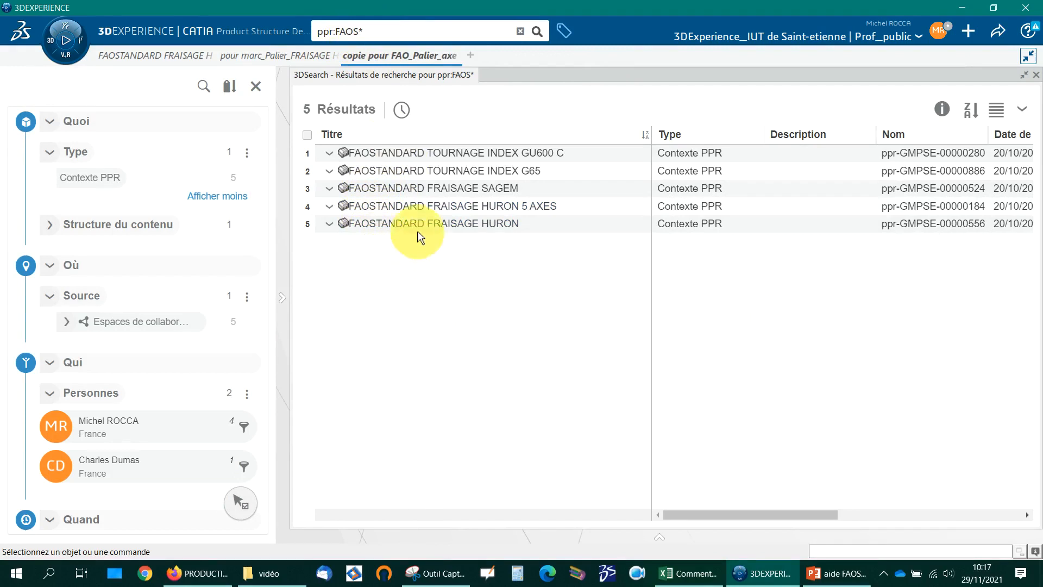
{"action": "left_click", "coordinate": [407, 205]}
{"action": "right_click", "coordinate": [407, 206]}
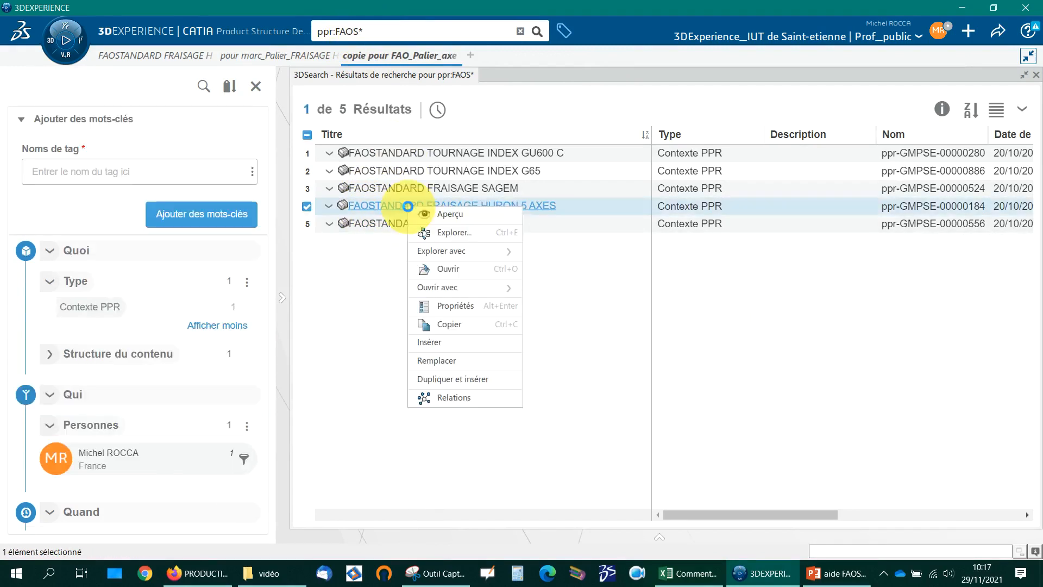
{"action": "left_click", "coordinate": [447, 233]}
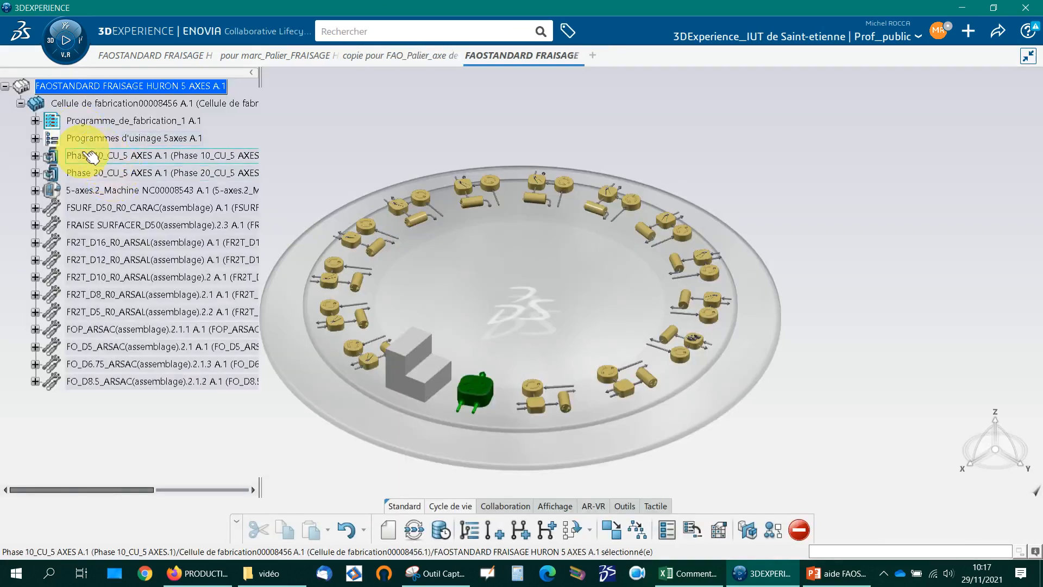
Step: Duplicate the 5-axis milling context with a surname prefix, reusing the NC machine and all tool assemblies, and open the duplicate
{"action": "left_click", "coordinate": [122, 243]}
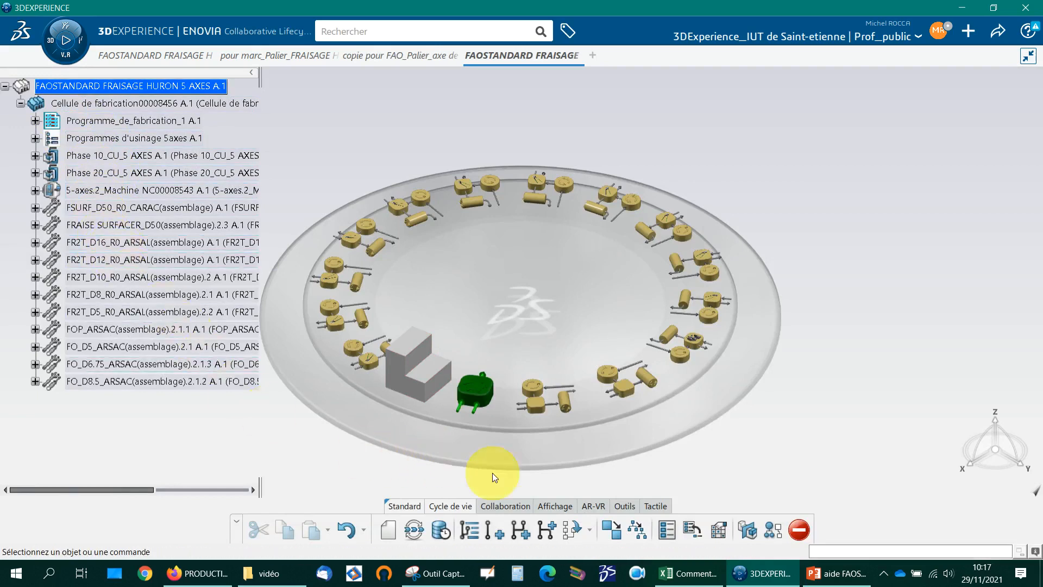
{"action": "left_click", "coordinate": [637, 529]}
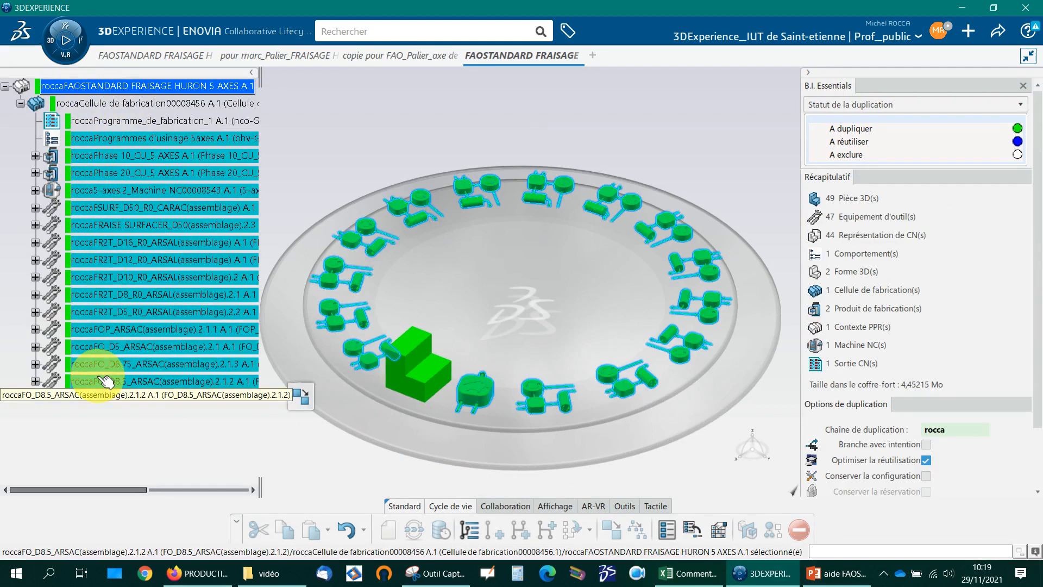
{"action": "left_click", "coordinate": [103, 190]}
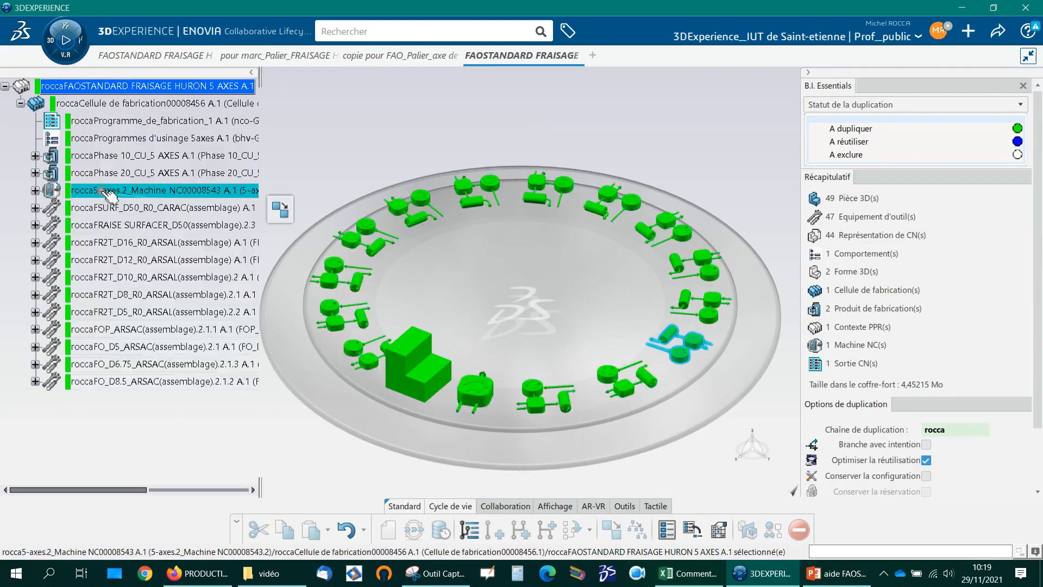
{"action": "left_click", "coordinate": [111, 381], "text": "shift"}
{"action": "mouse_move", "coordinate": [278, 400]}
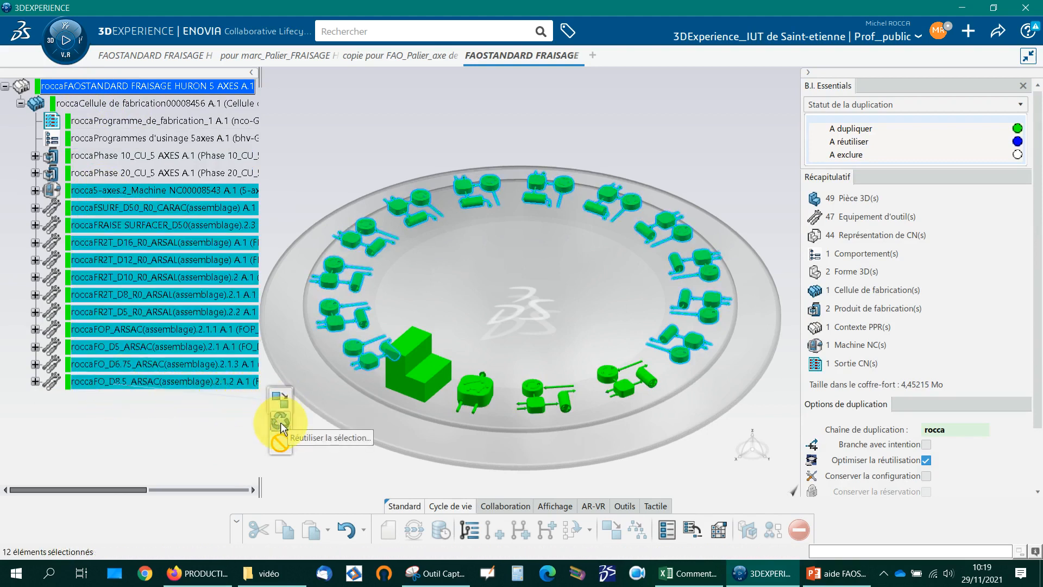
{"action": "left_click", "coordinate": [281, 422]}
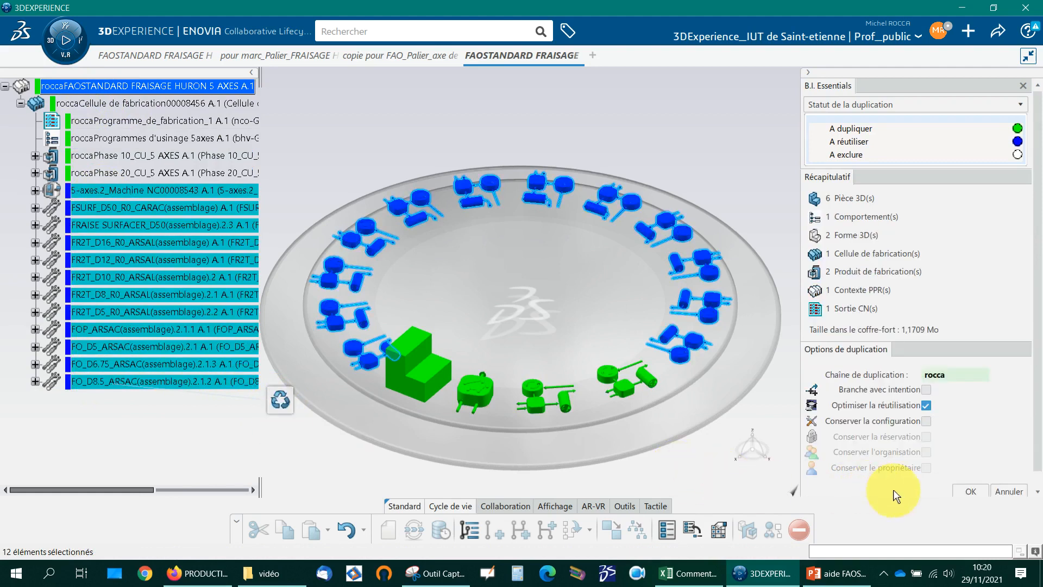
{"action": "left_click", "coordinate": [970, 491]}
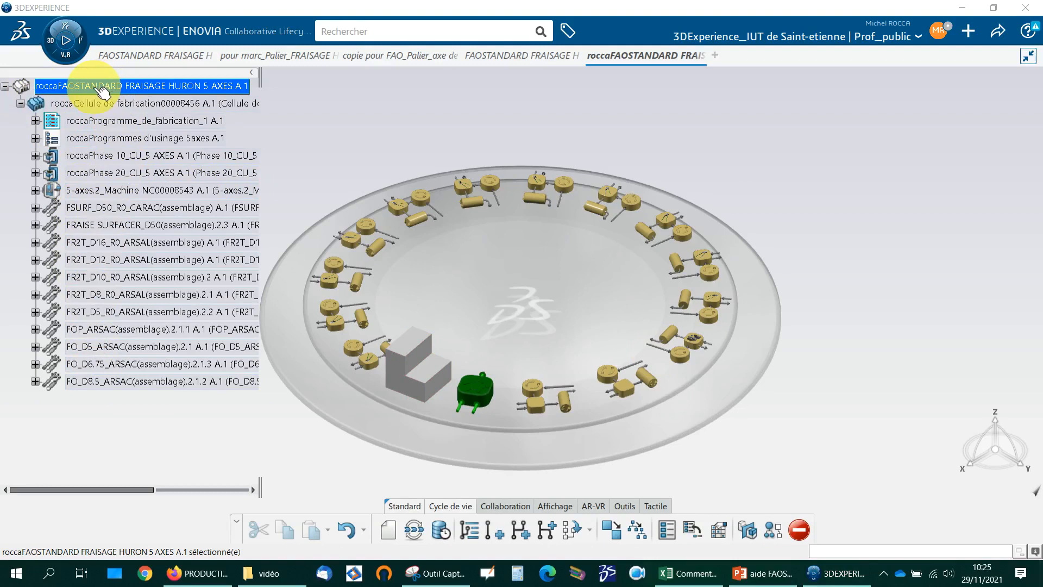
{"action": "right_click", "coordinate": [93, 87]}
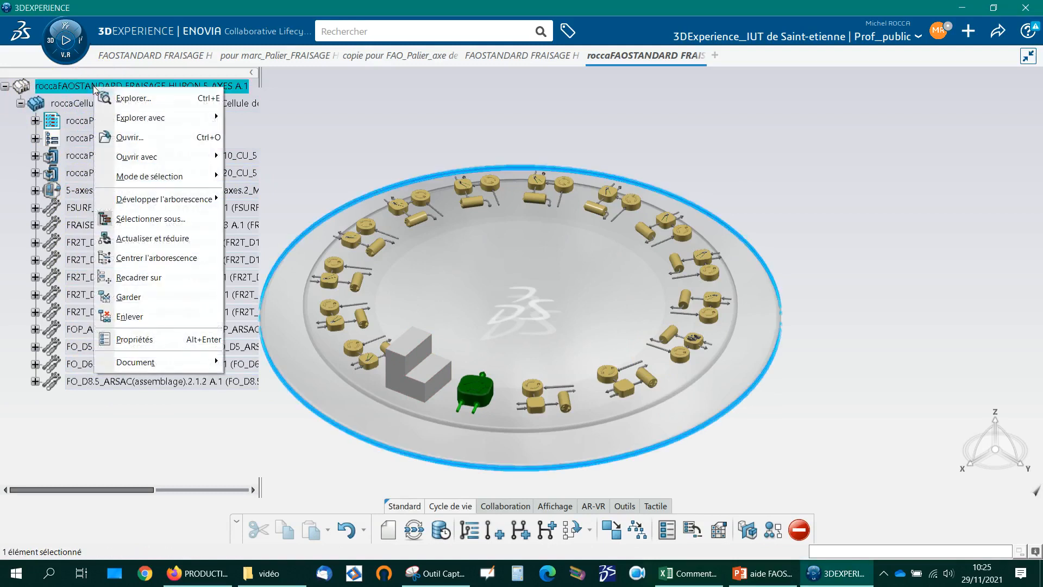
{"action": "left_click", "coordinate": [127, 138]}
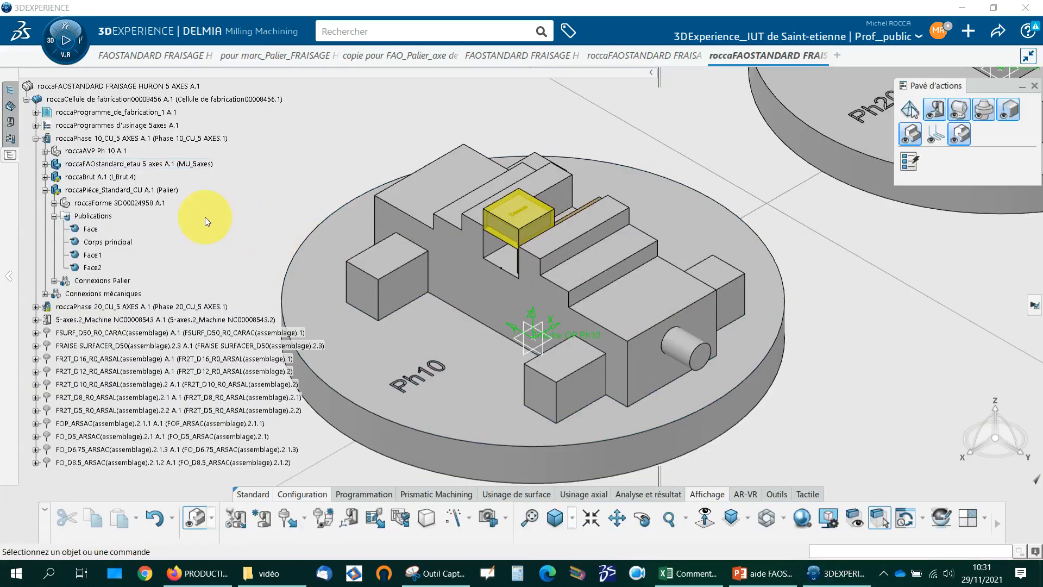
Step: Examine the Phase 10 vise, the standard part Pièce_Standard_CU, its published faces and its available commands
{"action": "left_click", "coordinate": [86, 139]}
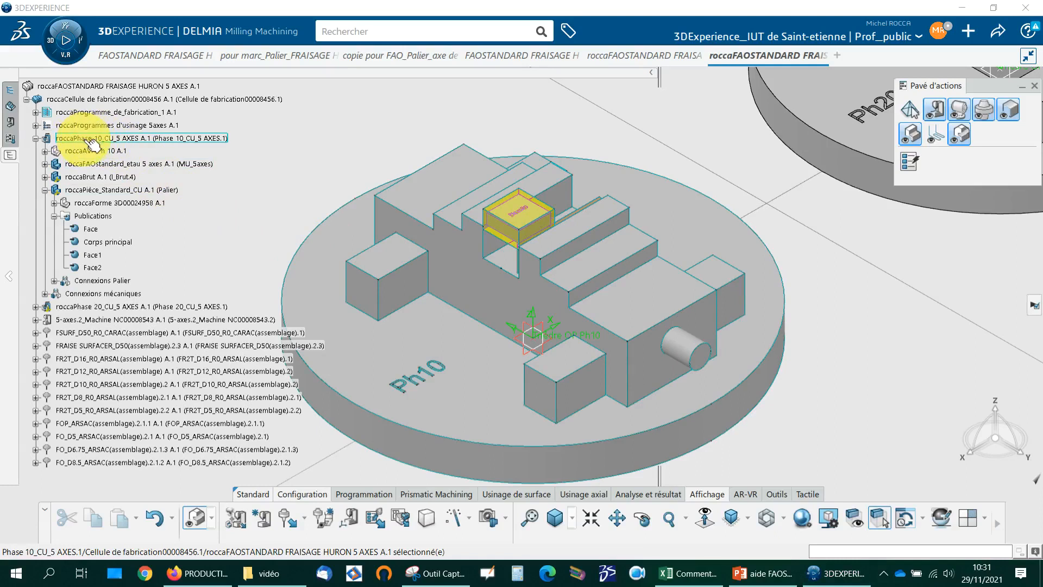
{"action": "left_click", "coordinate": [111, 164]}
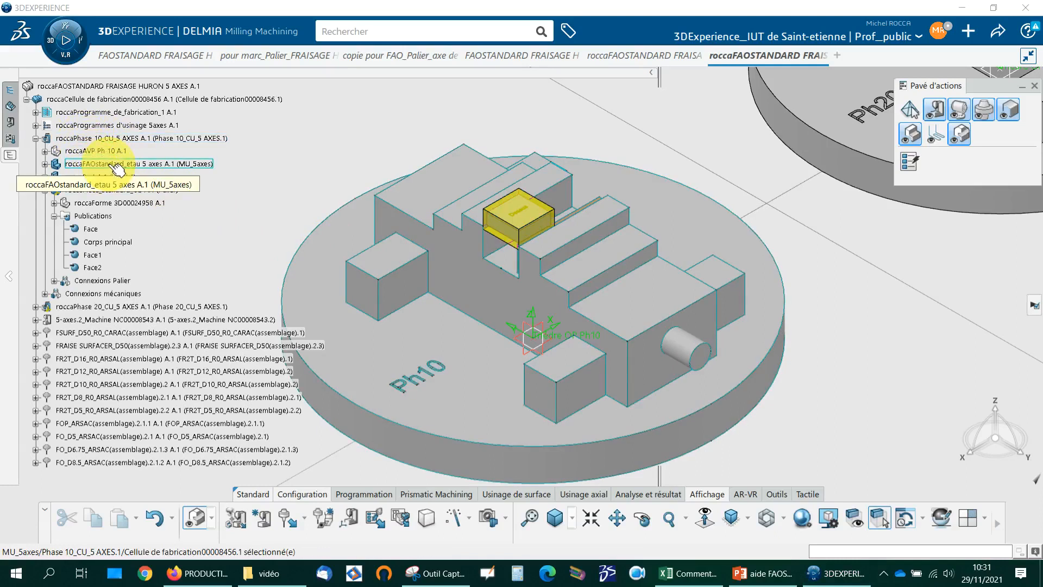
{"action": "left_click", "coordinate": [116, 190]}
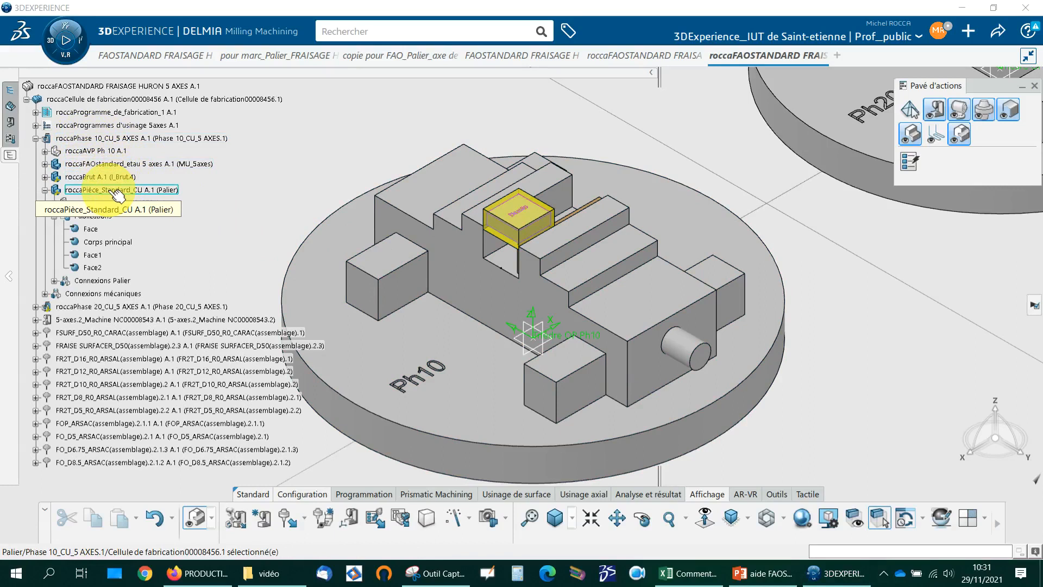
{"action": "left_click", "coordinate": [115, 242]}
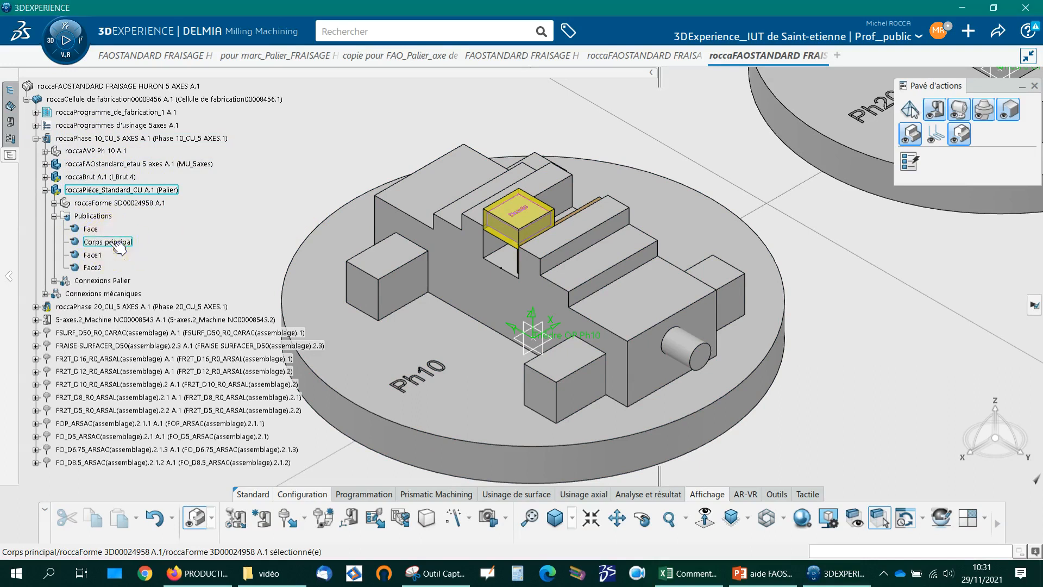
{"action": "left_click", "coordinate": [97, 231]}
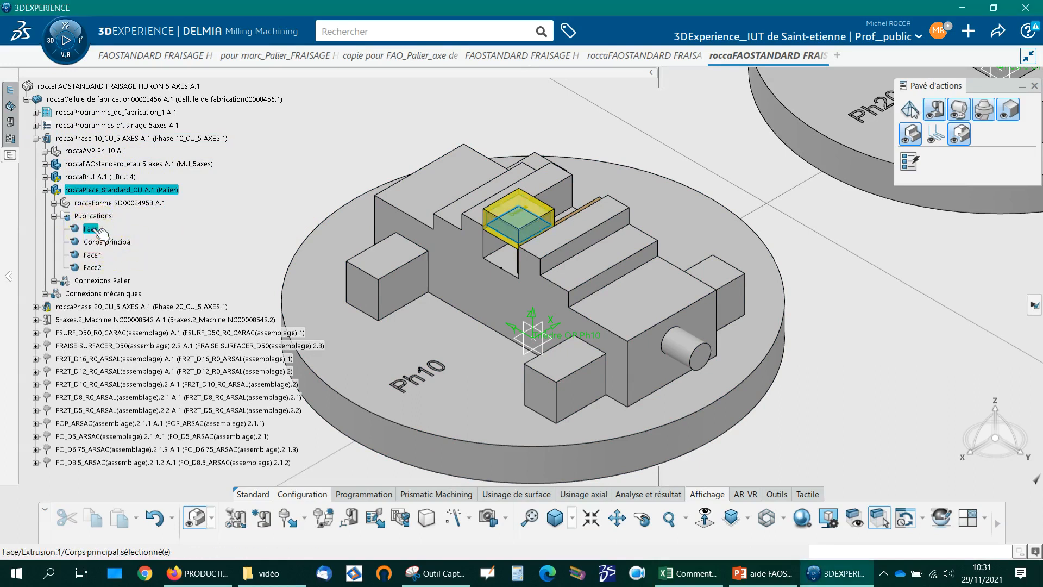
{"action": "left_click", "coordinate": [92, 267]}
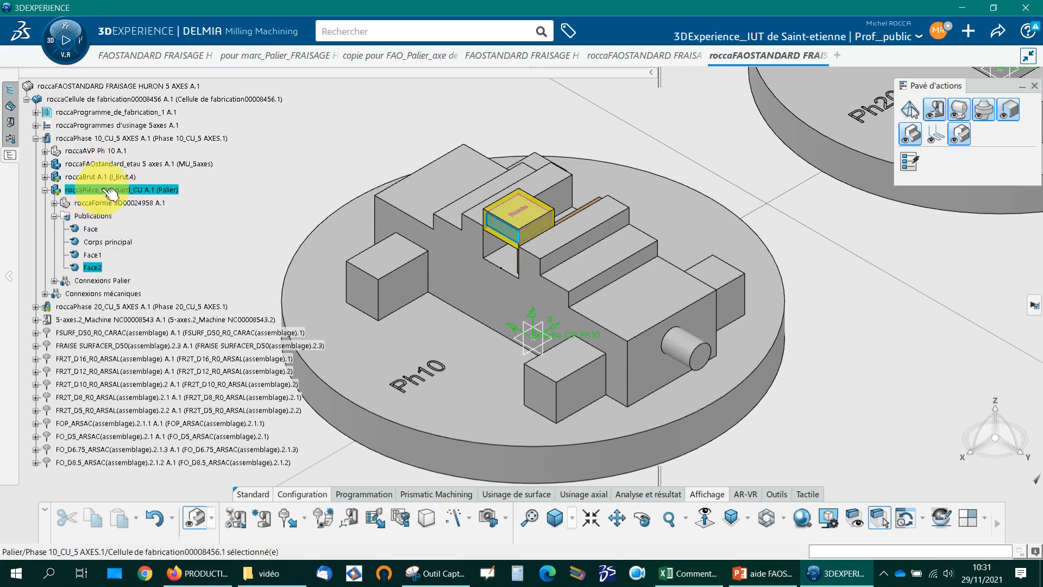
{"action": "right_click", "coordinate": [110, 192]}
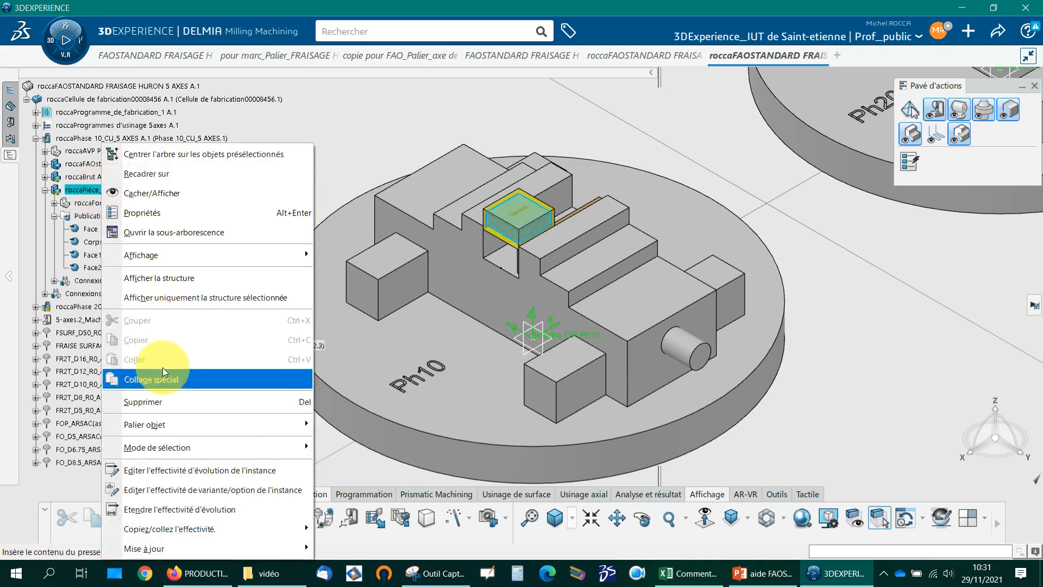
{"action": "left_click", "coordinate": [165, 399]}
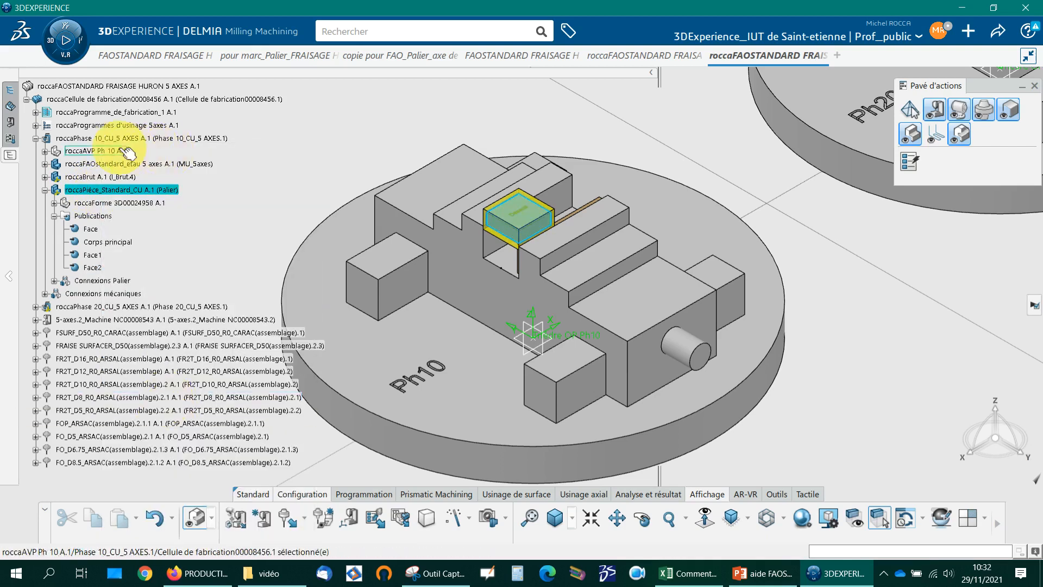
Step: Replace the standard part in Phase 10 with the existing bearing part copie pour FAO_Palier_axe de sorie
{"action": "left_click", "coordinate": [103, 138]}
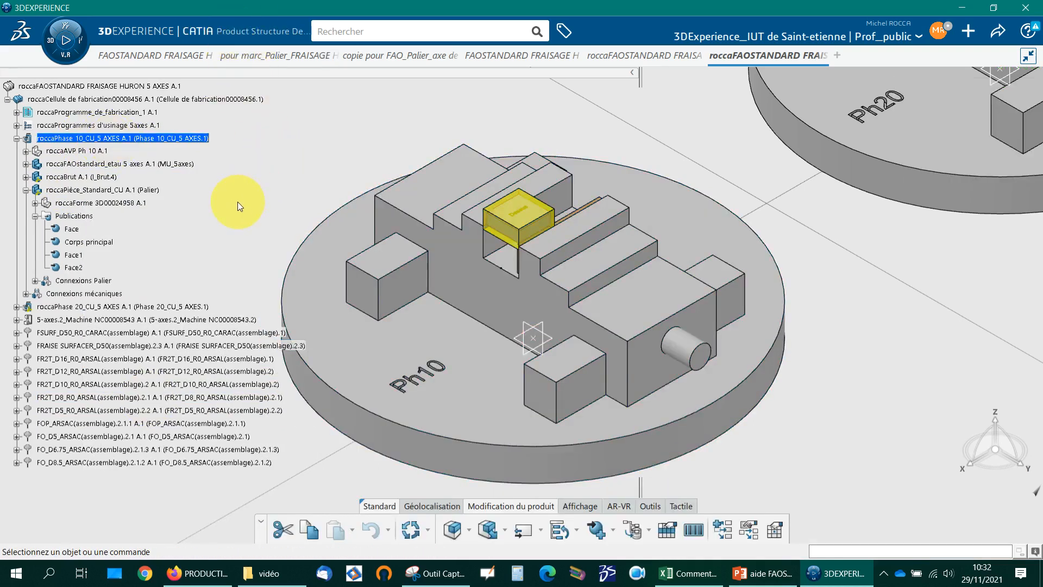
{"action": "left_click", "coordinate": [99, 191]}
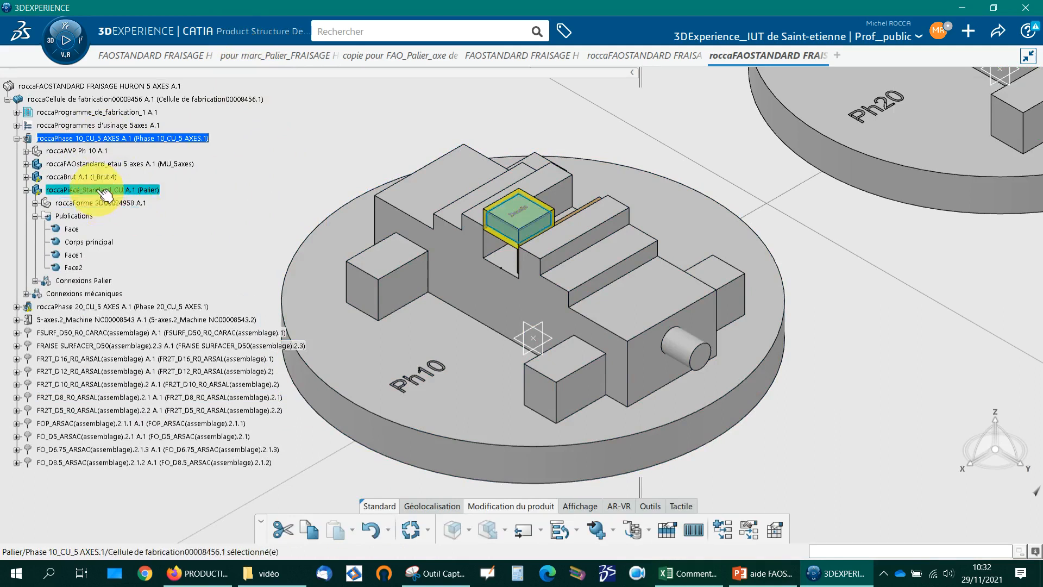
{"action": "right_click", "coordinate": [99, 193]}
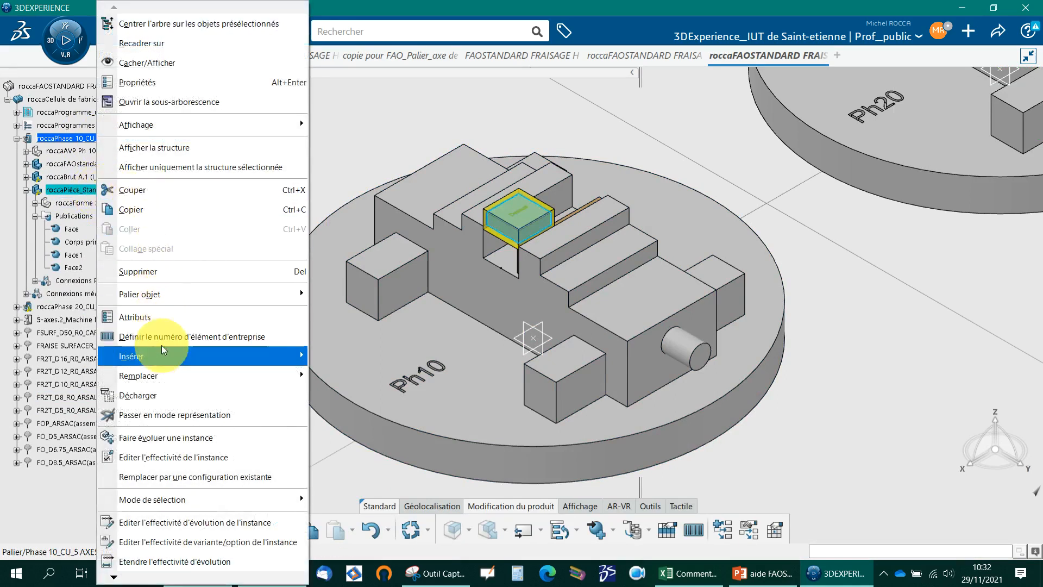
{"action": "mouse_move", "coordinate": [166, 378]}
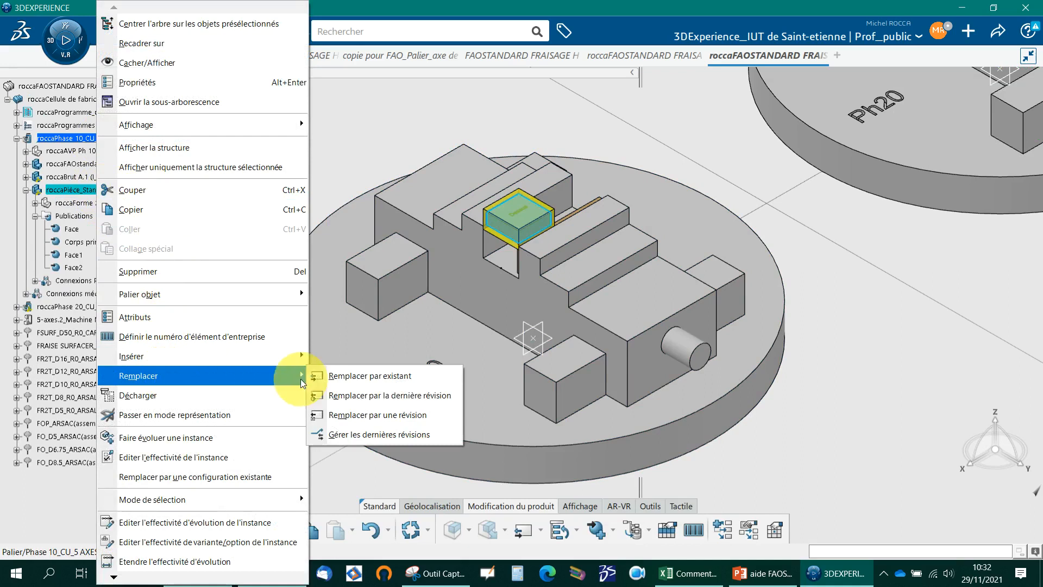
{"action": "left_click", "coordinate": [353, 376]}
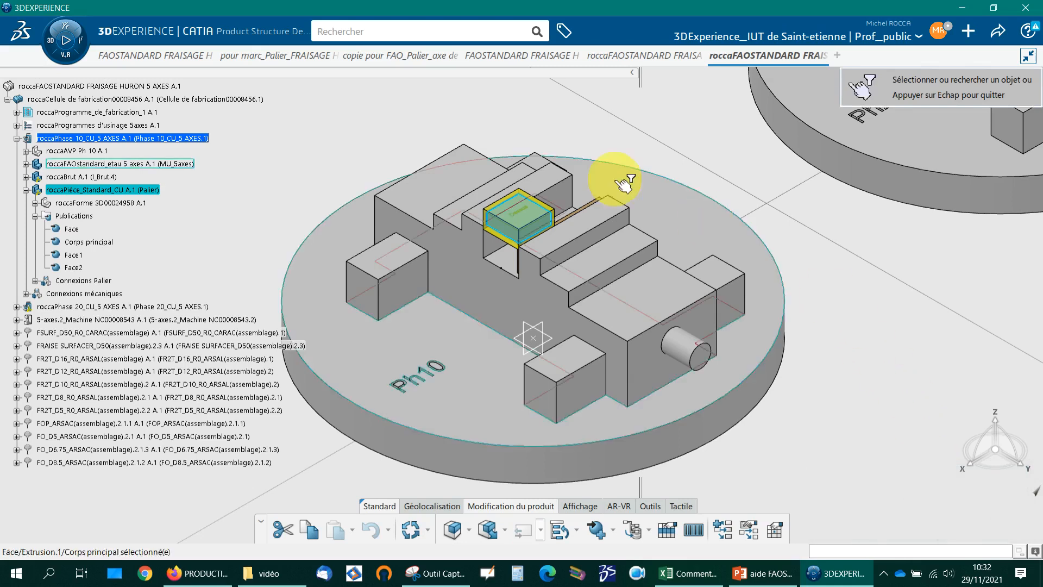
{"action": "left_click", "coordinate": [371, 56]}
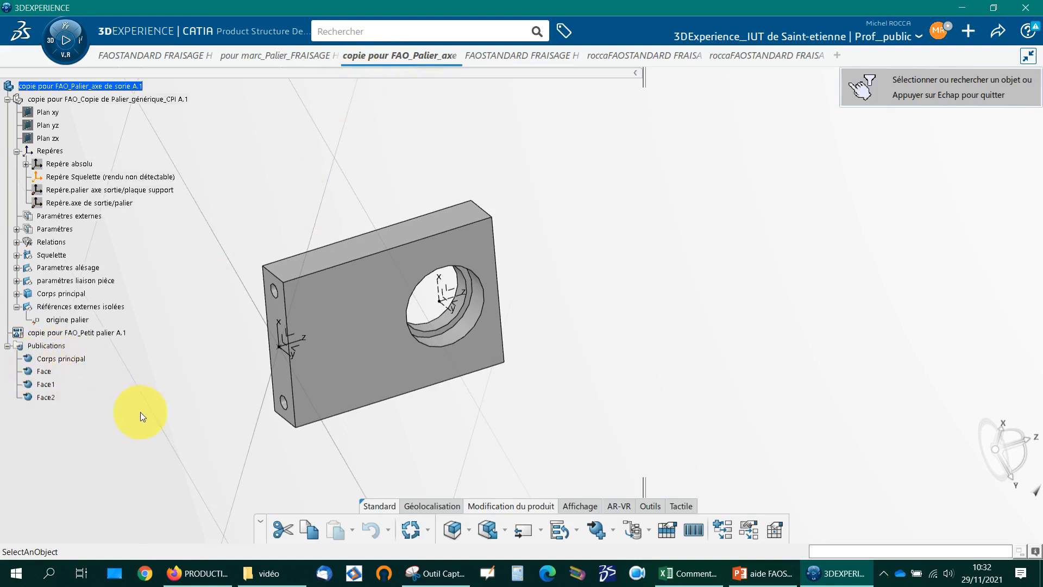
{"action": "left_click", "coordinate": [97, 87]}
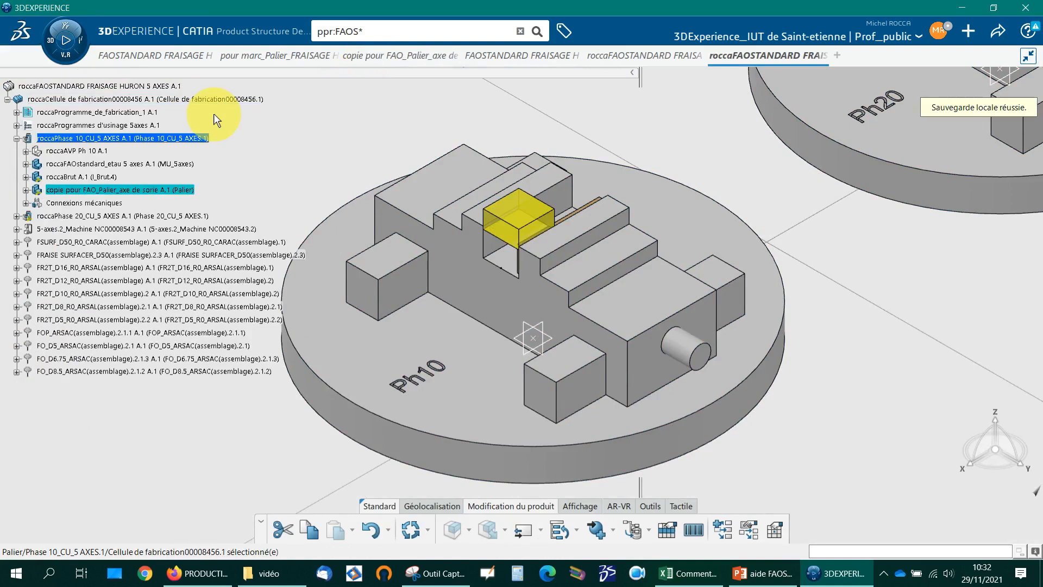
Step: Update the Phase 10 product so the replacement bearing part is repositioned
{"action": "right_click", "coordinate": [133, 139]}
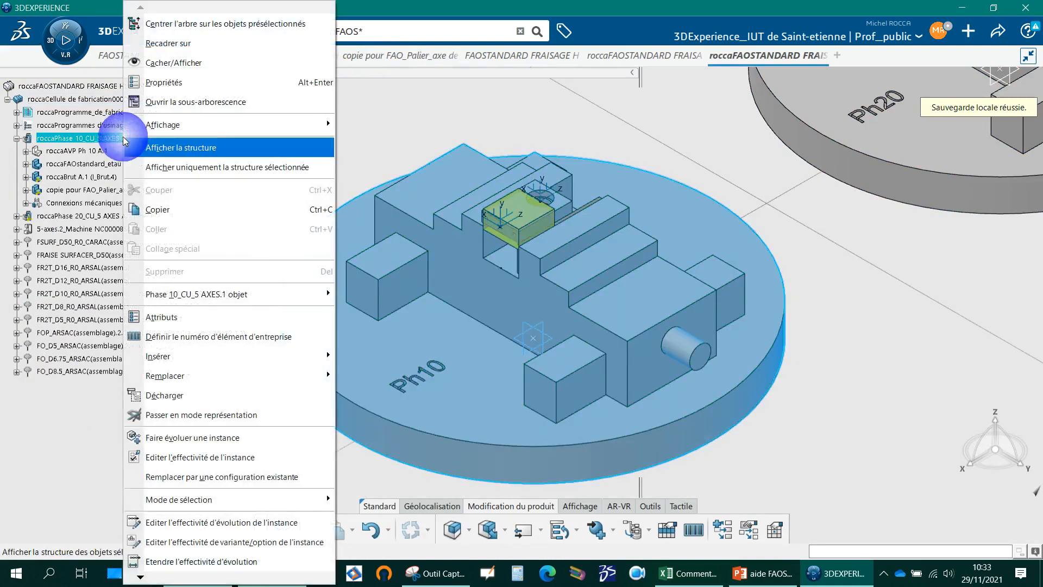
{"action": "mouse_move", "coordinate": [232, 580]}
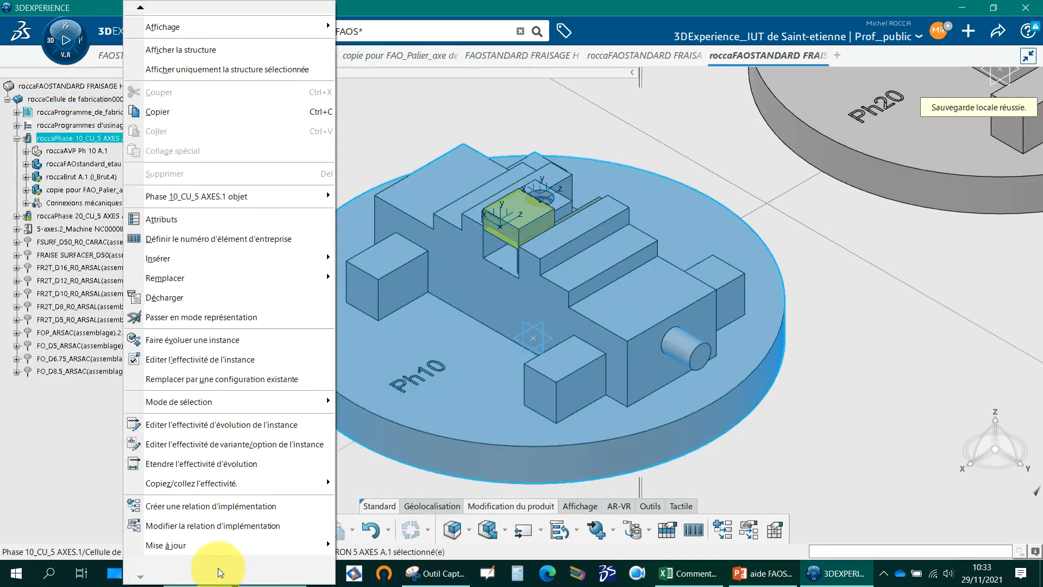
{"action": "mouse_move", "coordinate": [211, 546]}
{"action": "left_click", "coordinate": [377, 506]}
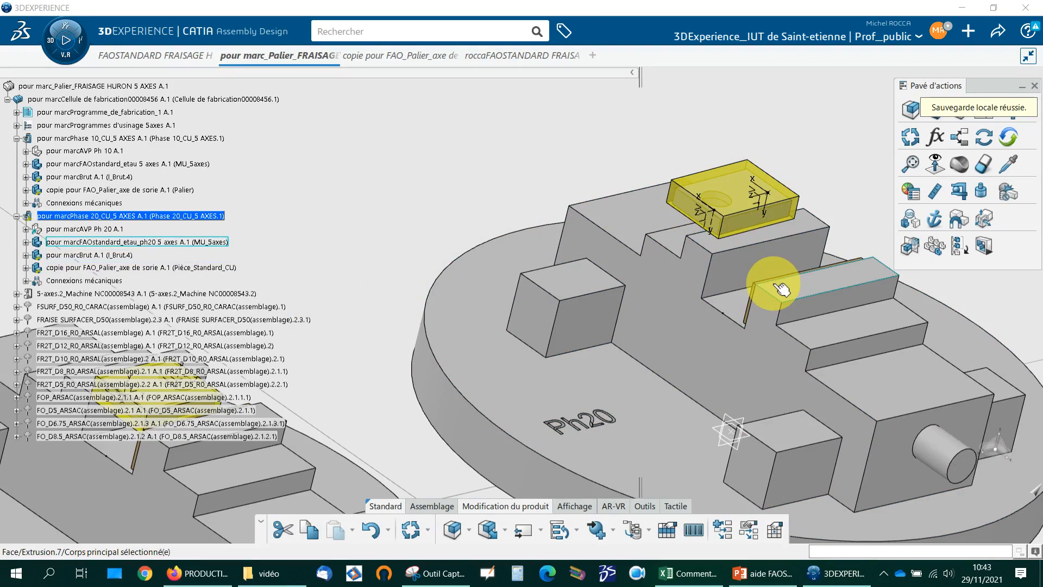
Step: Hide the Phase 20 stock and position the bearing part in the vise with a mechanical connection using three pairs of faces
{"action": "right_click", "coordinate": [84, 256]}
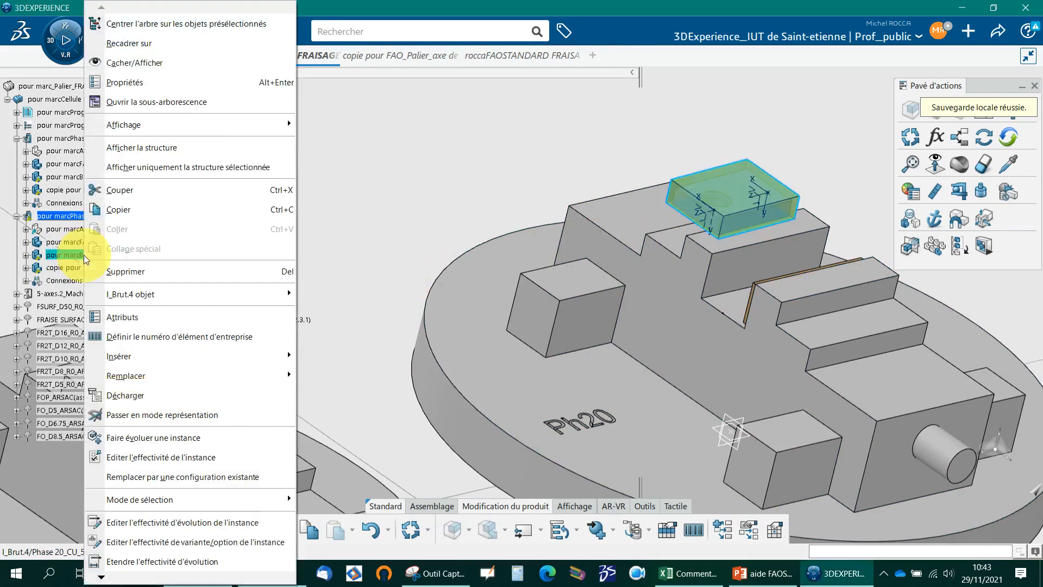
{"action": "left_click", "coordinate": [130, 63]}
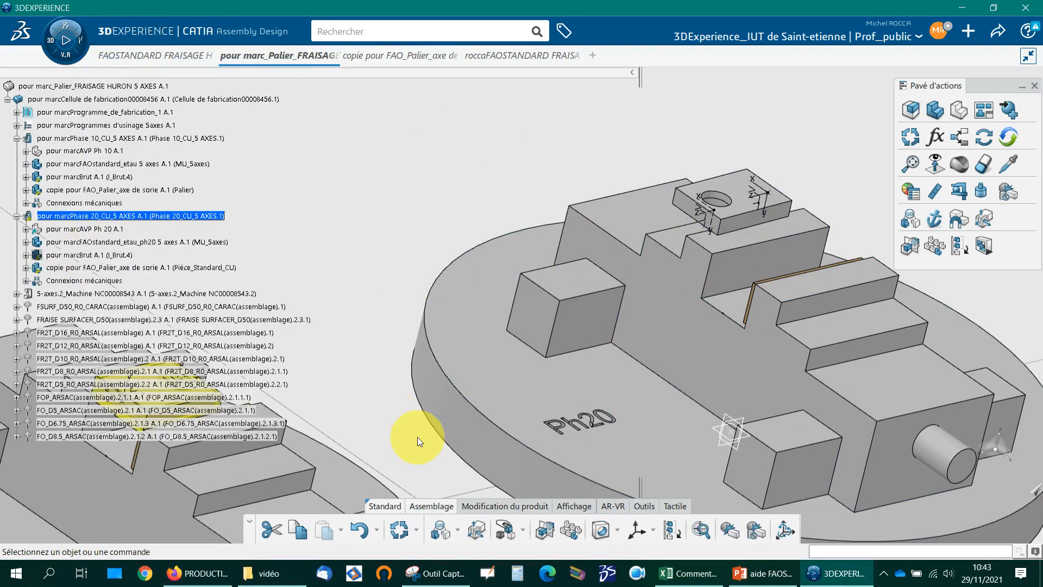
{"action": "left_click", "coordinate": [440, 530]}
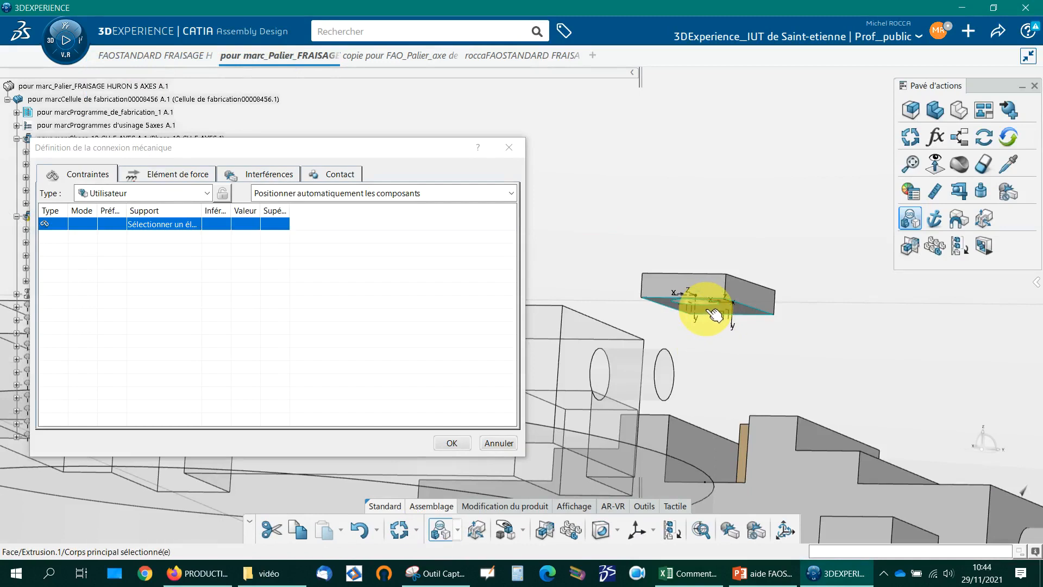
{"action": "left_click", "coordinate": [710, 313]}
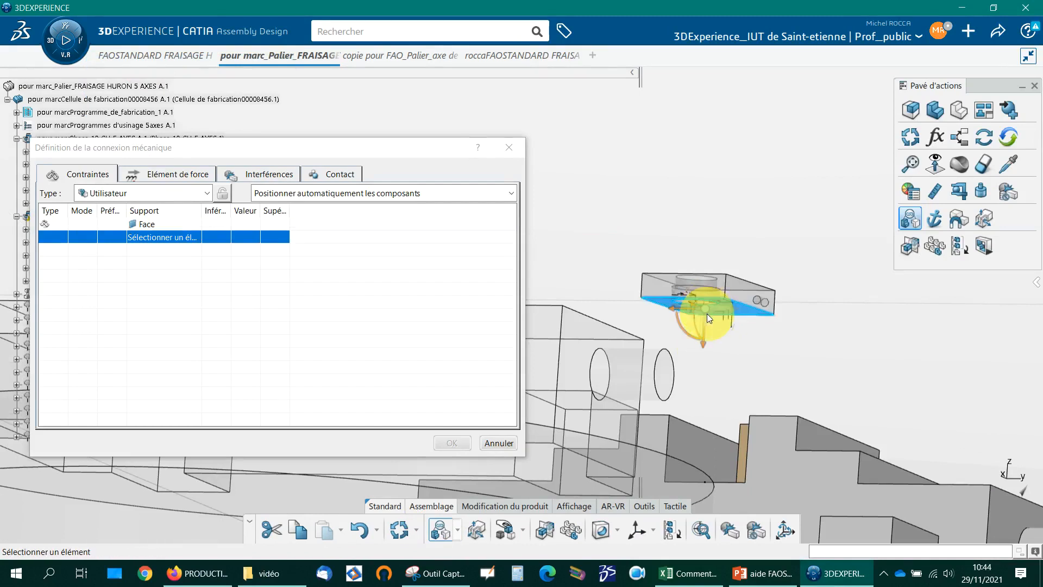
{"action": "middle_click_drag", "start_coordinate": [728, 382], "coordinate": [652, 392]}
{"action": "left_click", "coordinate": [875, 353]}
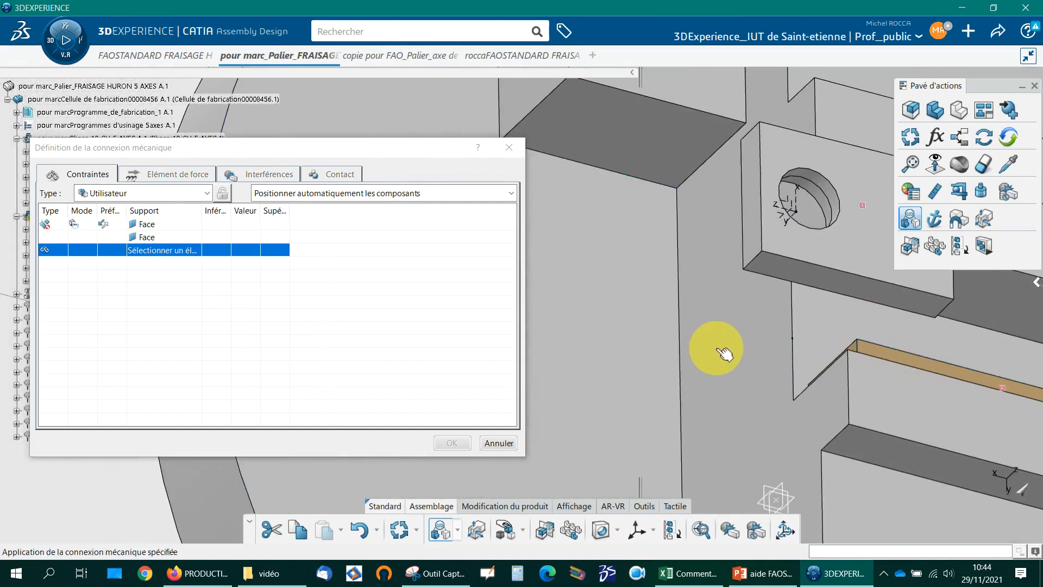
{"action": "left_click", "coordinate": [757, 335]}
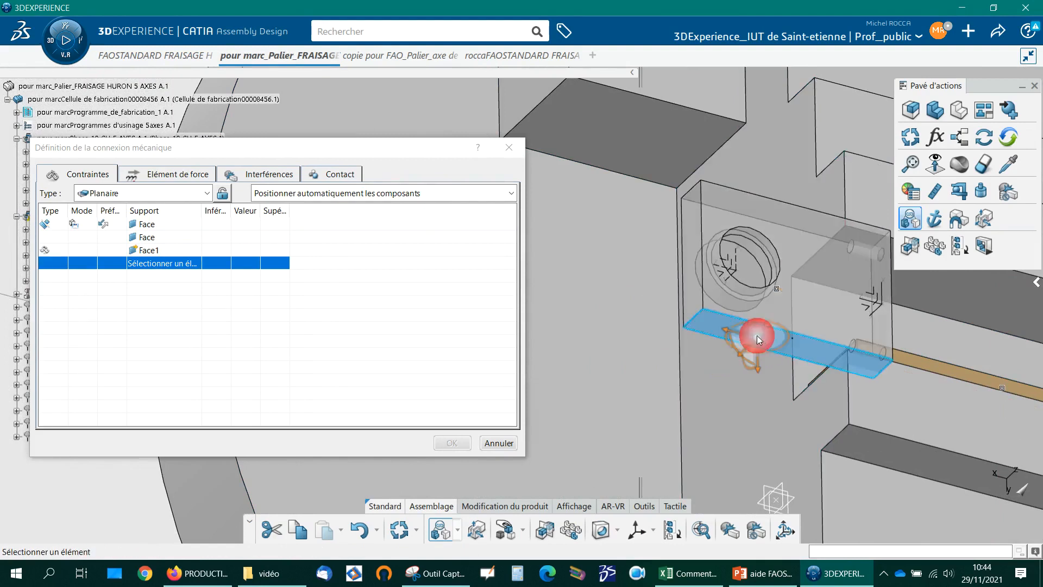
{"action": "middle_click_drag", "start_coordinate": [760, 338], "coordinate": [743, 367]}
{"action": "left_click", "coordinate": [754, 334]}
{"action": "left_click", "coordinate": [676, 335]}
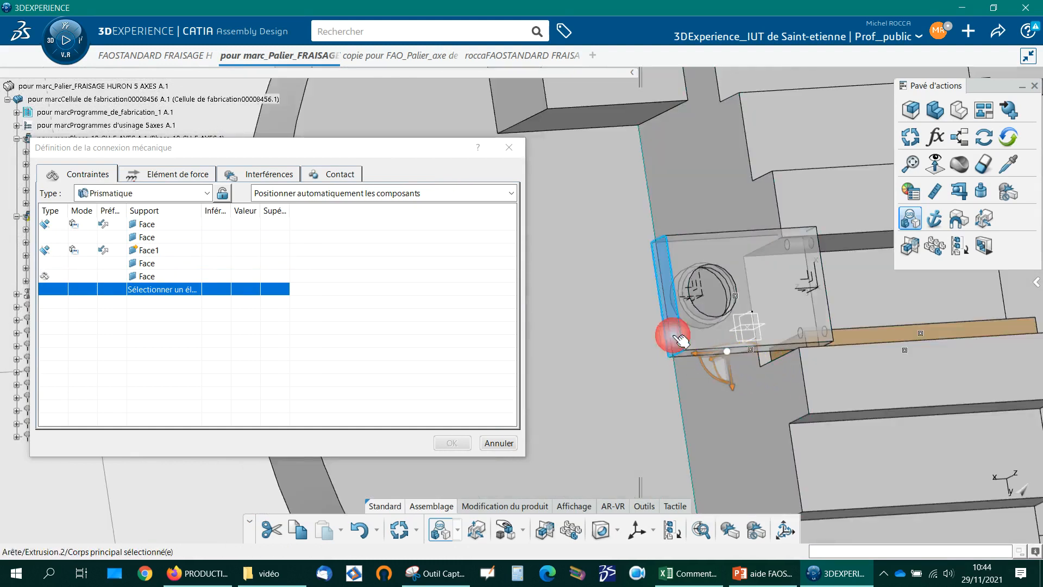
{"action": "left_click", "coordinate": [782, 410]}
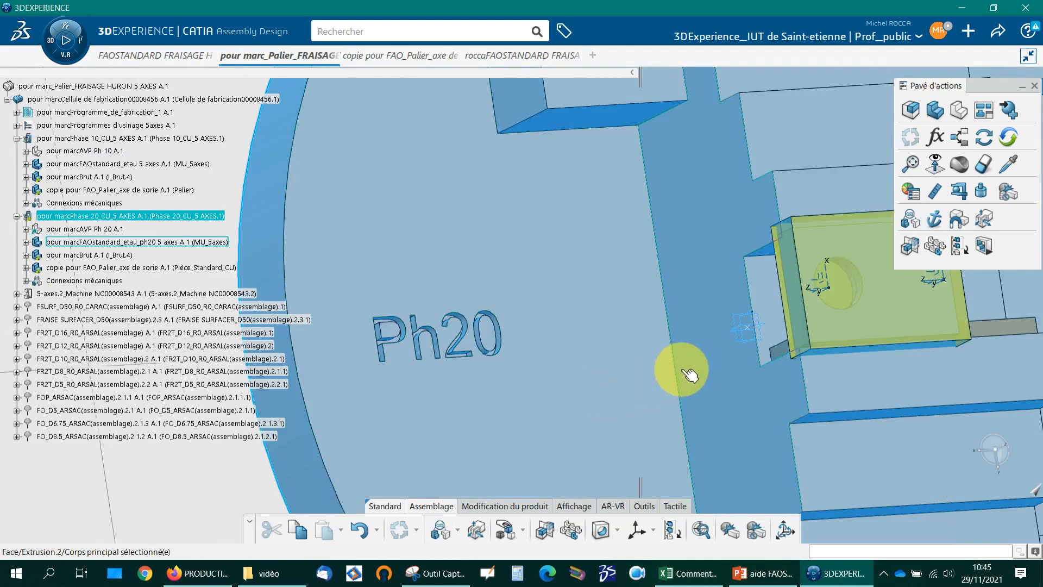
Step: Examine how the bearing part and its stock sit against the Phase 20 vise faces
{"action": "left_click", "coordinate": [688, 375]}
{"action": "middle_click_drag", "start_coordinate": [883, 390], "coordinate": [560, 320]}
{"action": "left_click", "coordinate": [542, 435]}
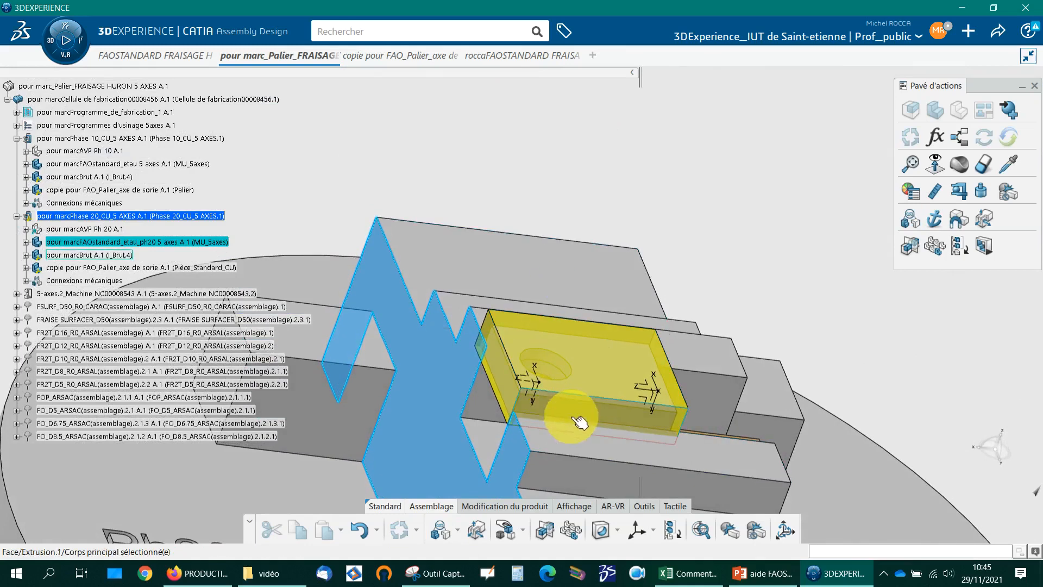
{"action": "left_click", "coordinate": [571, 382]}
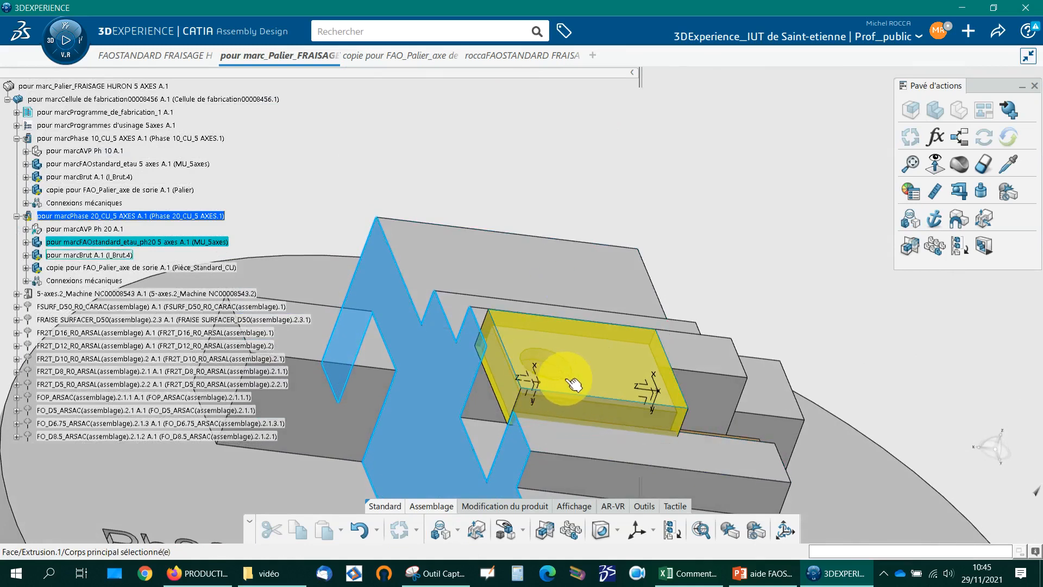
{"action": "left_click", "coordinate": [504, 401]}
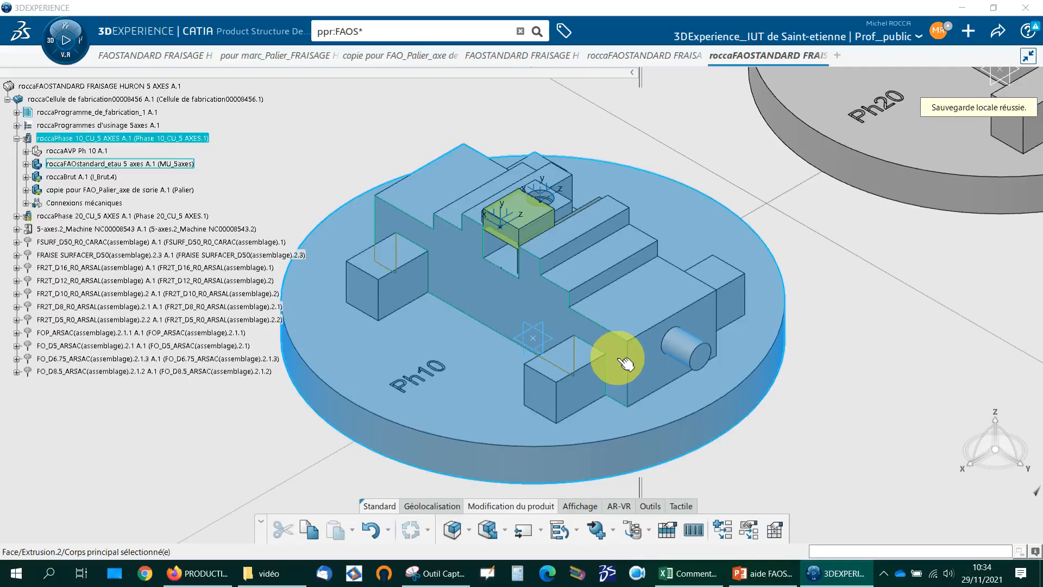
Step: Set the Phase 10 stock parameter Longueur_brut to 80 mm in Parametre_Brut and update Phase 10
{"action": "left_click", "coordinate": [27, 138]}
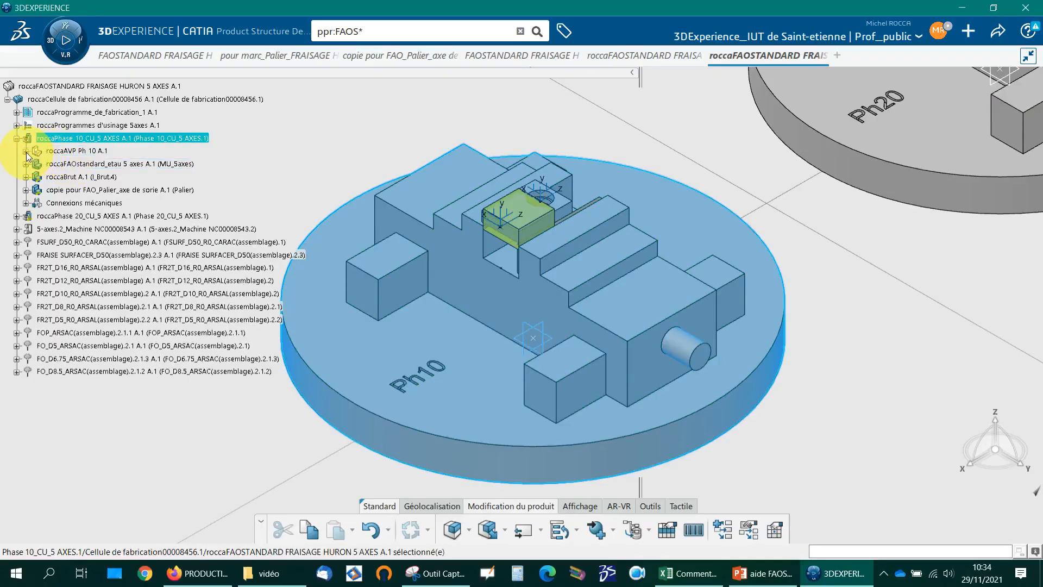
{"action": "left_click", "coordinate": [26, 152]}
{"action": "left_click", "coordinate": [83, 149]}
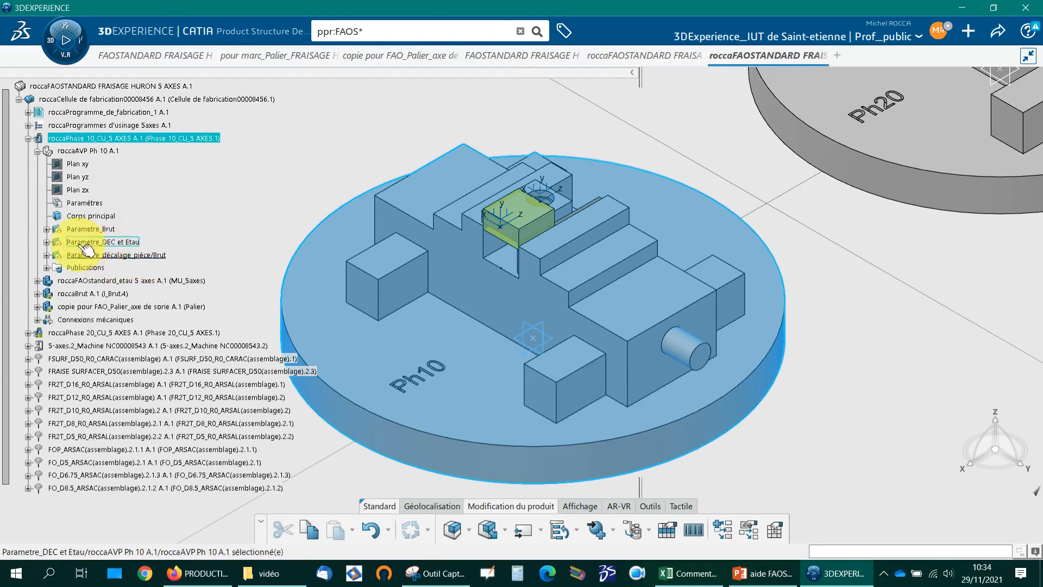
{"action": "left_click", "coordinate": [47, 229]}
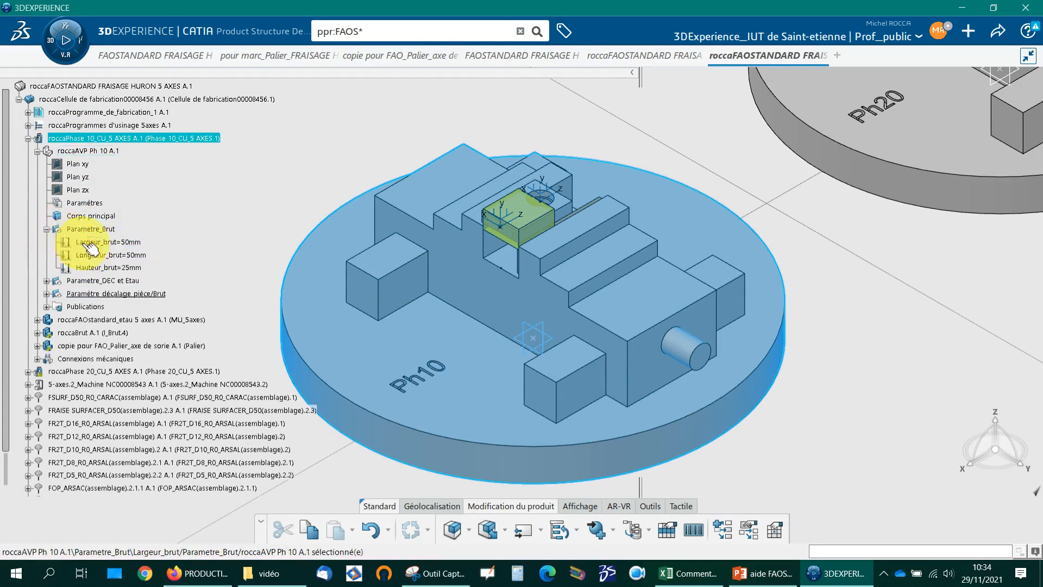
{"action": "left_click", "coordinate": [131, 256]}
{"action": "double_click", "coordinate": [122, 255]}
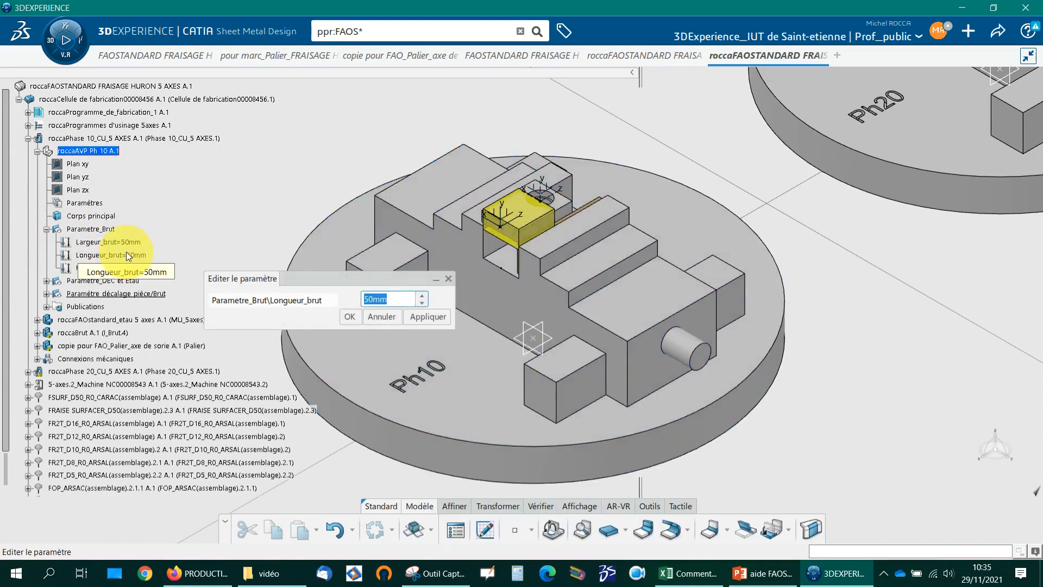
{"action": "key", "text": "Return"}
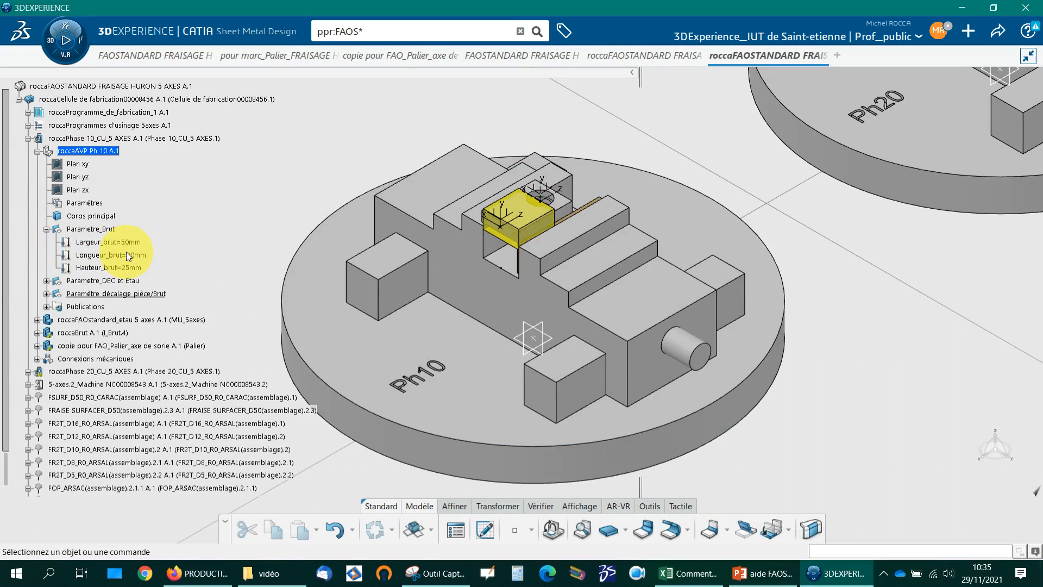
{"action": "right_click", "coordinate": [100, 138]}
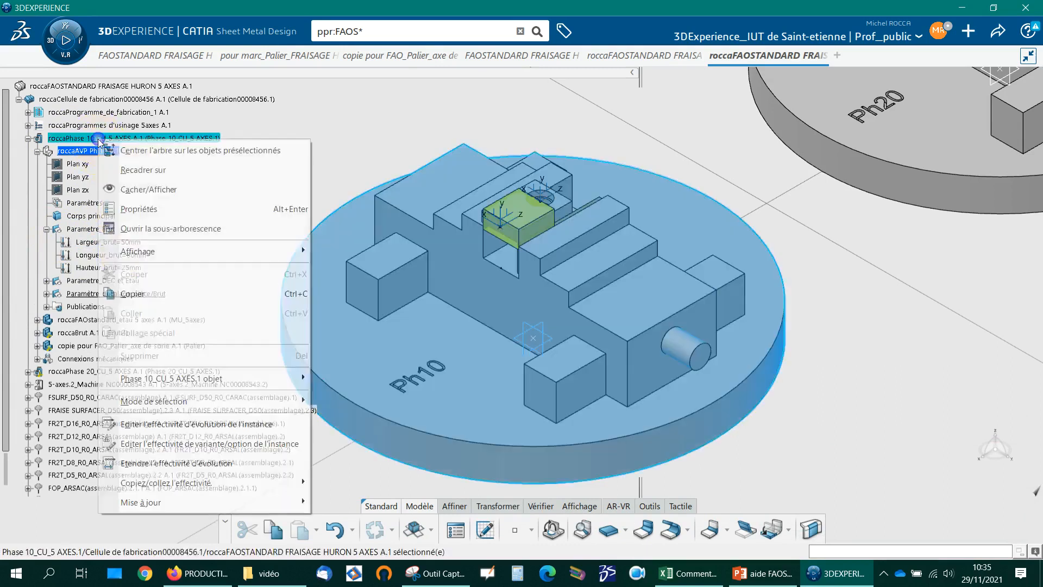
{"action": "mouse_move", "coordinate": [168, 509]}
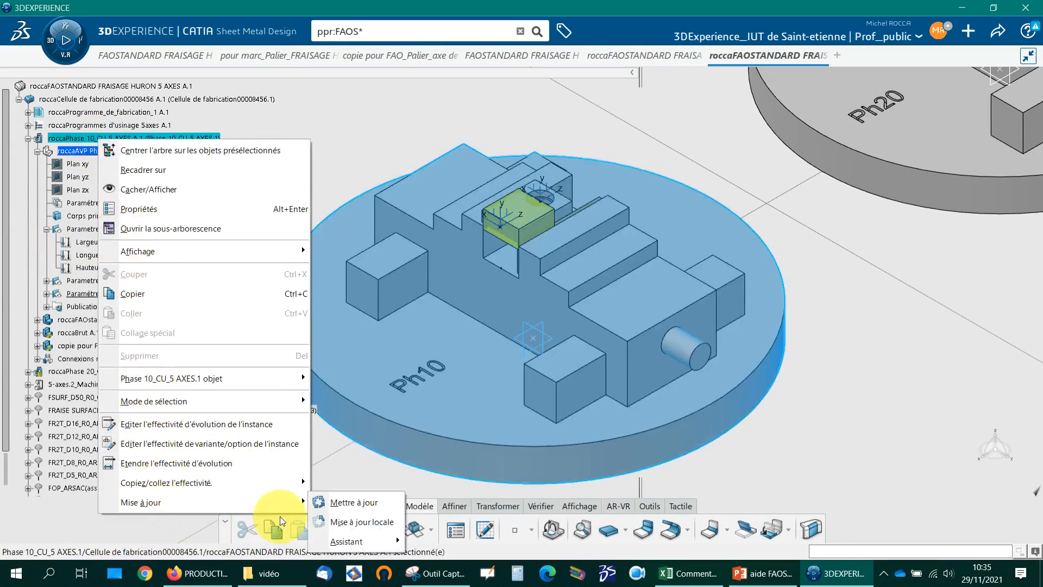
{"action": "left_click", "coordinate": [334, 495]}
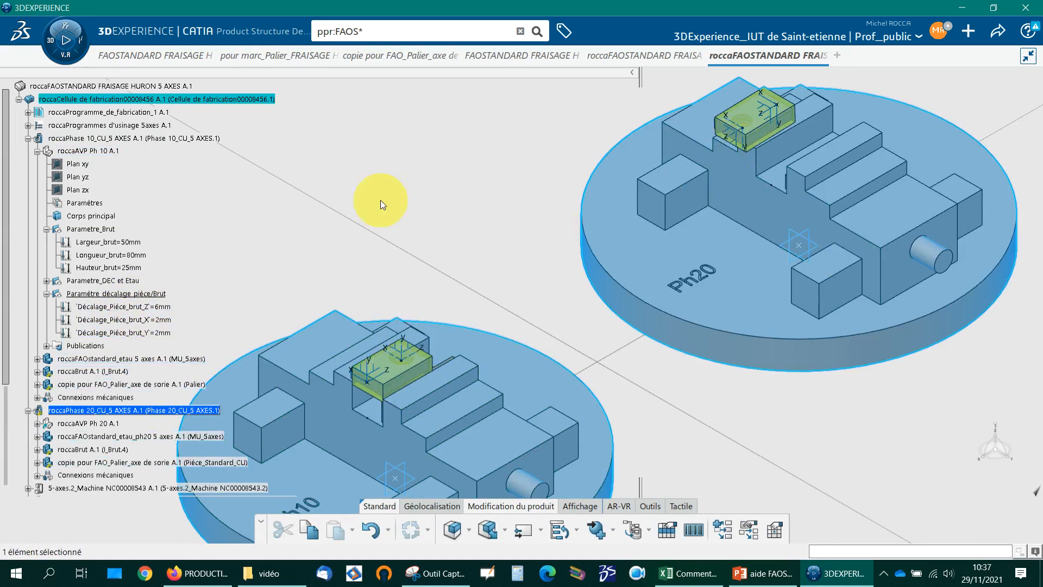
Step: Set the part-to-stock offset Décalage_Pièce_brut_Z to 20 mm in AVP Ph 10 and update Phase 10
{"action": "double_click", "coordinate": [161, 307]}
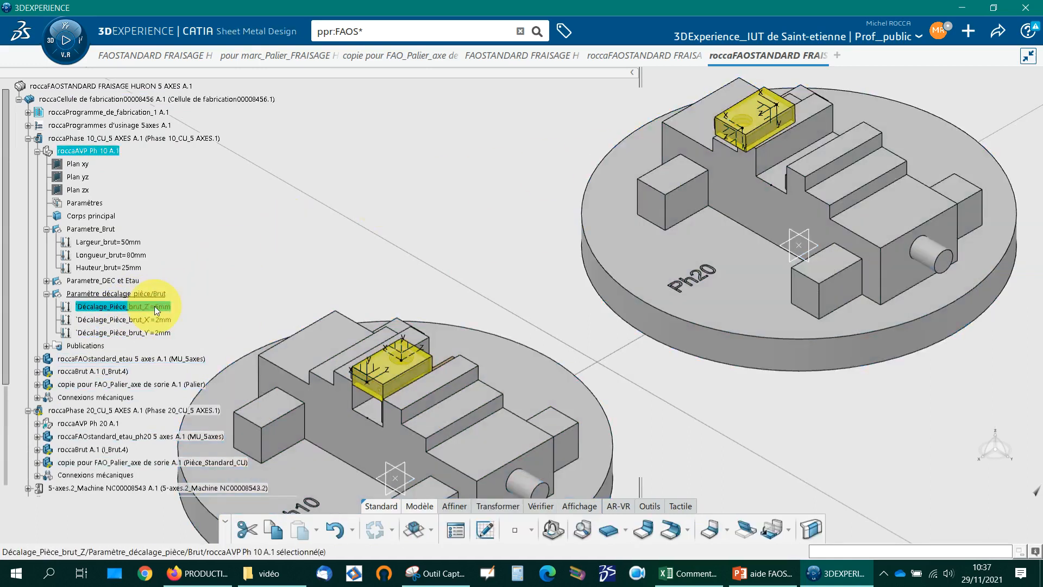
{"action": "double_click", "coordinate": [159, 308]}
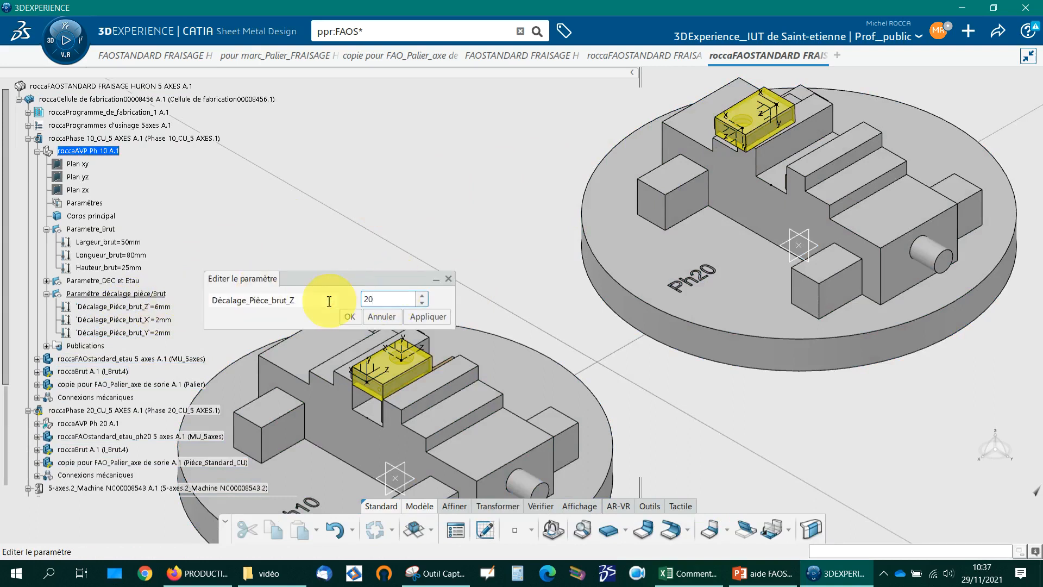
{"action": "left_click", "coordinate": [351, 319]}
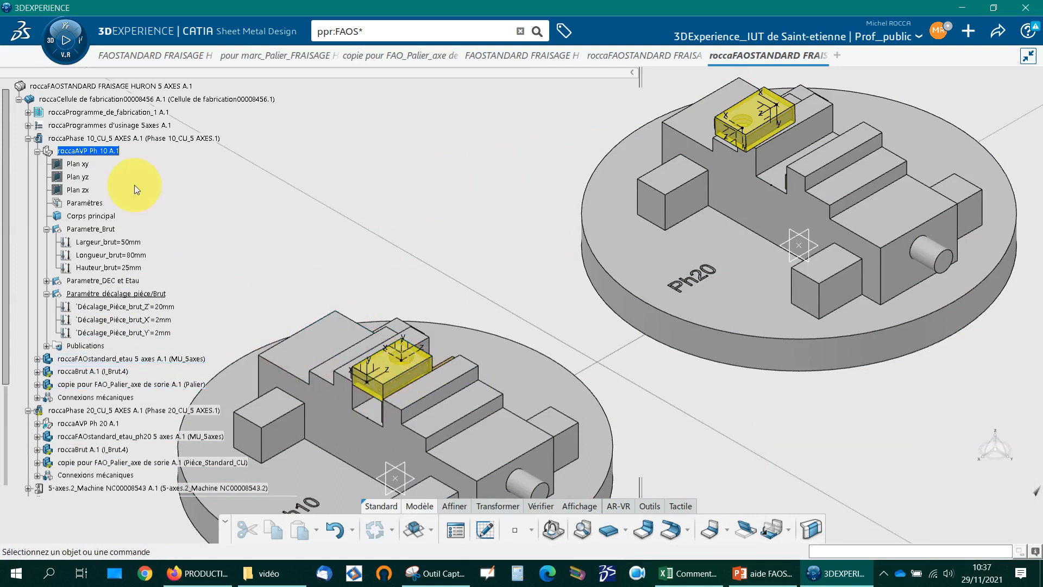
{"action": "left_click", "coordinate": [83, 138]}
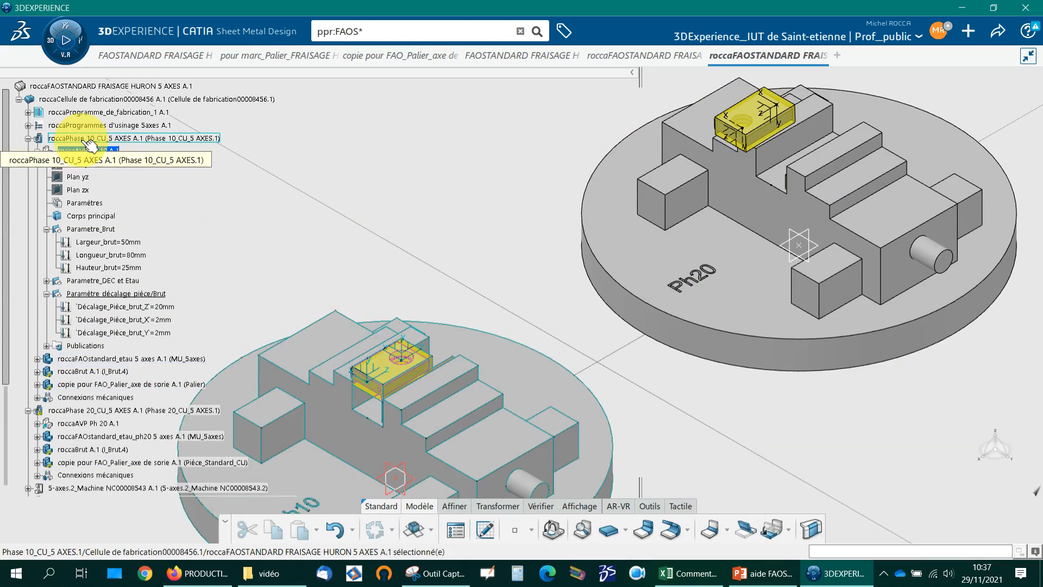
{"action": "right_click", "coordinate": [90, 146]}
{"action": "mouse_move", "coordinate": [261, 503]}
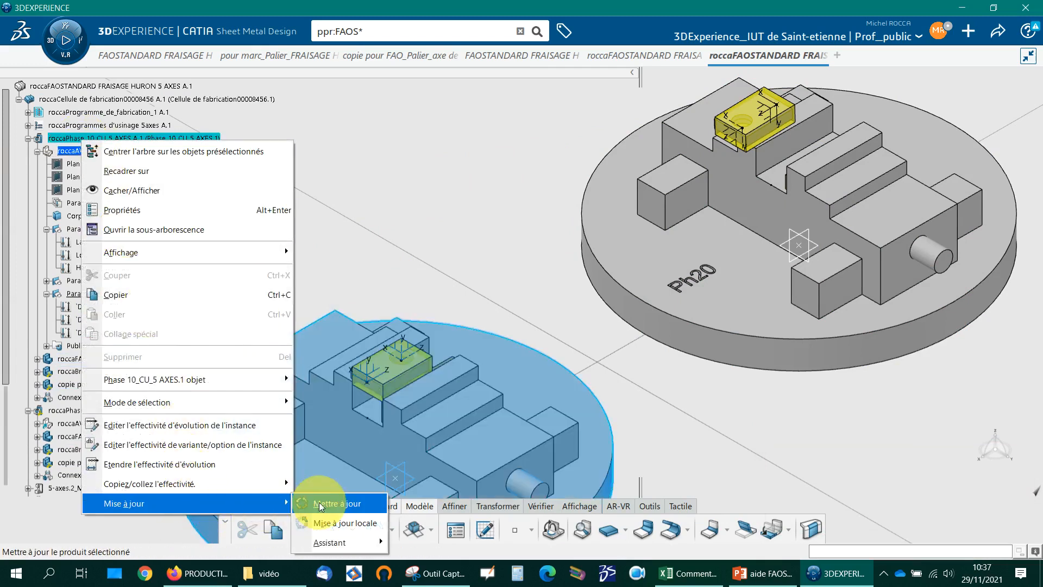
{"action": "left_click", "coordinate": [320, 503]}
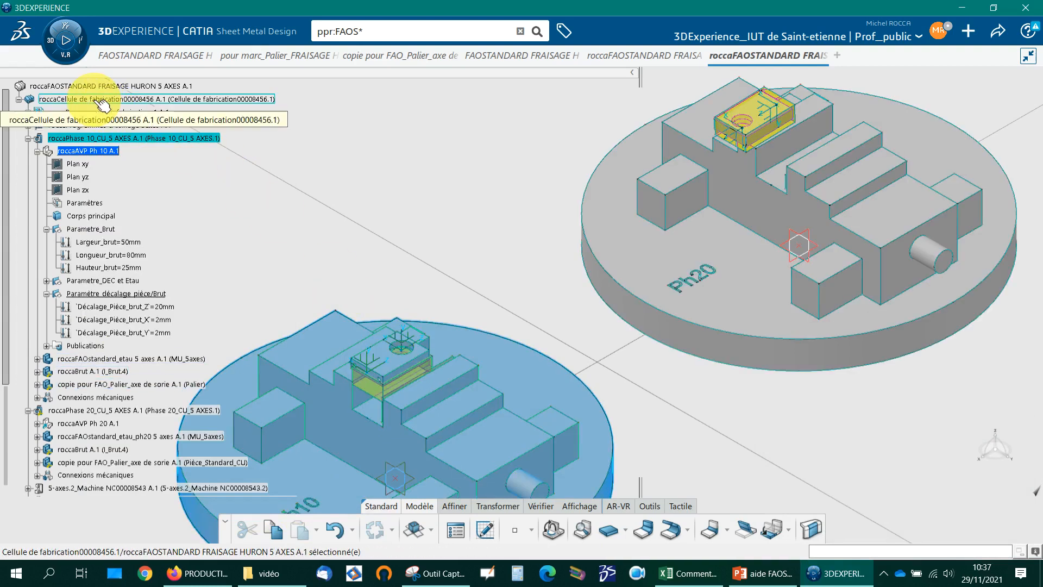
Step: Update the Phase 20_CU_5 AXES assembly
{"action": "right_click", "coordinate": [108, 416]}
{"action": "mouse_move", "coordinate": [186, 395]}
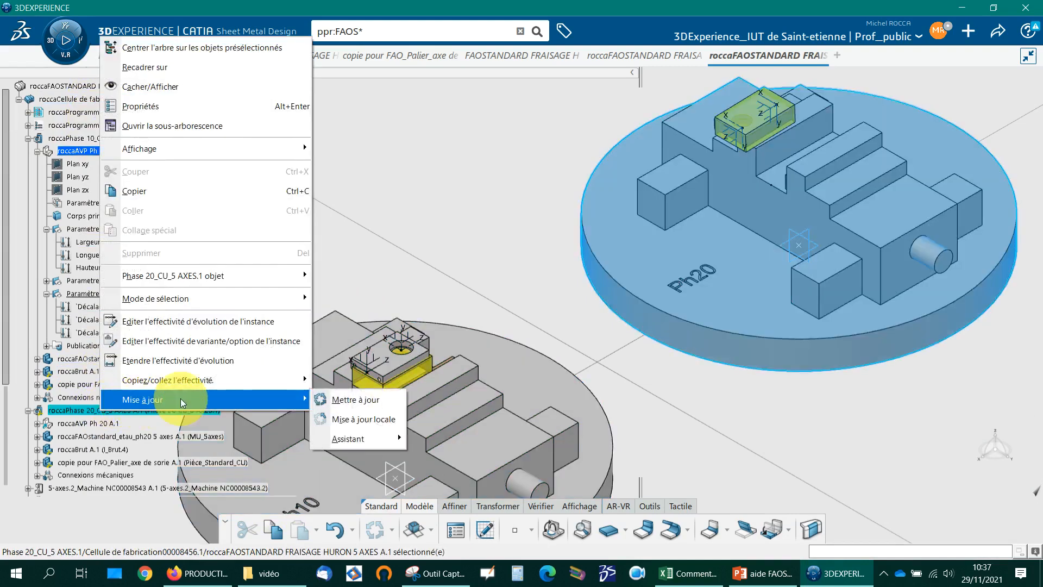
{"action": "left_click", "coordinate": [337, 400]}
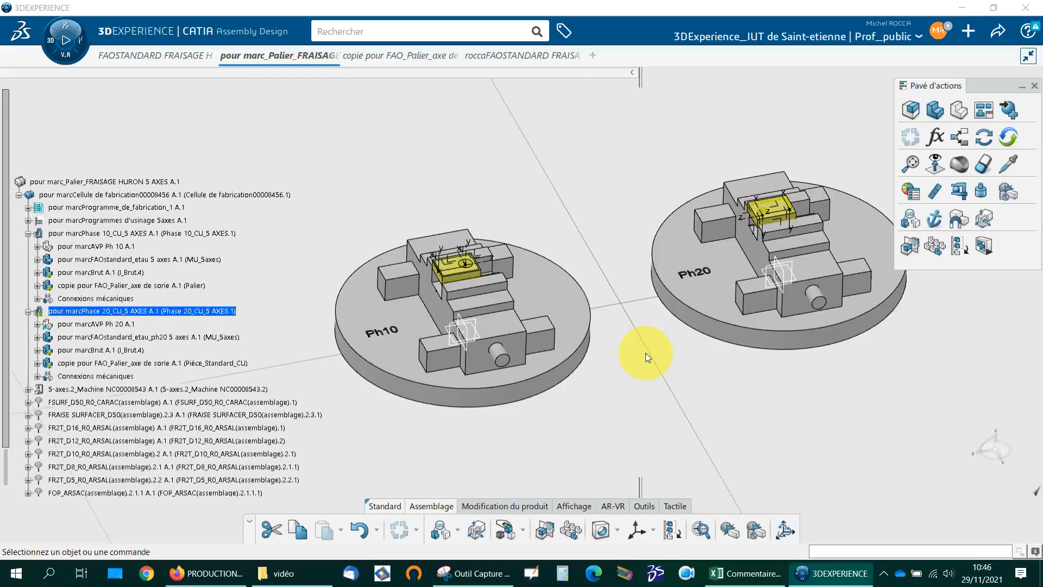
Step: Activate the root of the Palier FRAISAGE HURON 5 AXES context and switch to Milling Machining
{"action": "left_click", "coordinate": [487, 338]}
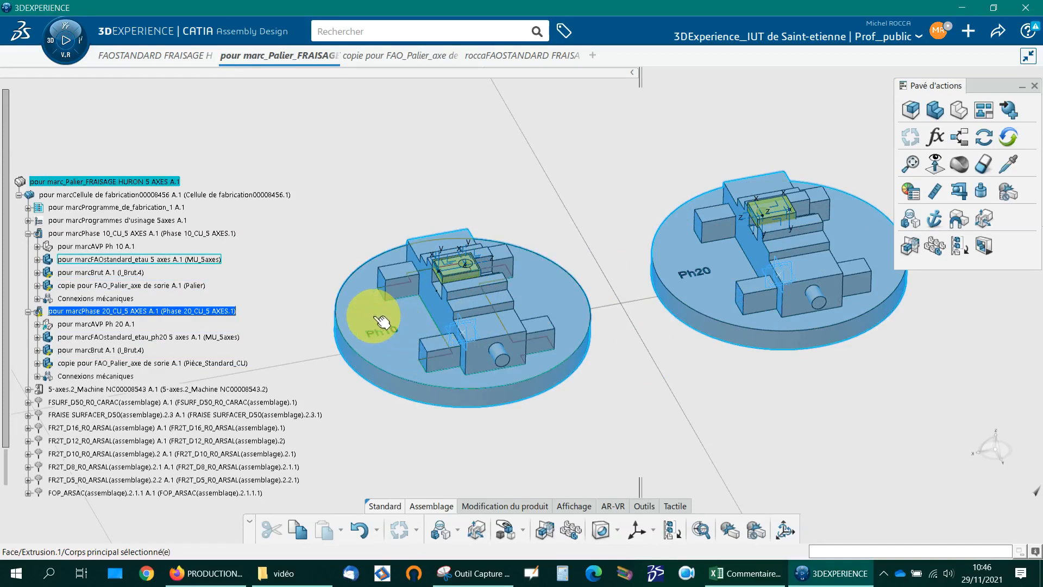
{"action": "left_click", "coordinate": [114, 180]}
{"action": "double_click", "coordinate": [114, 180]}
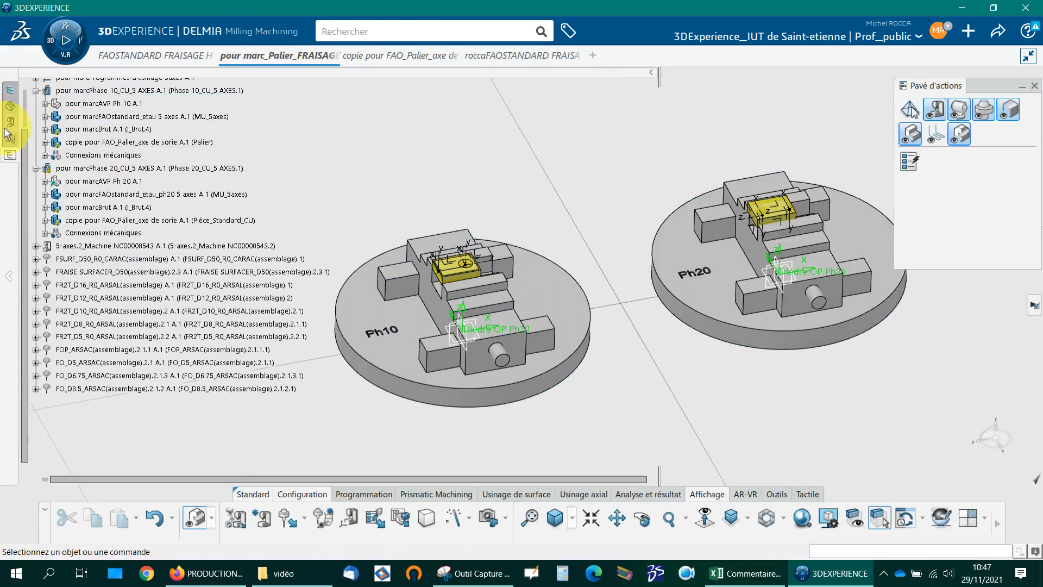
Step: Examine the machining phases and manufacturing programs in the activity process view
{"action": "left_click", "coordinate": [220, 169]}
{"action": "left_click", "coordinate": [318, 158]}
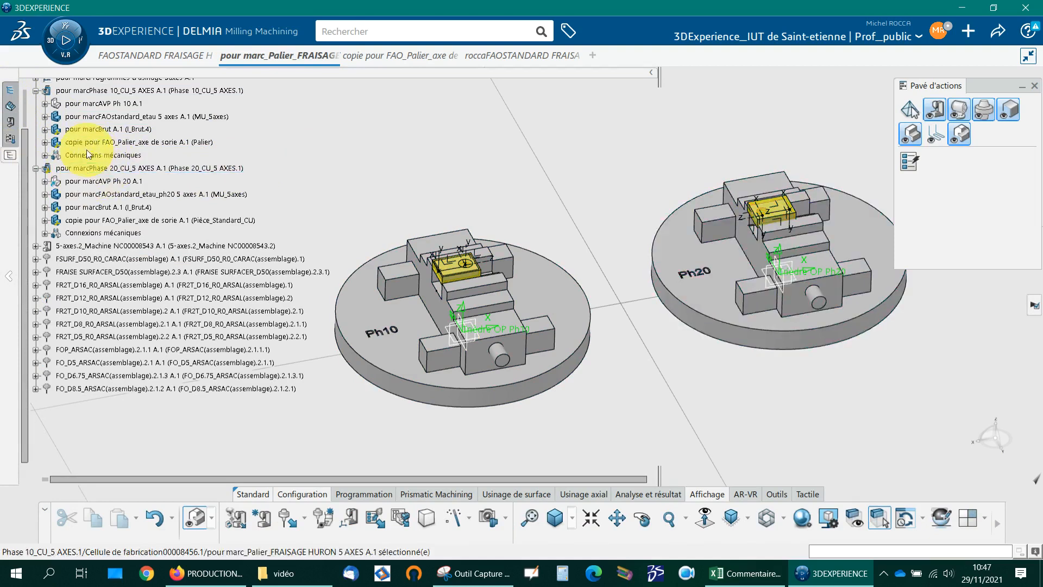
{"action": "left_click", "coordinate": [107, 181]}
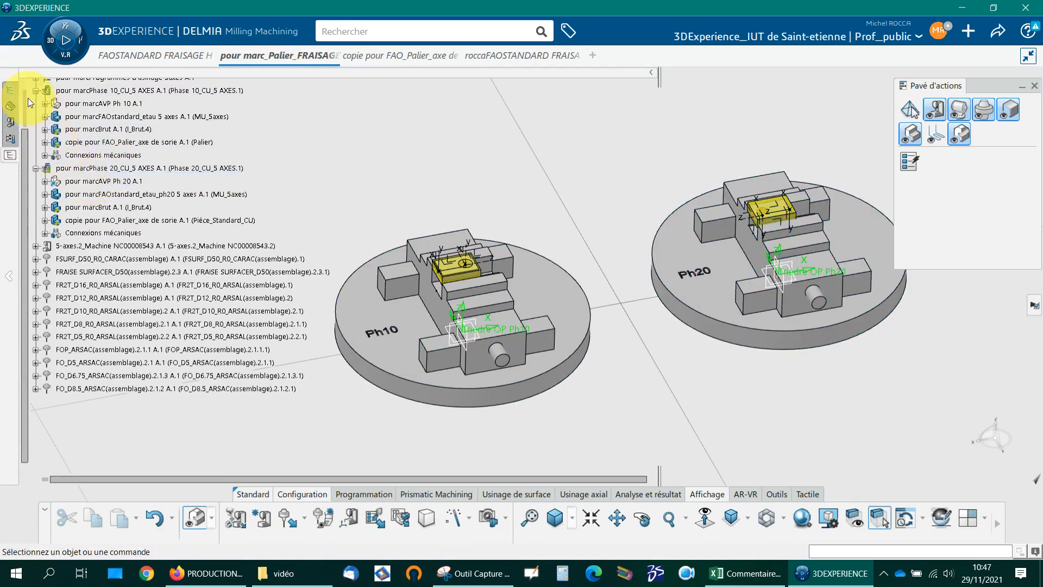
{"action": "left_click", "coordinate": [9, 90]}
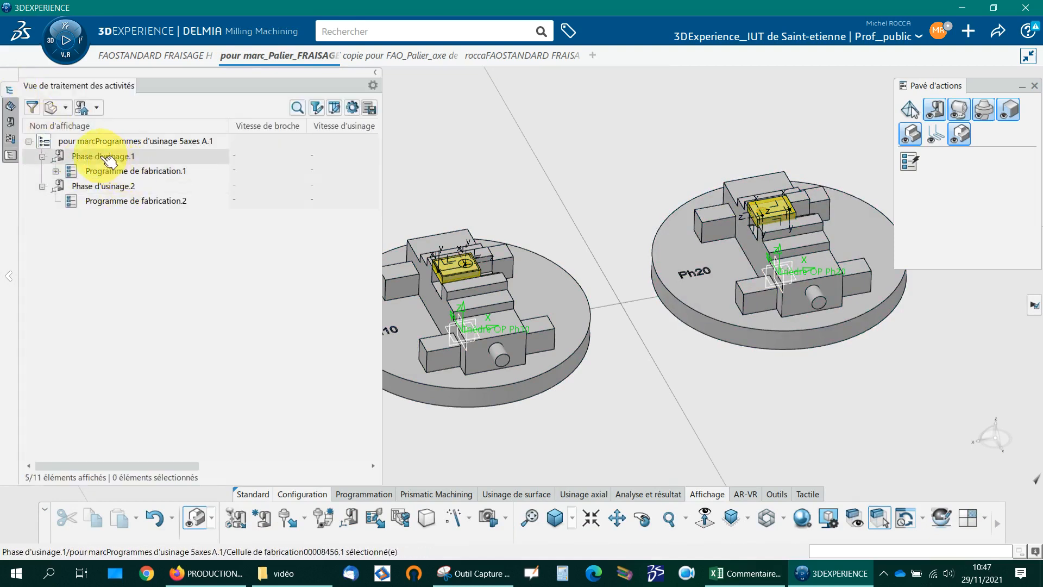
{"action": "left_click", "coordinate": [106, 202]}
{"action": "left_click", "coordinate": [110, 173]}
{"action": "left_click", "coordinate": [107, 202]}
{"action": "left_click", "coordinate": [117, 177]}
{"action": "left_click", "coordinate": [108, 202]}
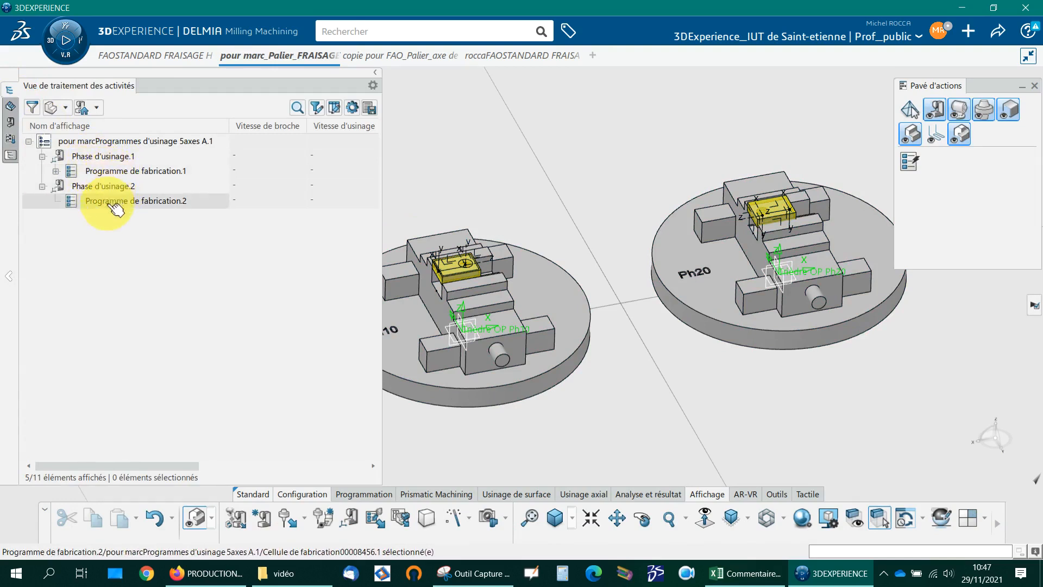
{"action": "left_click", "coordinate": [49, 158]}
Step: Examine the machine's configured tools, the two phase setups and the tool resources in the resource configuration view
{"action": "left_click", "coordinate": [10, 122]}
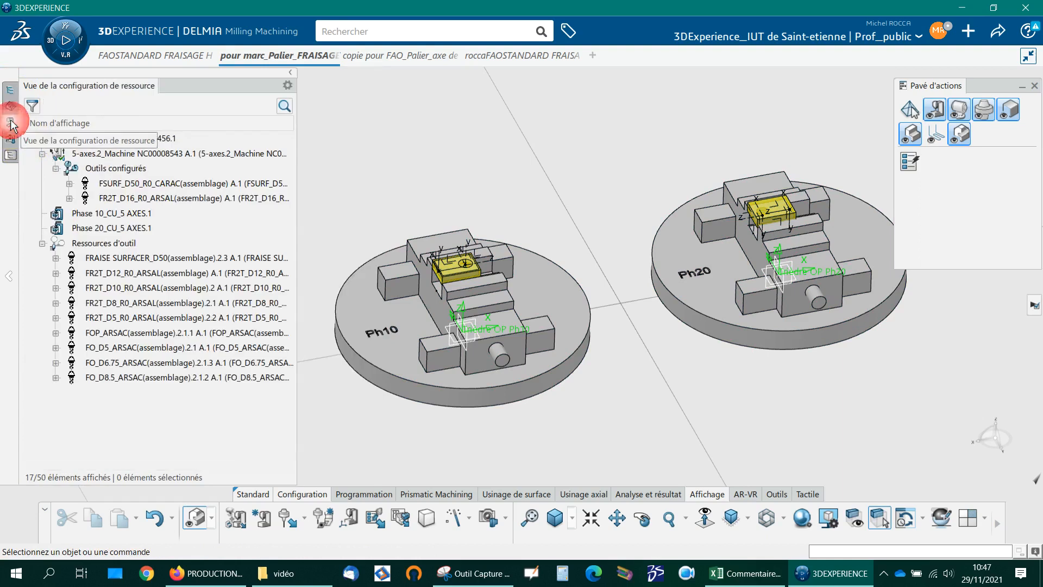
{"action": "left_click", "coordinate": [163, 317]}
{"action": "left_click", "coordinate": [175, 332]}
{"action": "left_click", "coordinate": [184, 317]}
{"action": "left_click", "coordinate": [210, 288]}
{"action": "left_click", "coordinate": [197, 256]}
{"action": "left_click", "coordinate": [205, 228]}
{"action": "left_click", "coordinate": [198, 257]}
{"action": "left_click", "coordinate": [181, 332]}
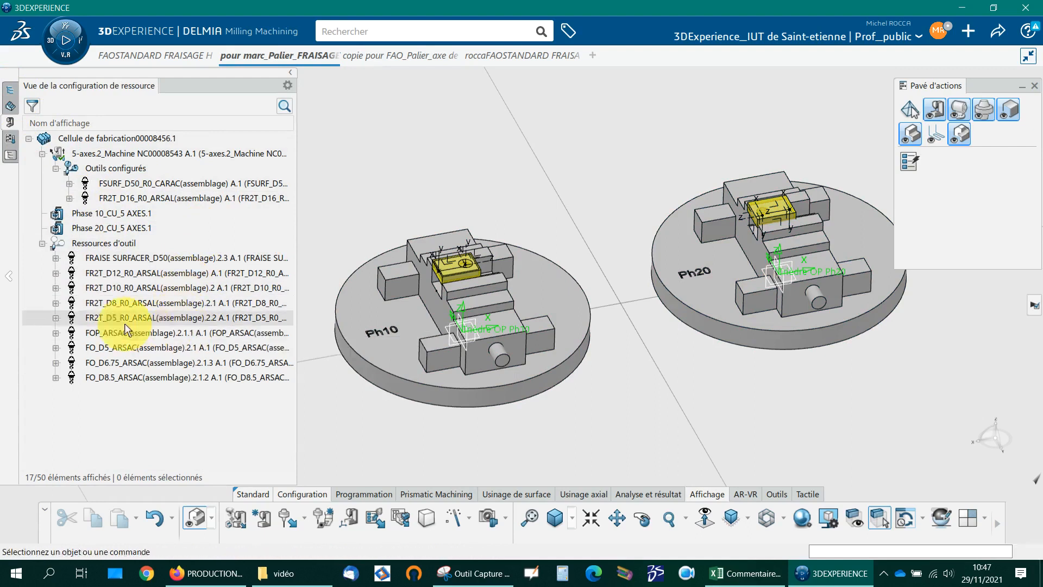
Step: Return to the activity process view and load Catalog FAO into the catalog browser by searching for "fao"
{"action": "left_click", "coordinate": [9, 91]}
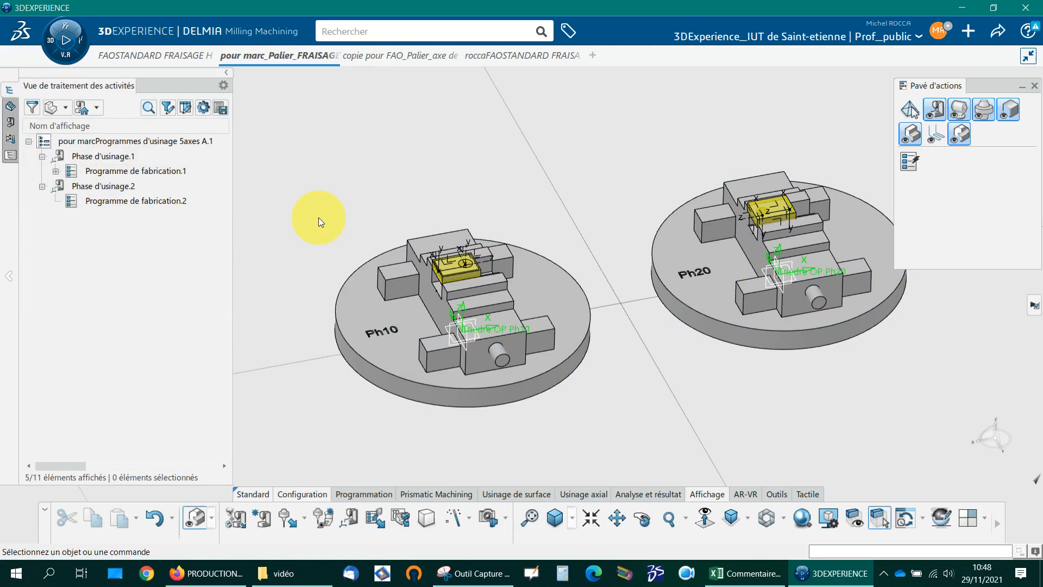
{"action": "left_click", "coordinate": [774, 493]}
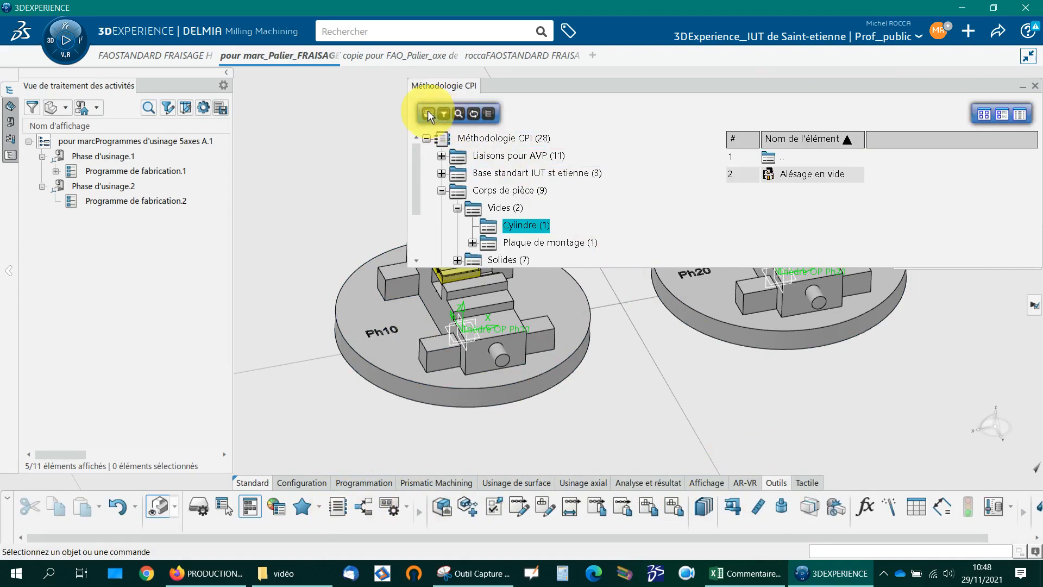
{"action": "left_click", "coordinate": [428, 113]}
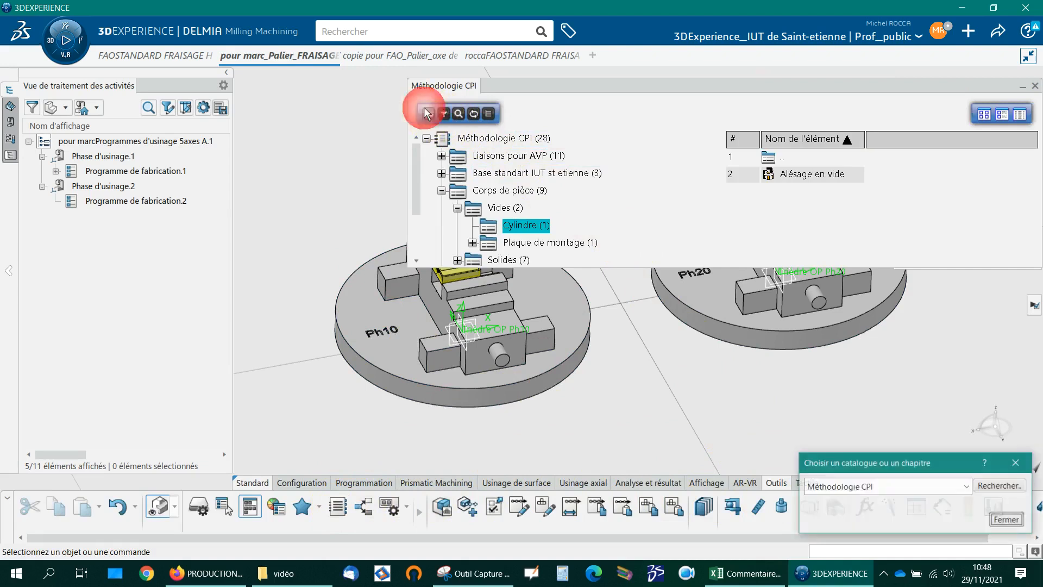
{"action": "left_click", "coordinate": [998, 485]}
{"action": "left_click", "coordinate": [431, 31]}
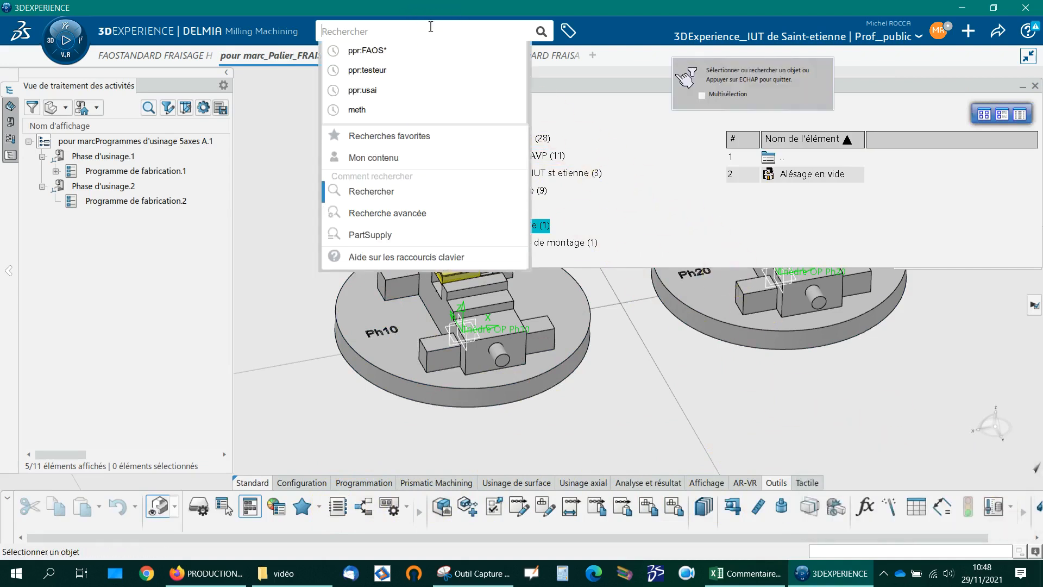
{"action": "type", "text": "fao"}
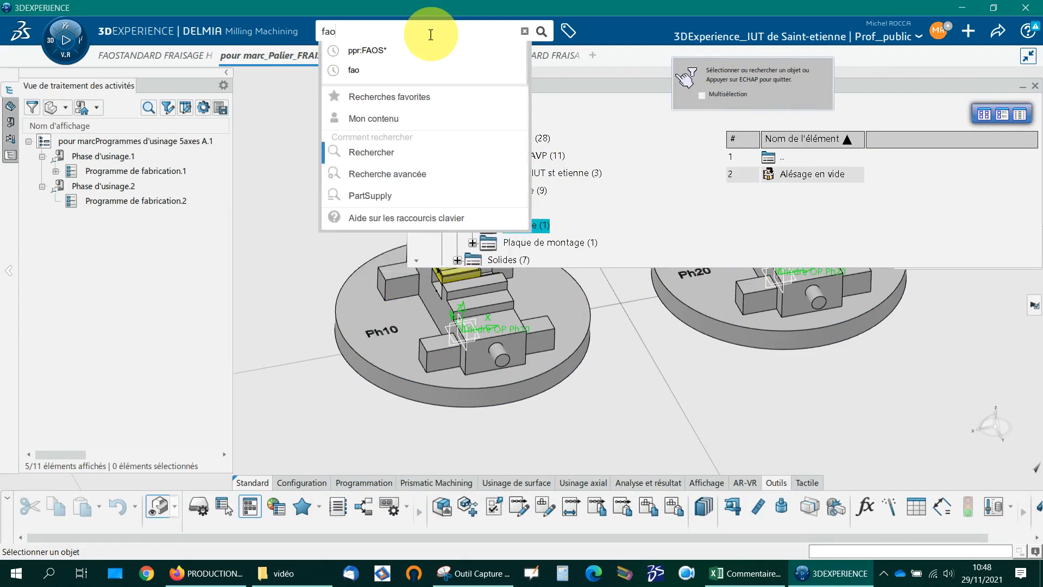
{"action": "key", "text": "Return"}
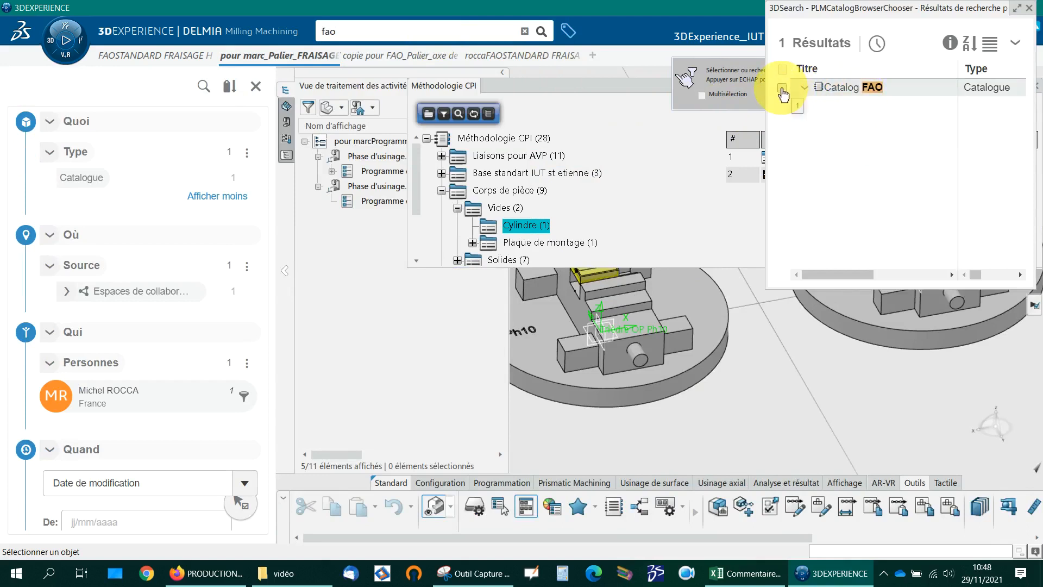
{"action": "left_click", "coordinate": [783, 88]}
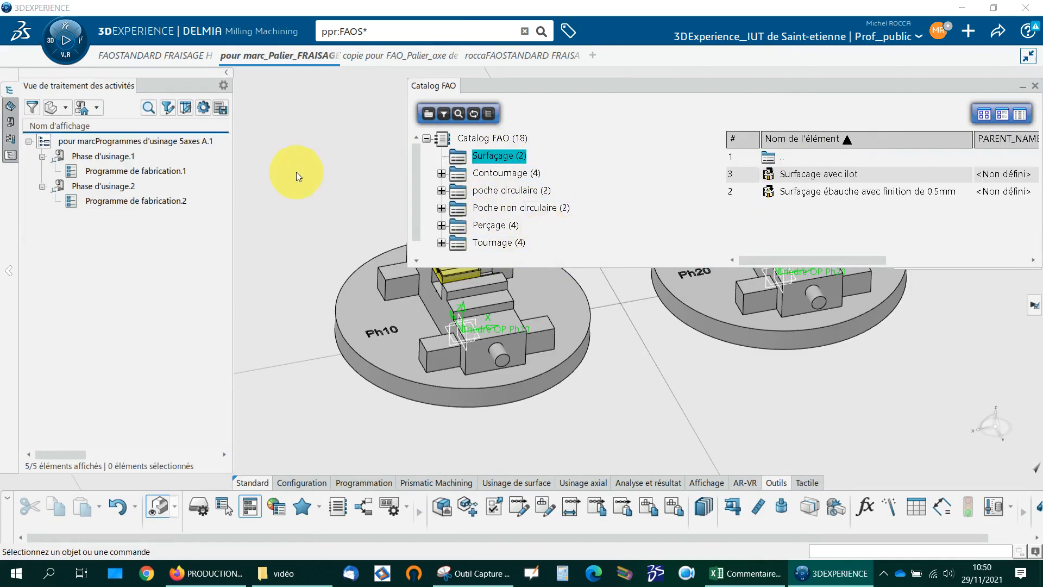
Step: Insert Surfaçage ébauche avec finition de 0.5mm from the catalog into Programme de fabrication.1 with the FSURF_D50_R0_CARAC tool assembly
{"action": "left_click", "coordinate": [817, 193]}
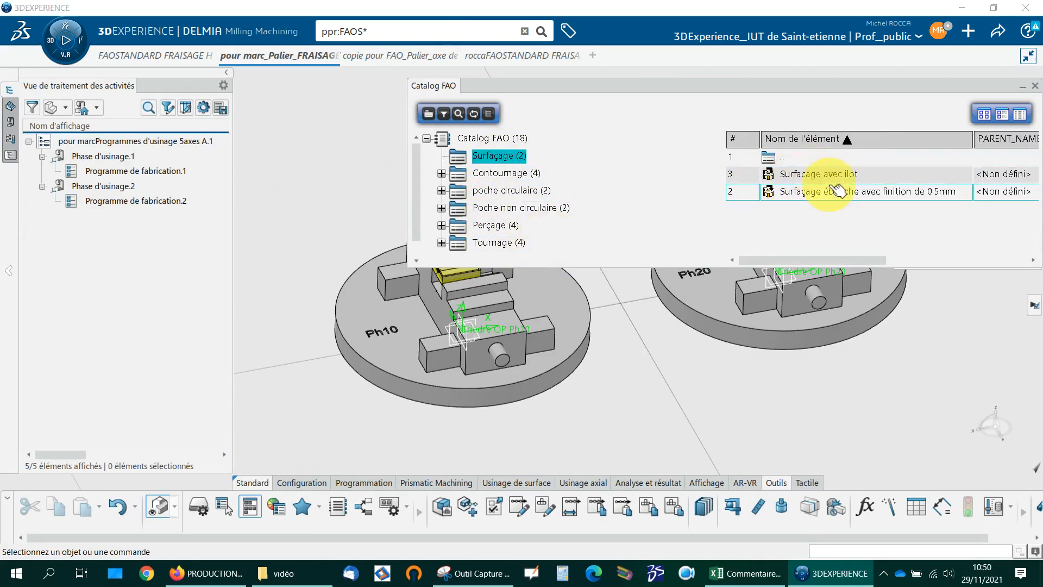
{"action": "double_click", "coordinate": [820, 192]}
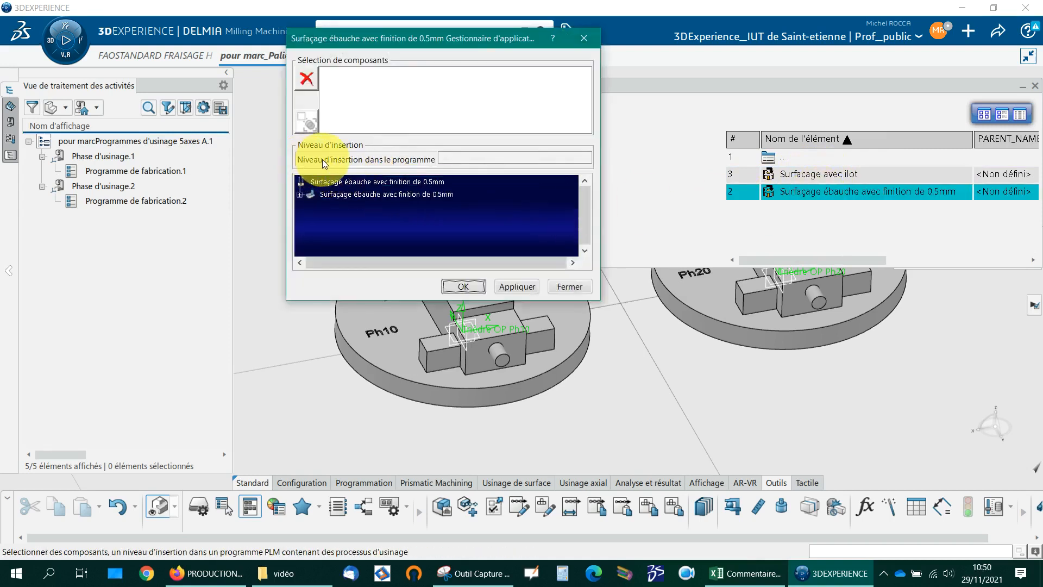
{"action": "left_click", "coordinate": [184, 171]}
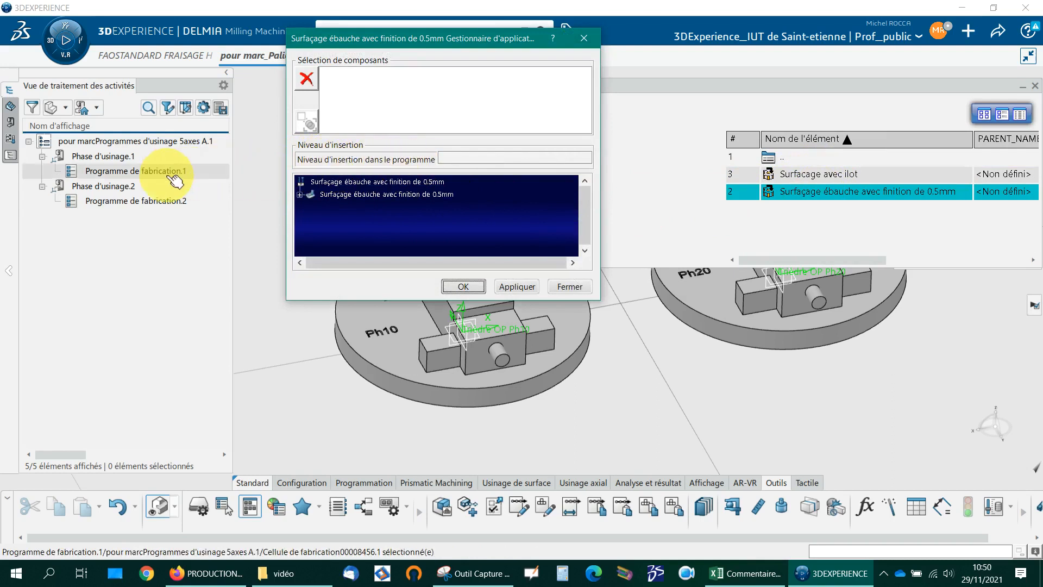
{"action": "left_click", "coordinate": [107, 173]}
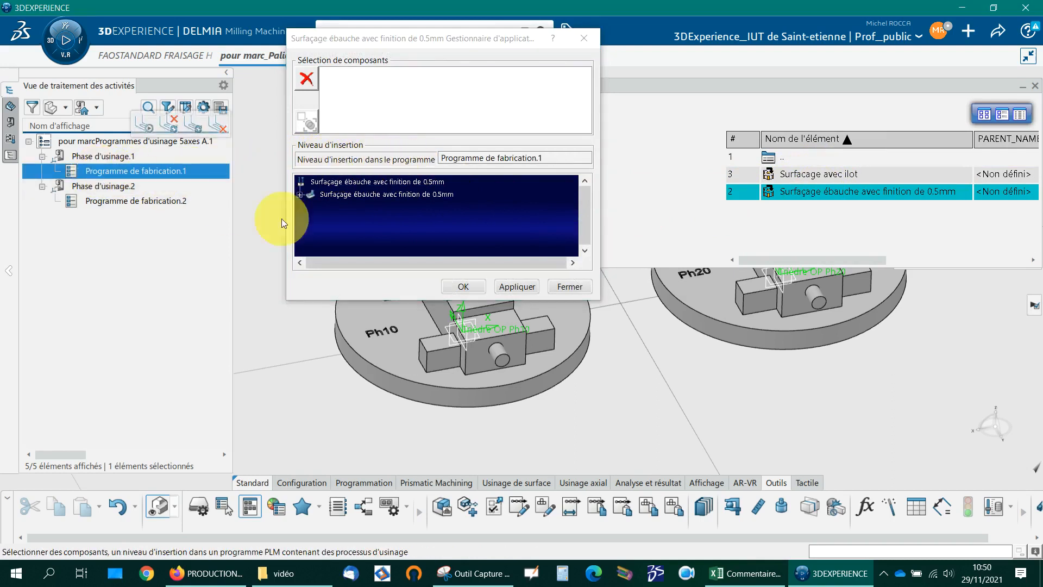
{"action": "left_click", "coordinate": [461, 288]}
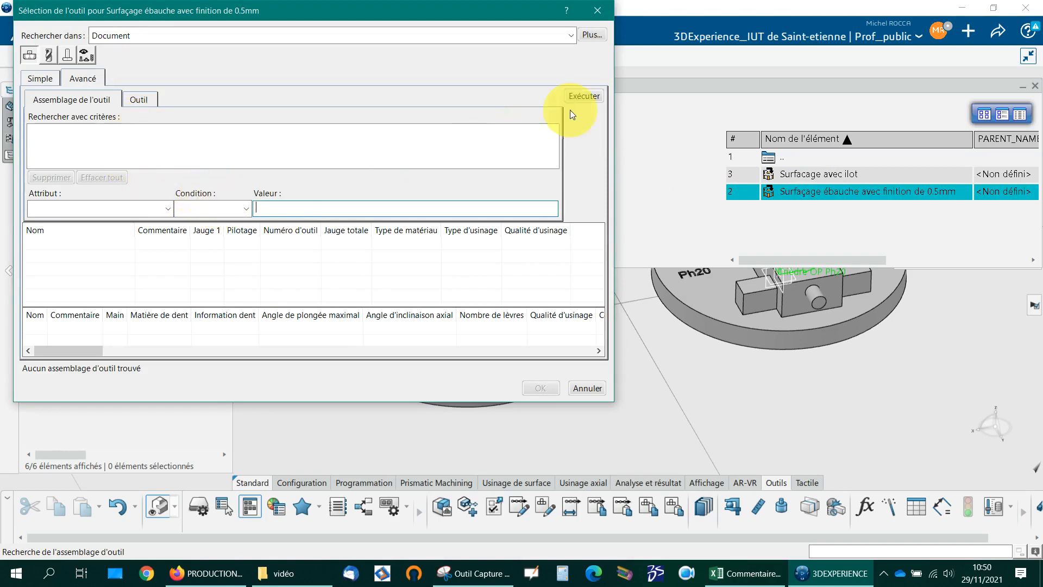
{"action": "left_click", "coordinate": [581, 95]}
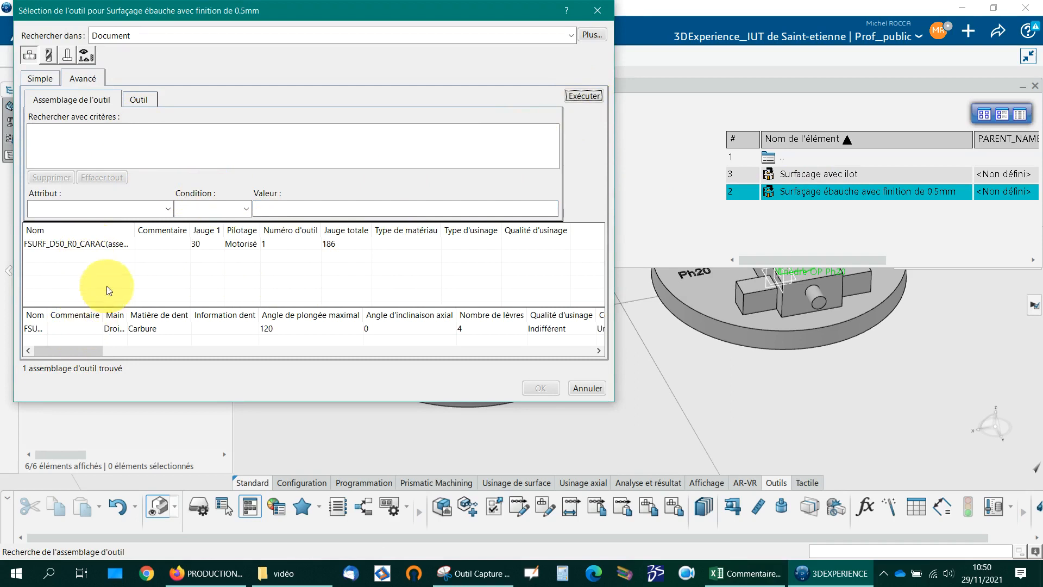
{"action": "double_click", "coordinate": [94, 243]}
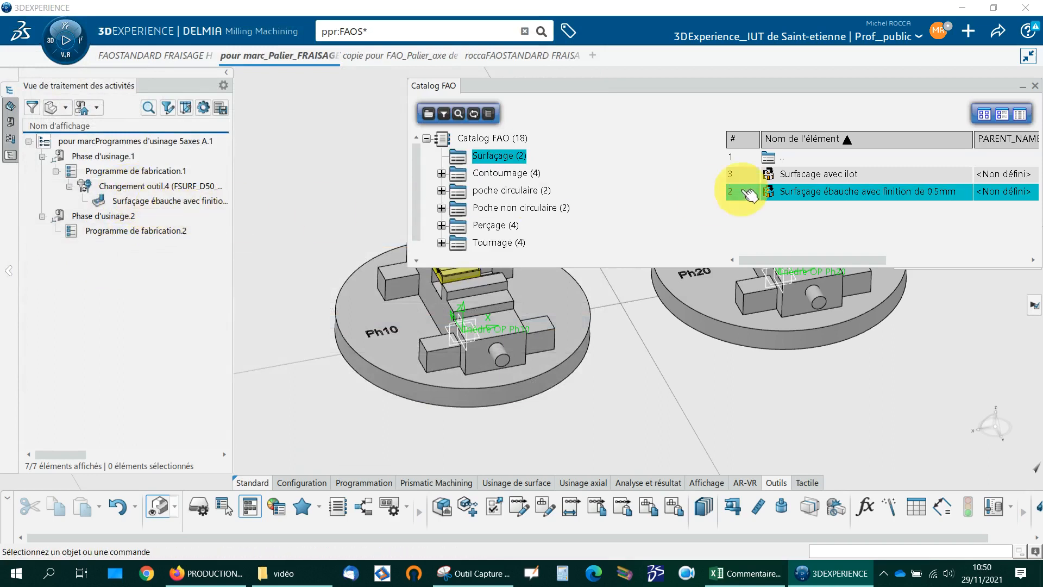
Step: Insert Contournage fermé d'ébauche surep 0.5mm (G40) after the facing operation in Programme de fabrication.1 with the FR2T_D16_R0_ARSAL tool assembly
{"action": "left_click", "coordinate": [505, 173]}
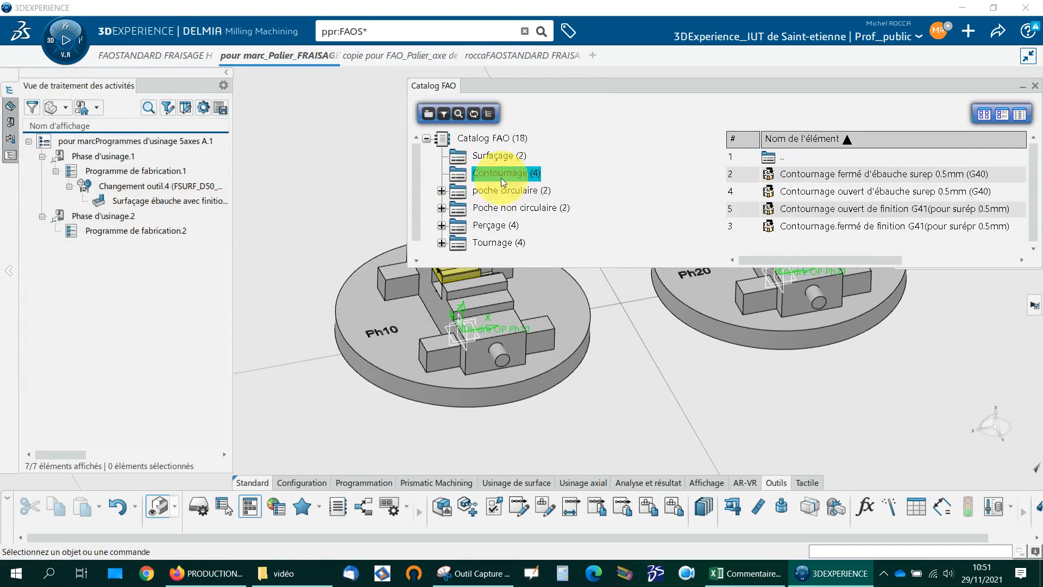
{"action": "left_click", "coordinate": [861, 191]}
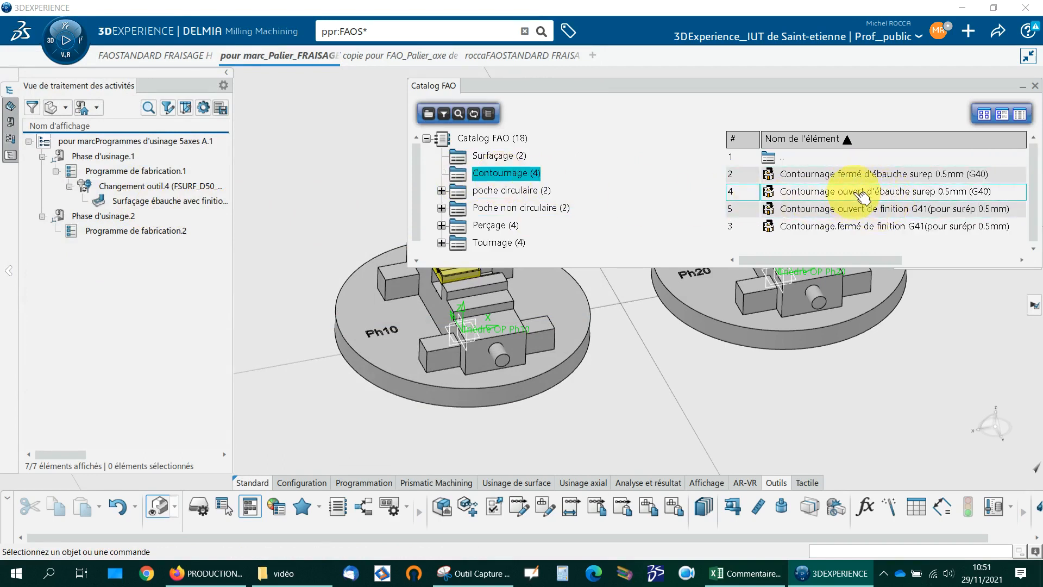
{"action": "left_click", "coordinate": [880, 177]}
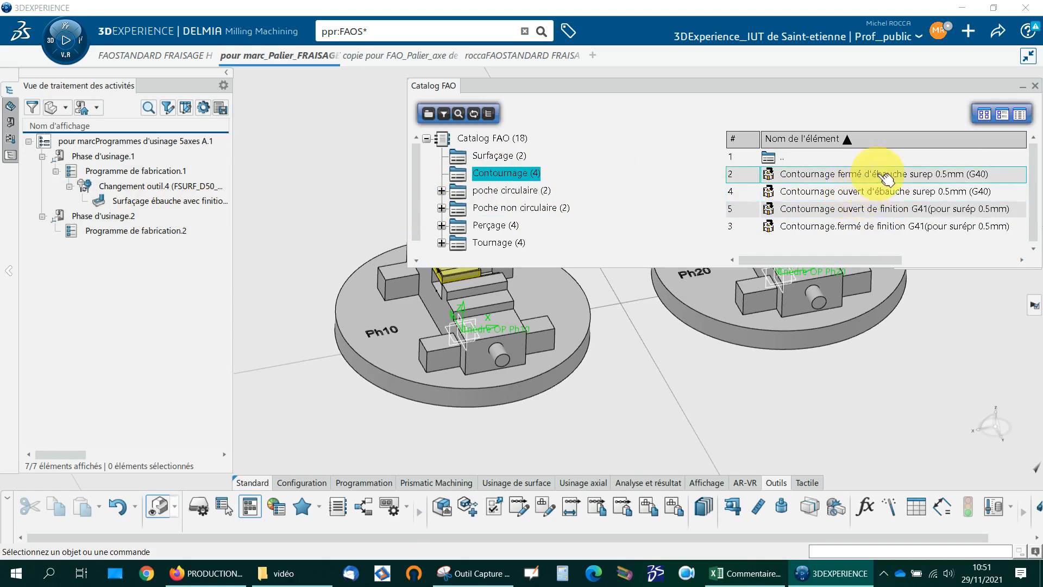
{"action": "double_click", "coordinate": [886, 177]}
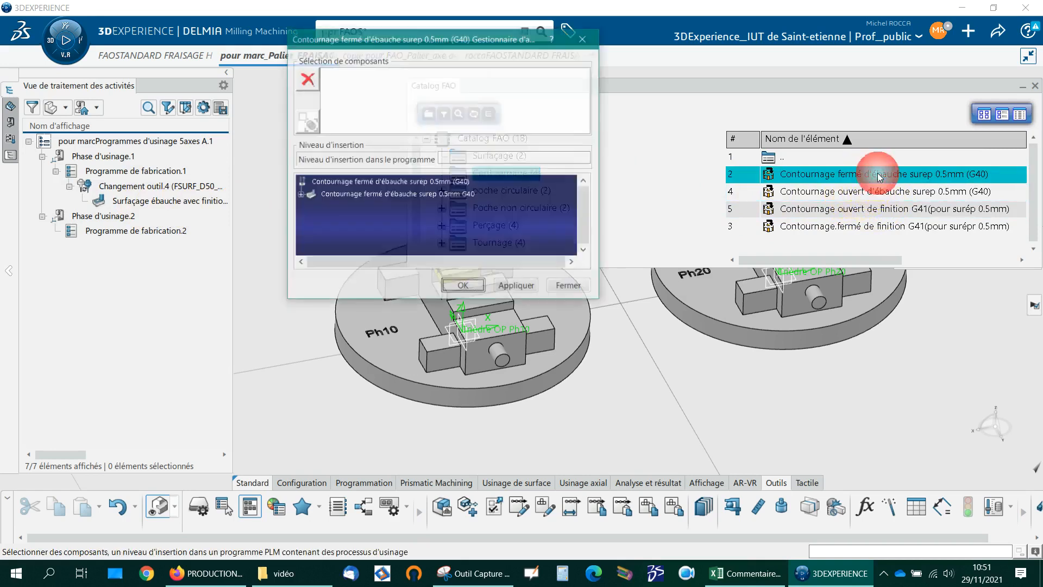
{"action": "left_click", "coordinate": [170, 203]}
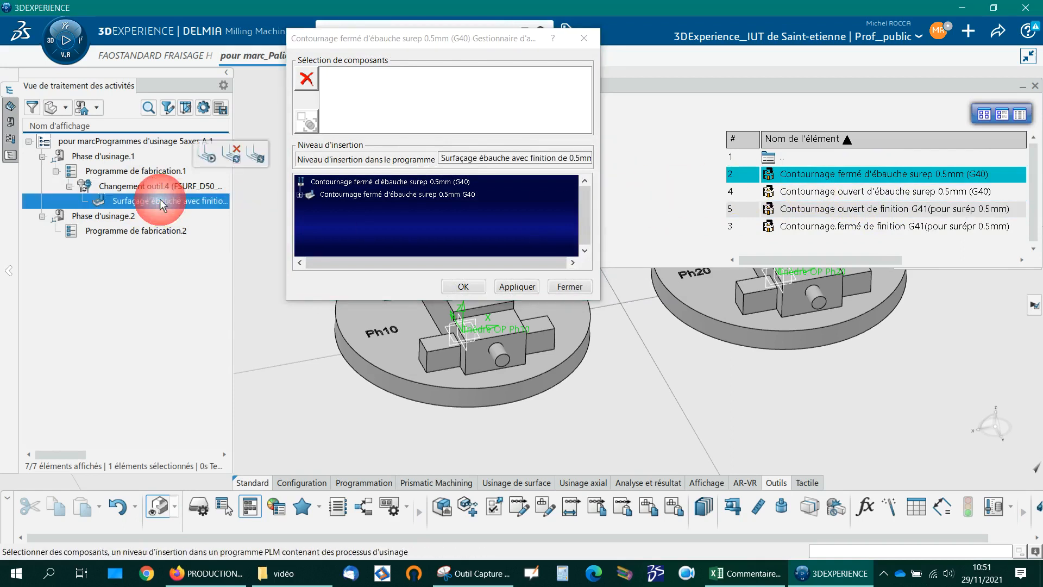
{"action": "left_click", "coordinate": [470, 286]}
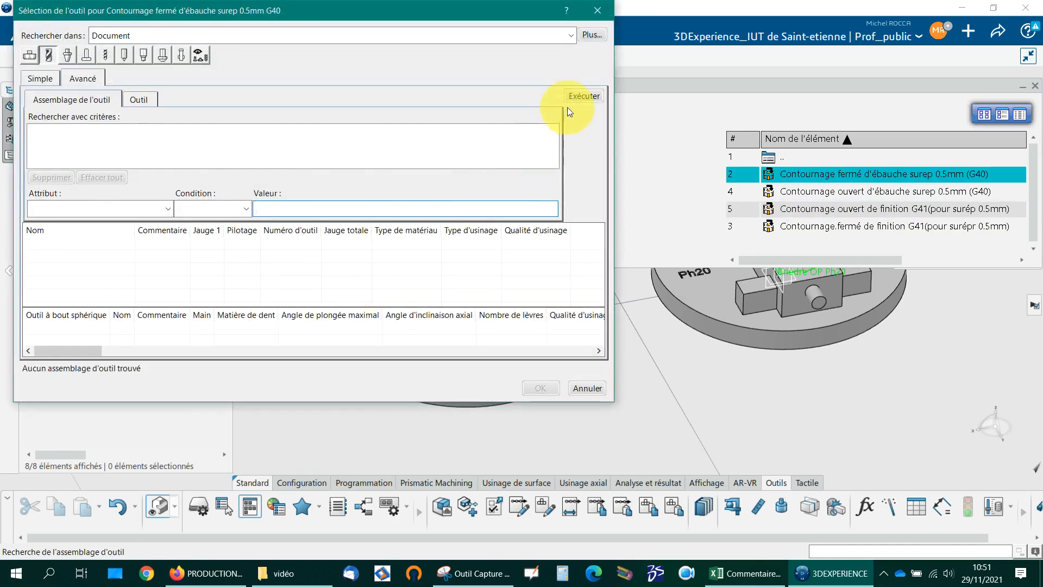
{"action": "left_click", "coordinate": [579, 95]}
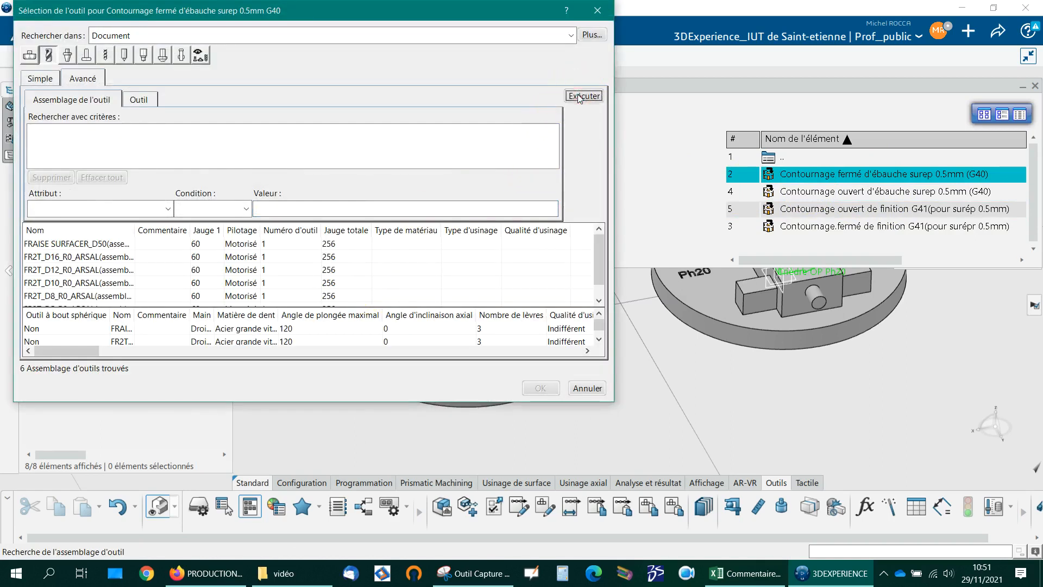
{"action": "double_click", "coordinate": [76, 258]}
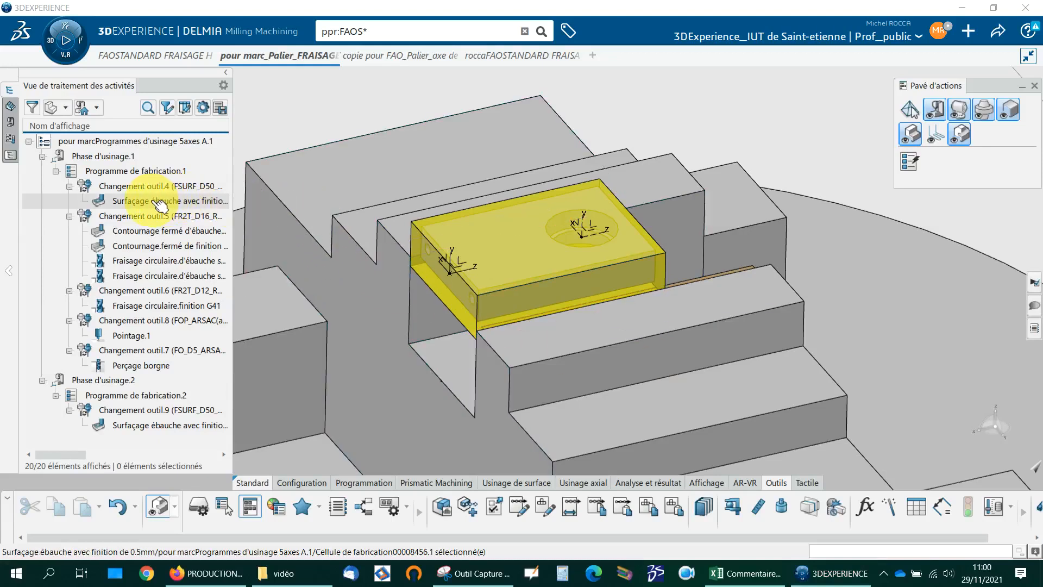
Step: Examine the geometry, strategy, tool, feed and speed, and macro settings of the first Surfaçage ébauche avec finition de 0.5mm operation
{"action": "double_click", "coordinate": [159, 204]}
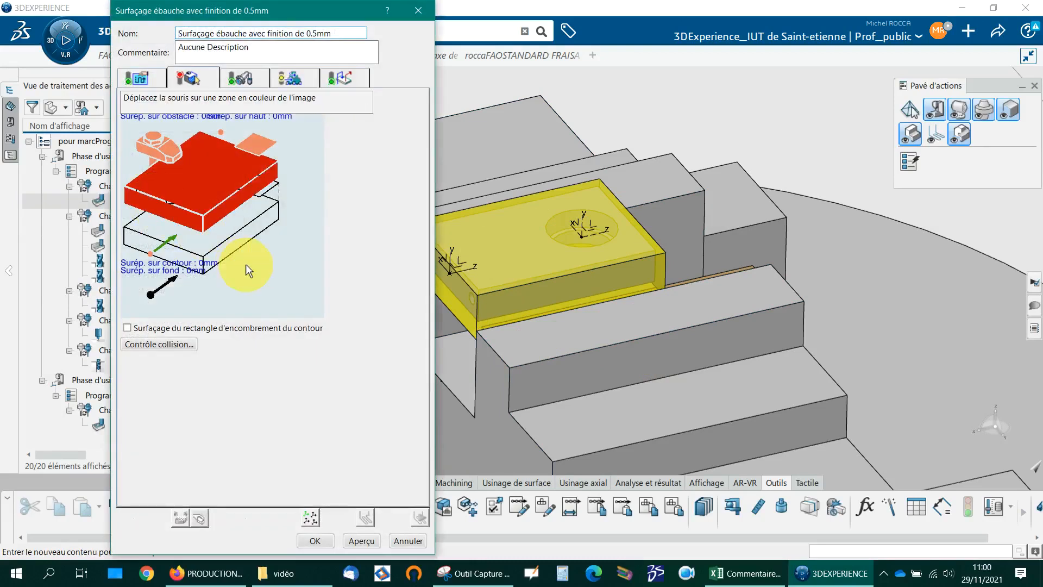
{"action": "left_click_drag", "start_coordinate": [340, 16], "coordinate": [245, 17]}
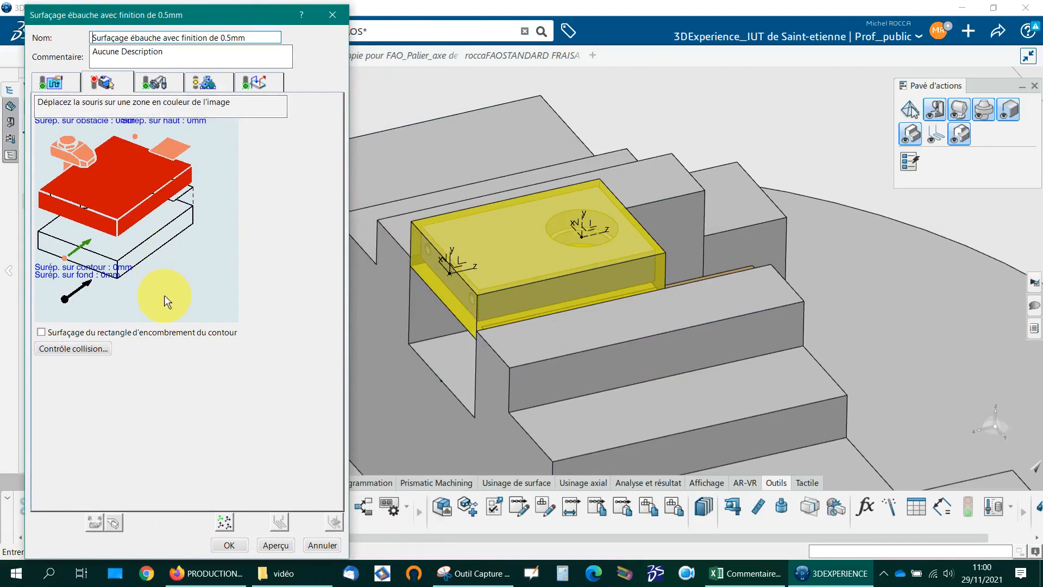
{"action": "left_click", "coordinate": [64, 84]}
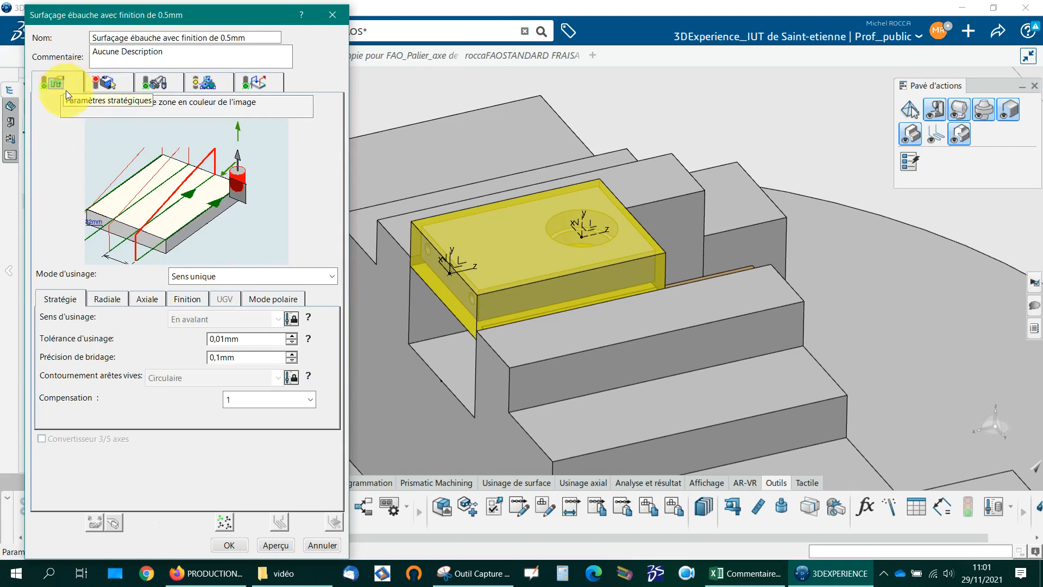
{"action": "left_click", "coordinate": [153, 82]}
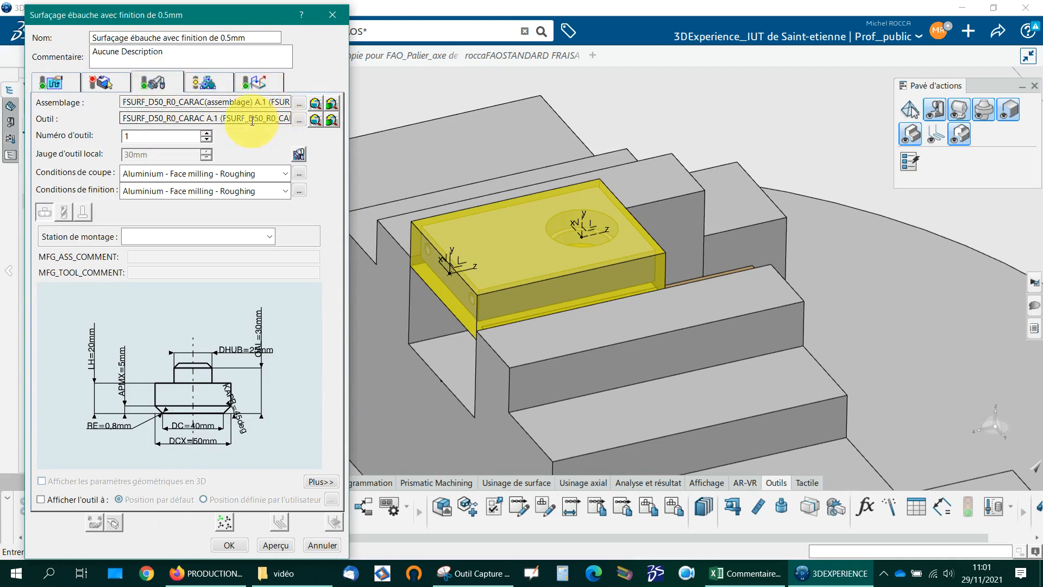
{"action": "left_click", "coordinate": [300, 108]}
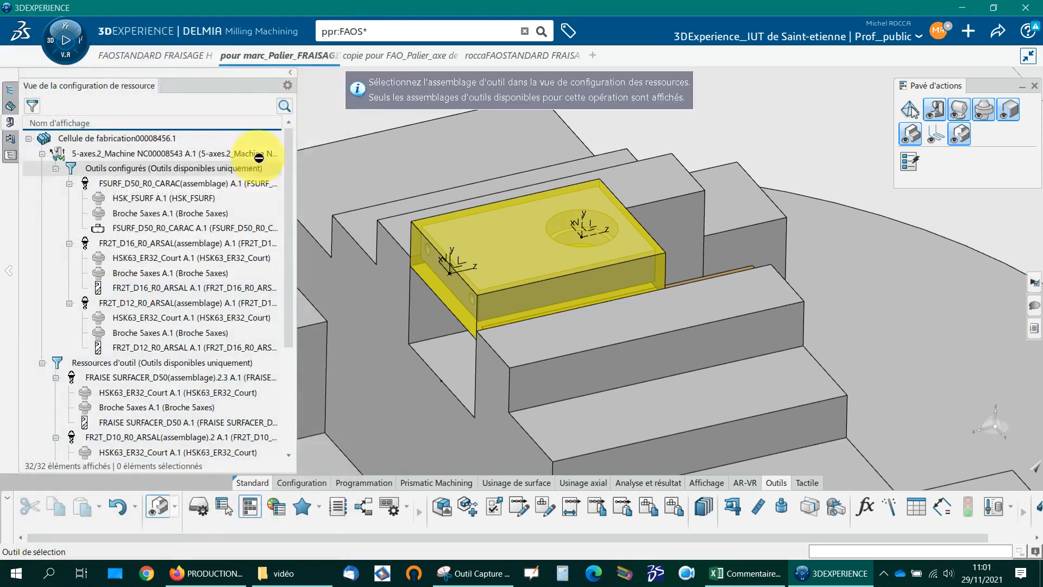
{"action": "left_click", "coordinate": [111, 198]}
{"action": "left_click", "coordinate": [179, 287]}
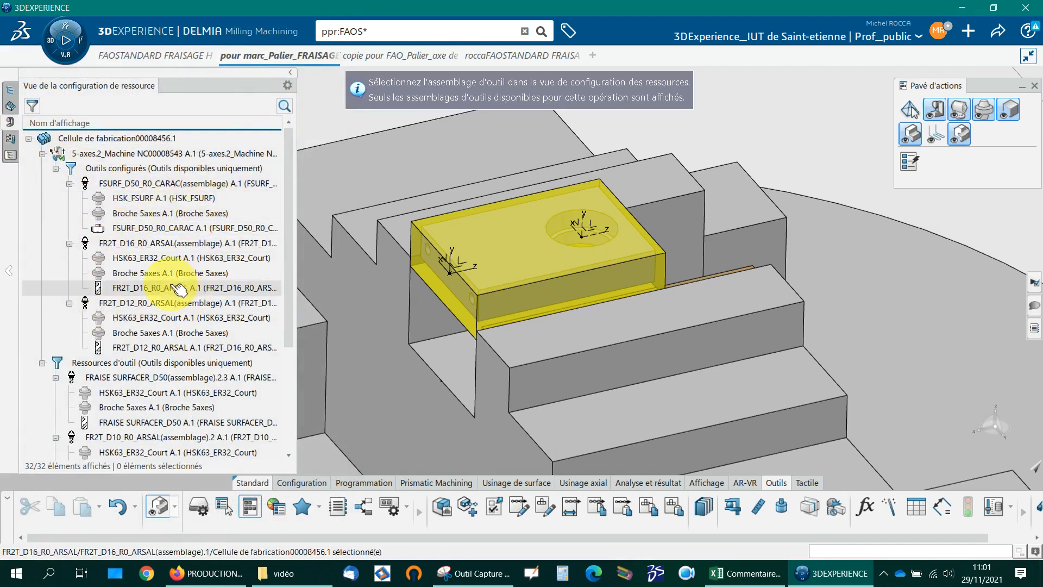
{"action": "left_click", "coordinate": [209, 83]}
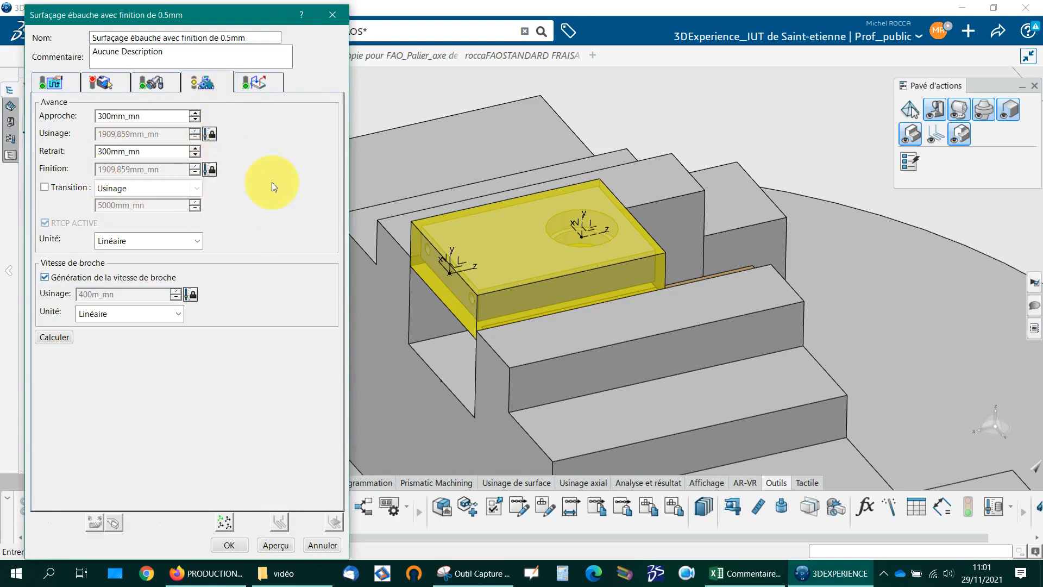
{"action": "left_click", "coordinate": [258, 82]}
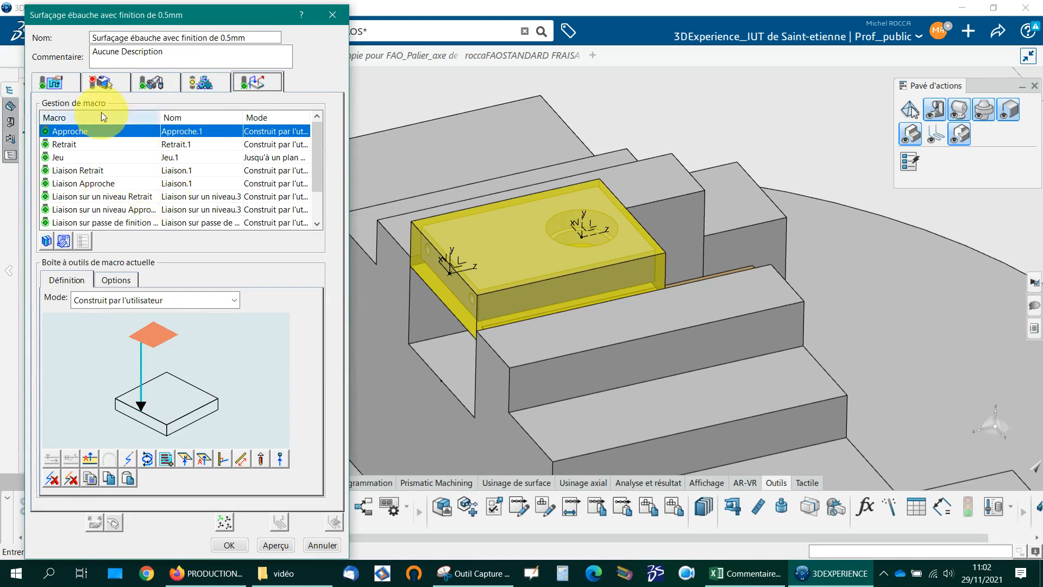
Step: Assign the stock's upper face as both the bottom (fond) and the top (haut) of the facing operation's geometry
{"action": "left_click", "coordinate": [105, 82]}
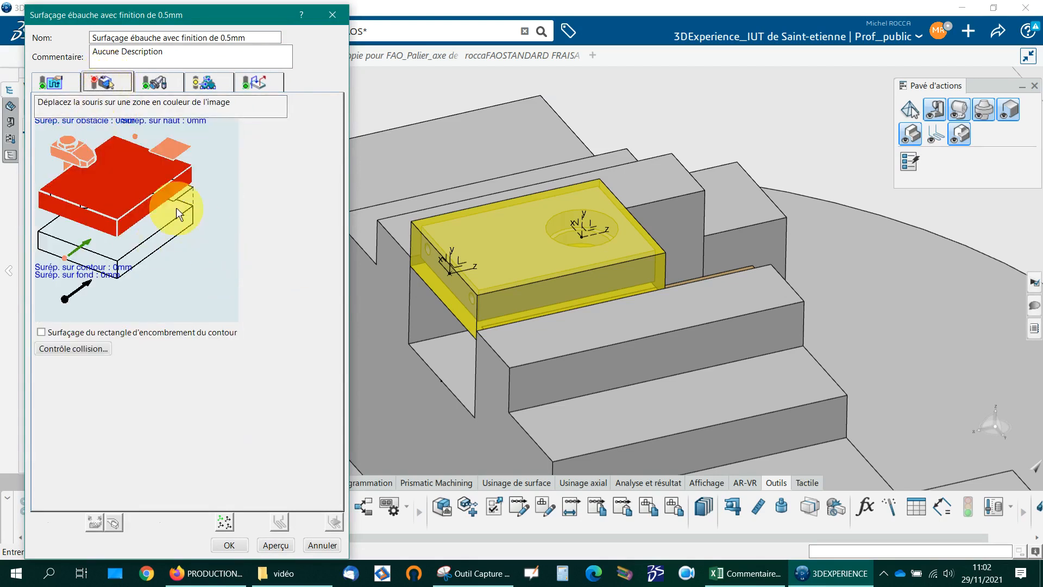
{"action": "left_click", "coordinate": [105, 84]}
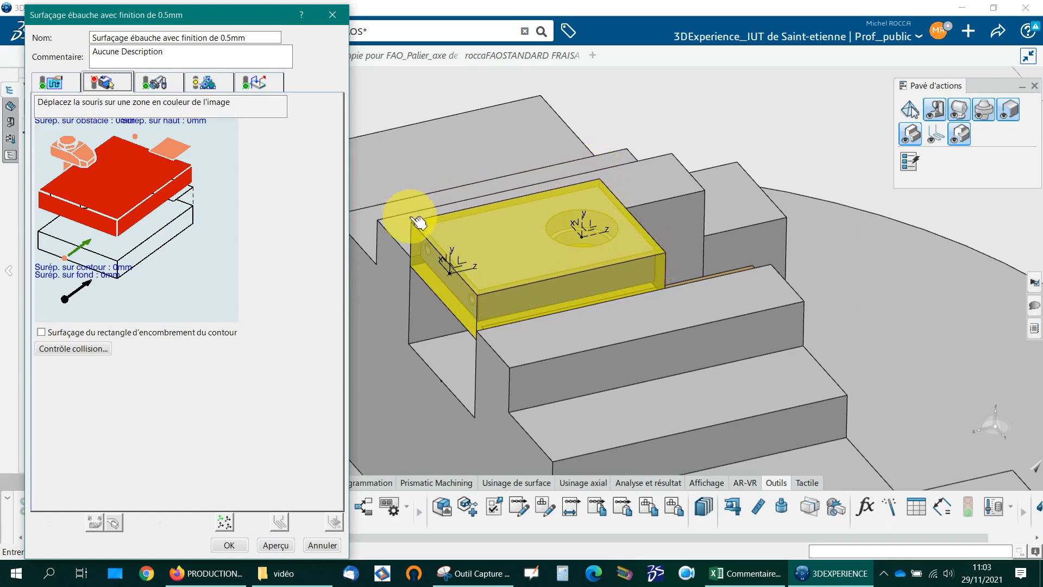
{"action": "left_click", "coordinate": [125, 189]}
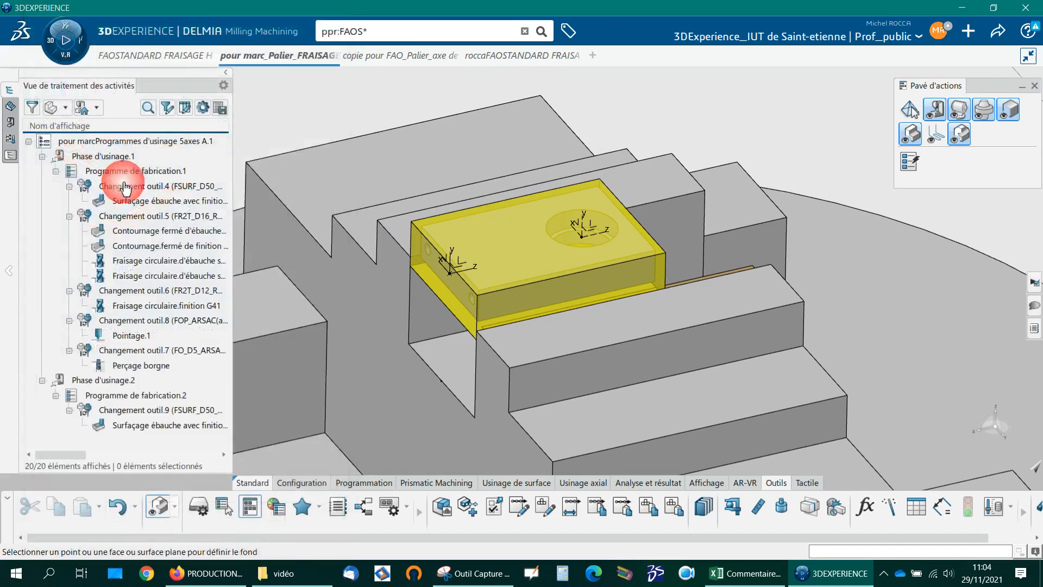
{"action": "left_click", "coordinate": [509, 255]}
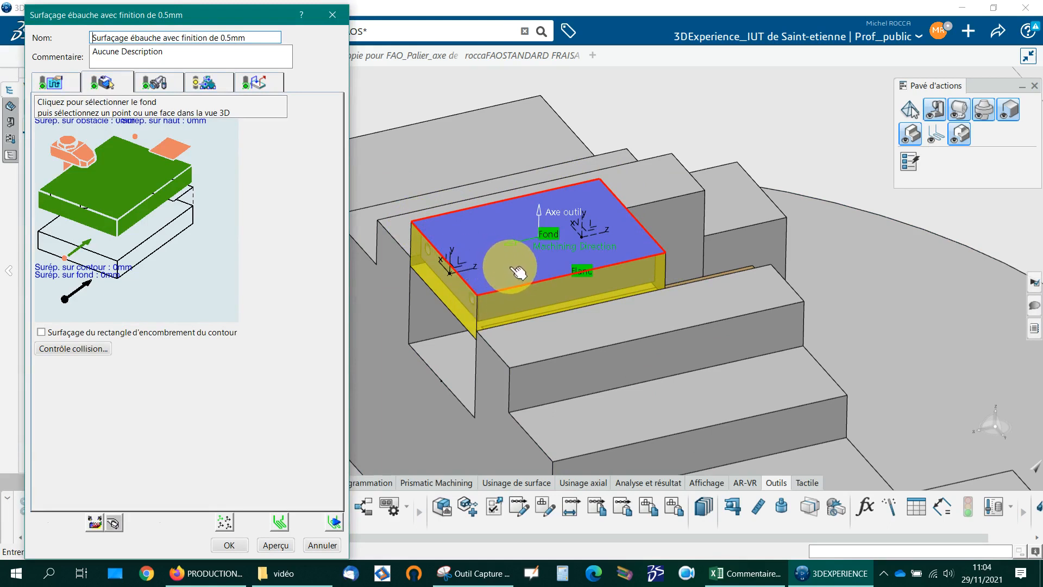
{"action": "left_click", "coordinate": [176, 150]}
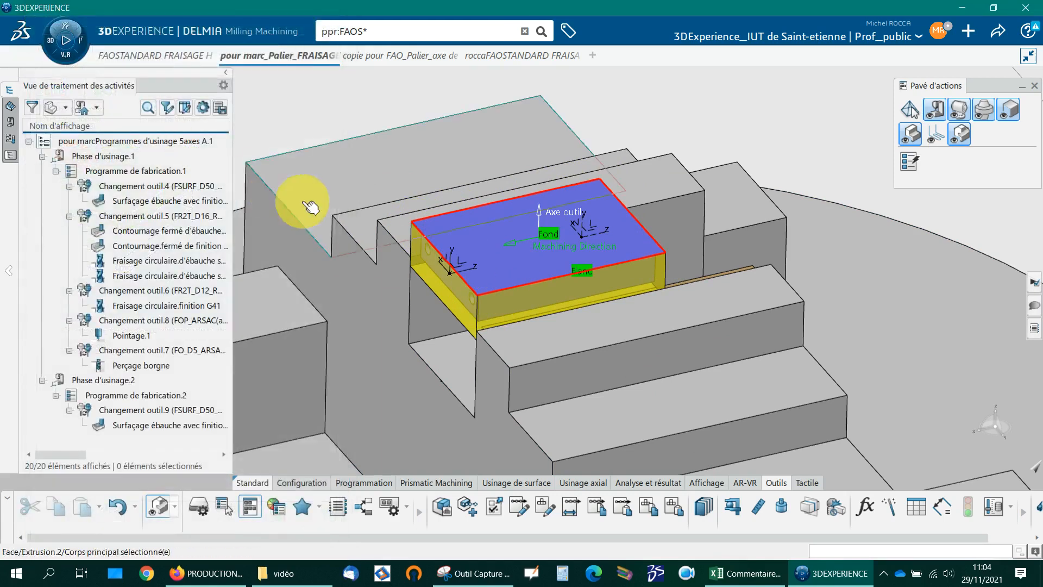
{"action": "left_click", "coordinate": [487, 231]}
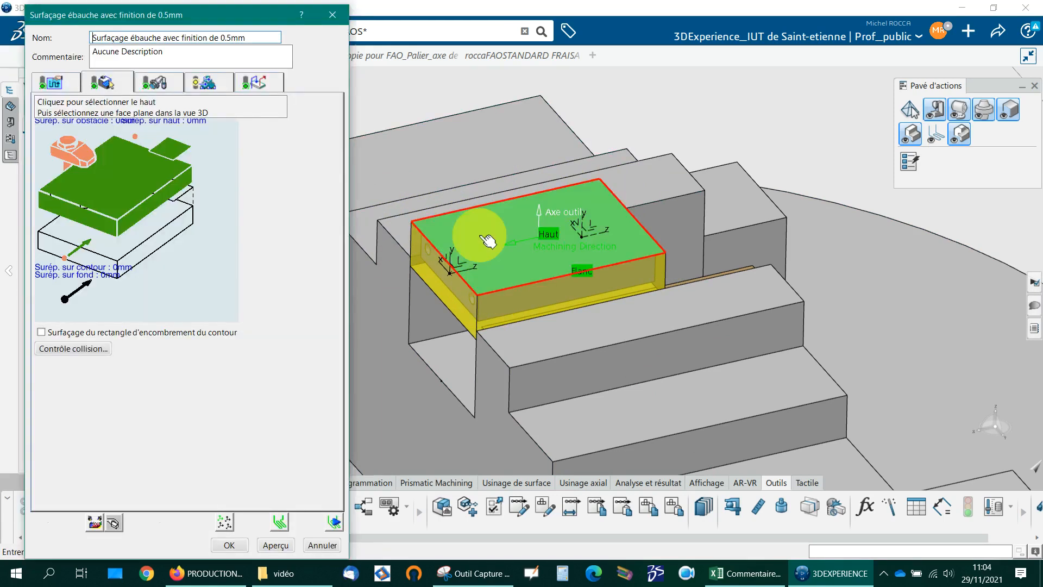
Step: Hide the stock and redefine the facing operation's bottom on the upper face of the finished part
{"action": "left_click", "coordinate": [125, 185]}
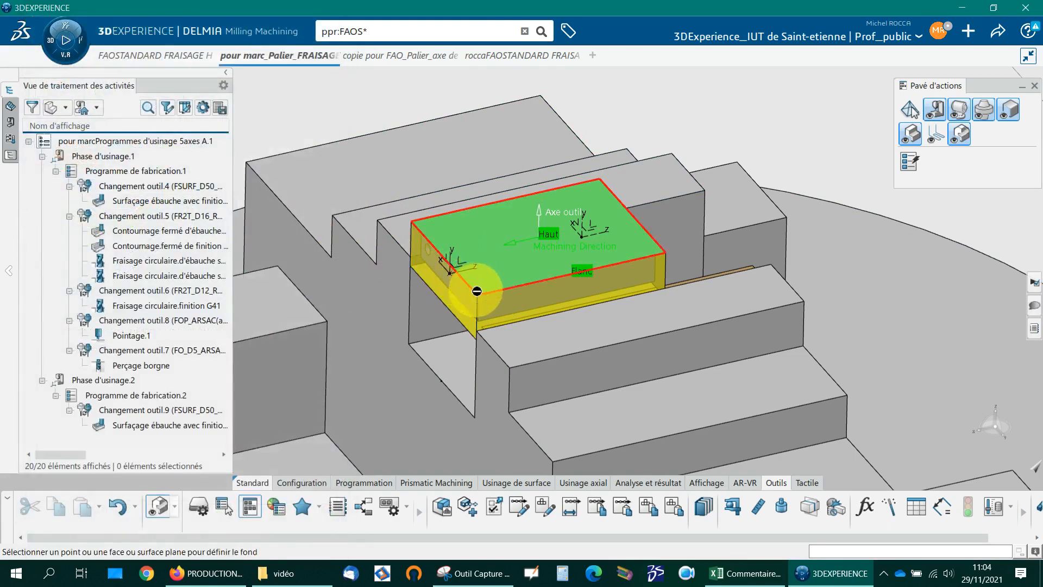
{"action": "left_click", "coordinate": [520, 267]}
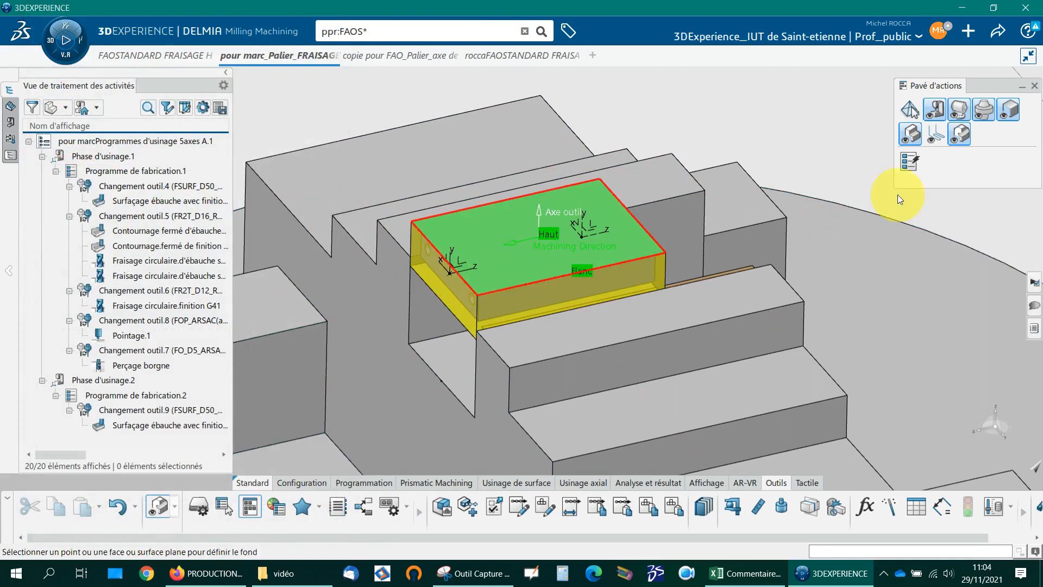
{"action": "left_click", "coordinate": [1010, 112]}
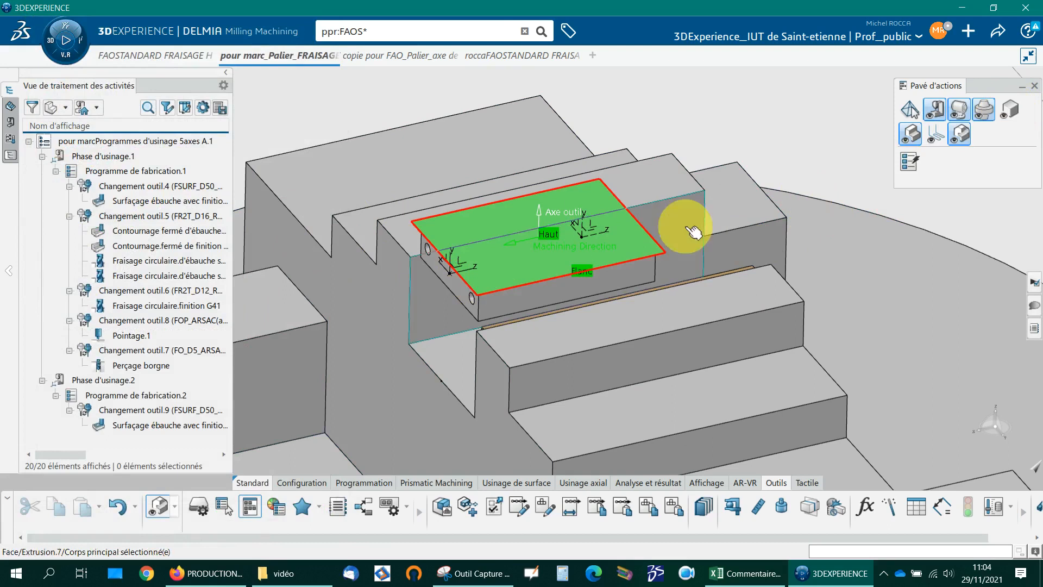
{"action": "left_click", "coordinate": [510, 270]}
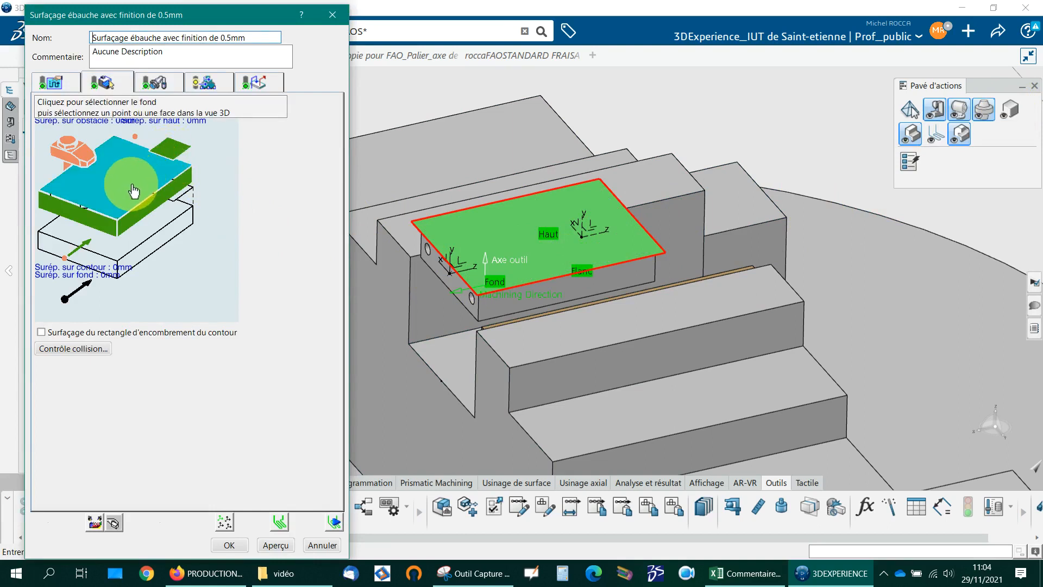
{"action": "left_click", "coordinate": [160, 207]}
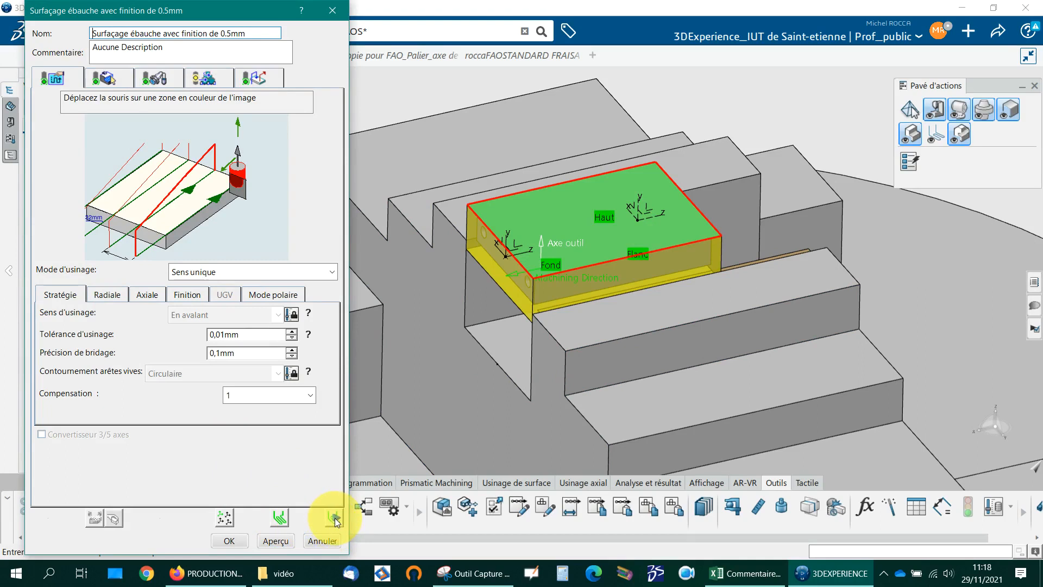
Step: Display the facing operation's tool path and play its material removal simulation
{"action": "left_click", "coordinate": [279, 519]}
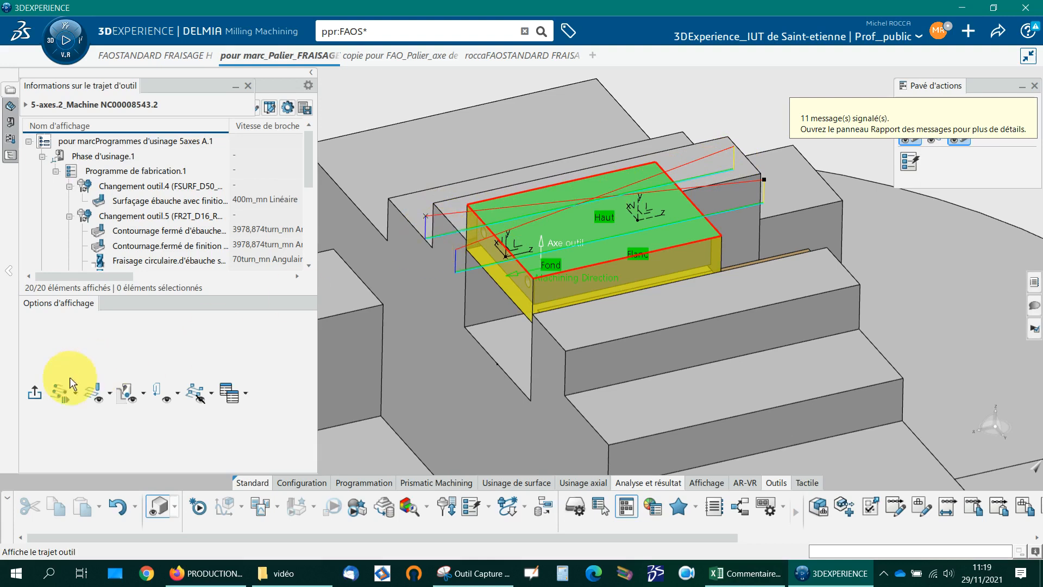
{"action": "left_click", "coordinate": [35, 393]}
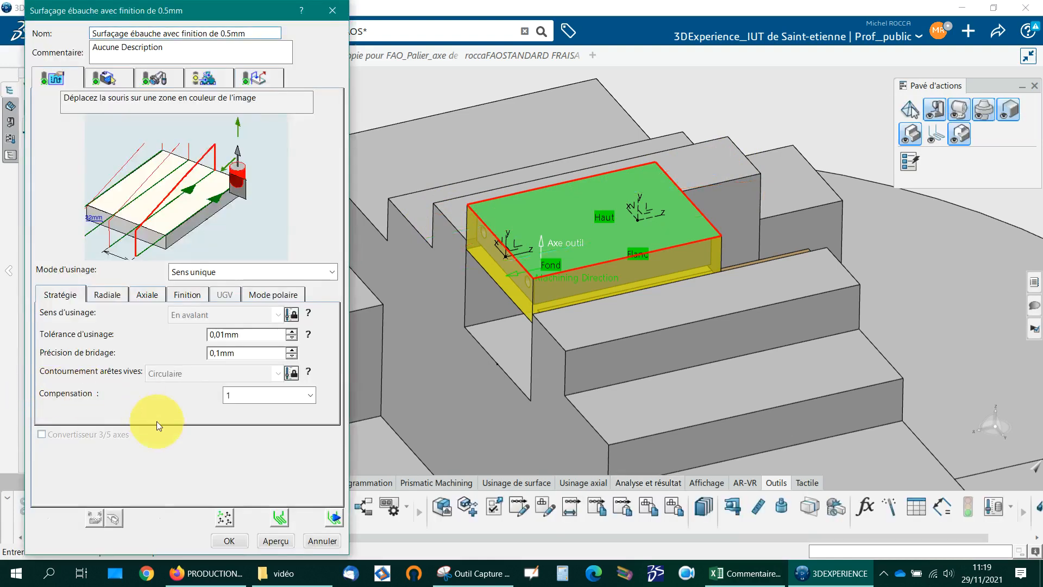
{"action": "left_click", "coordinate": [334, 519]}
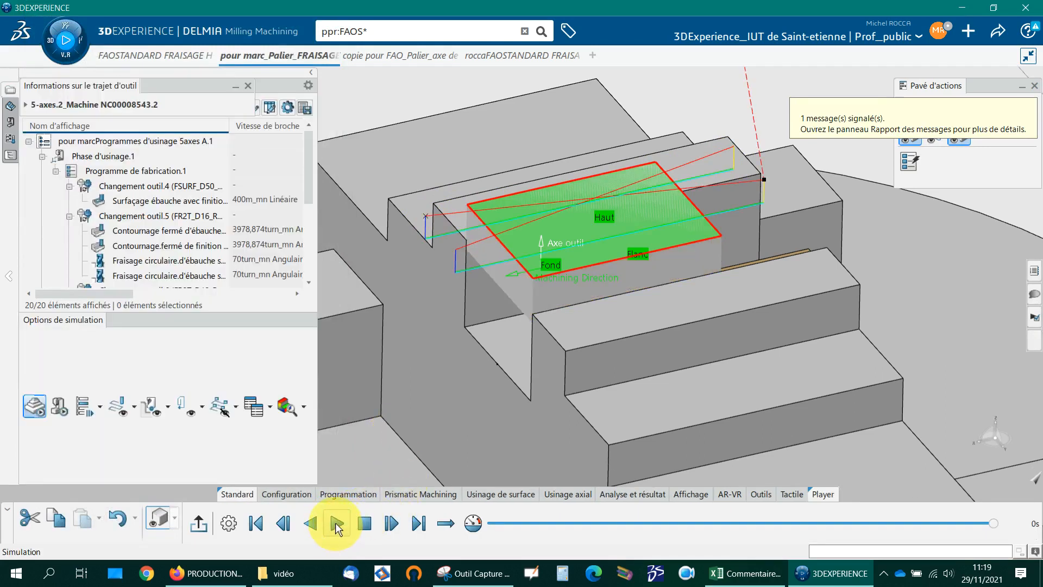
{"action": "left_click", "coordinate": [335, 523]}
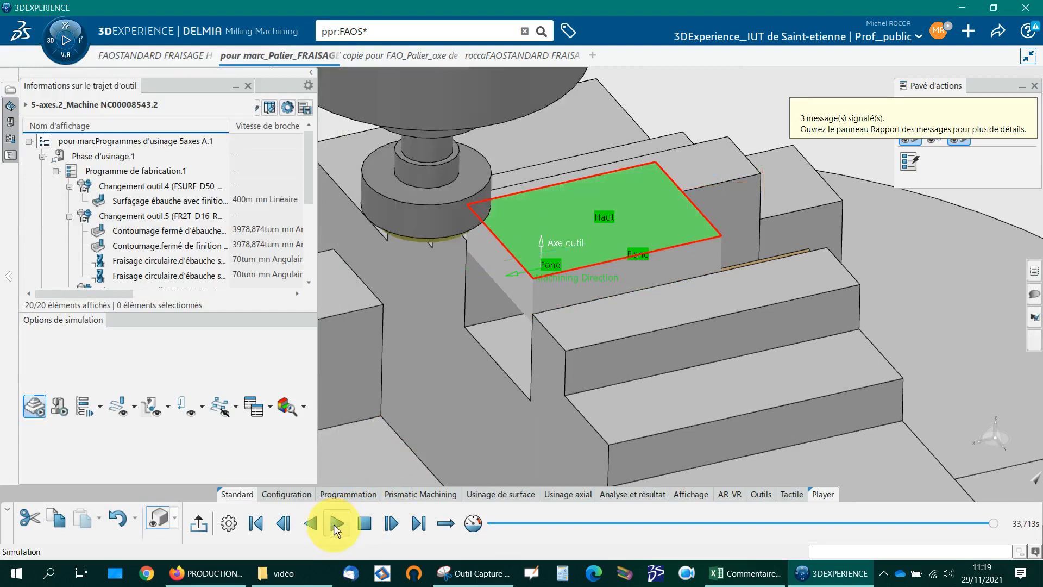
Step: Replay the facing simulation with the main clock's effective step reduced to 0,023s and exit the operation
{"action": "left_click", "coordinate": [228, 523]}
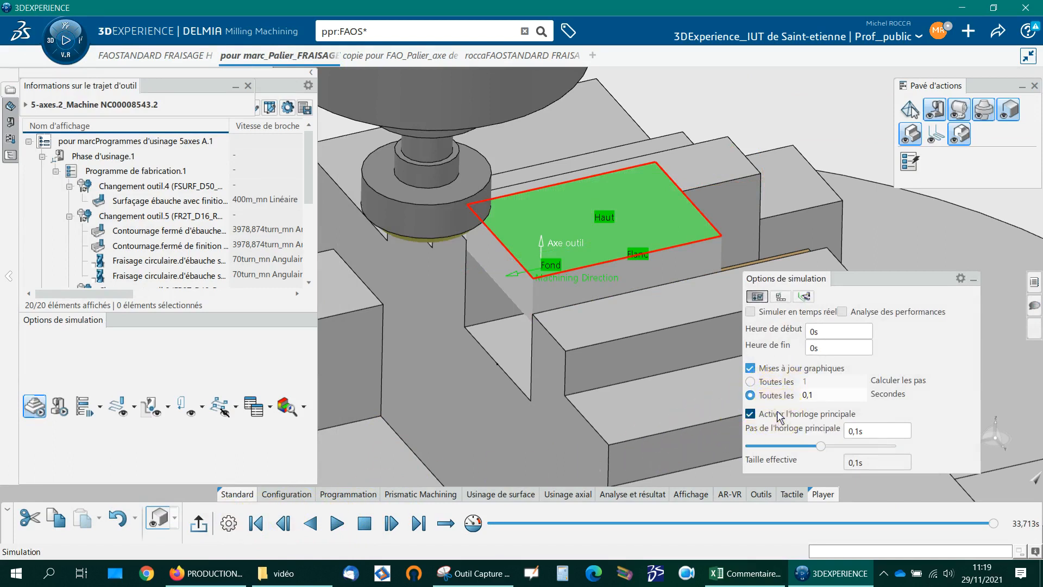
{"action": "left_click_drag", "start_coordinate": [820, 446], "coordinate": [767, 449]}
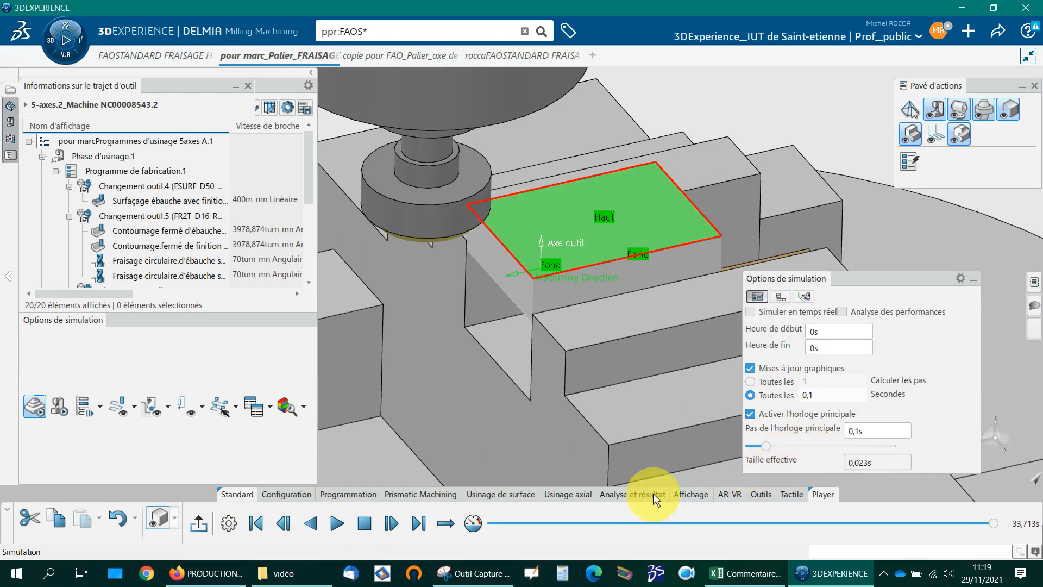
{"action": "left_click", "coordinate": [337, 523]}
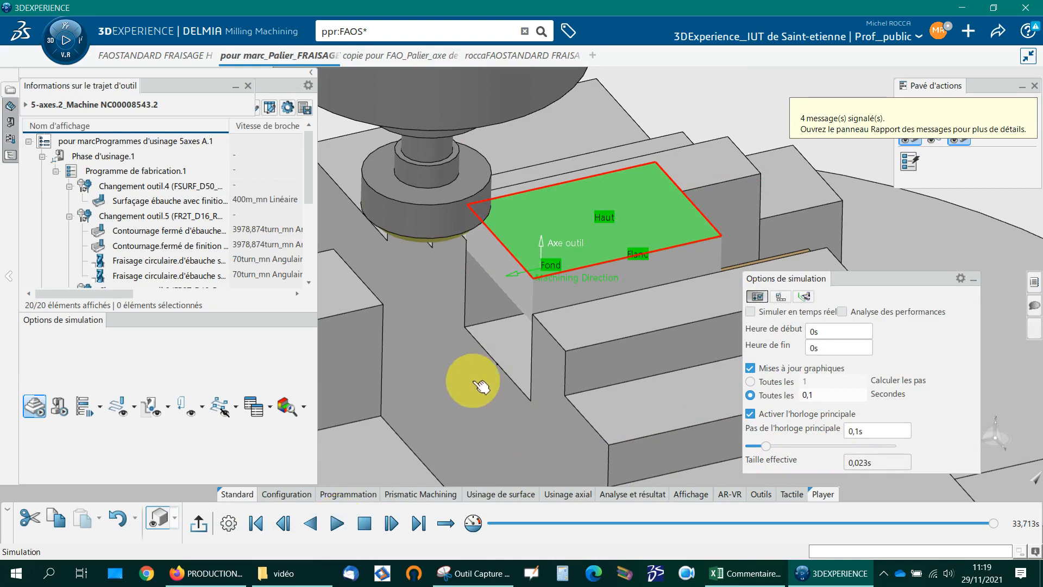
{"action": "key", "text": "Escape"}
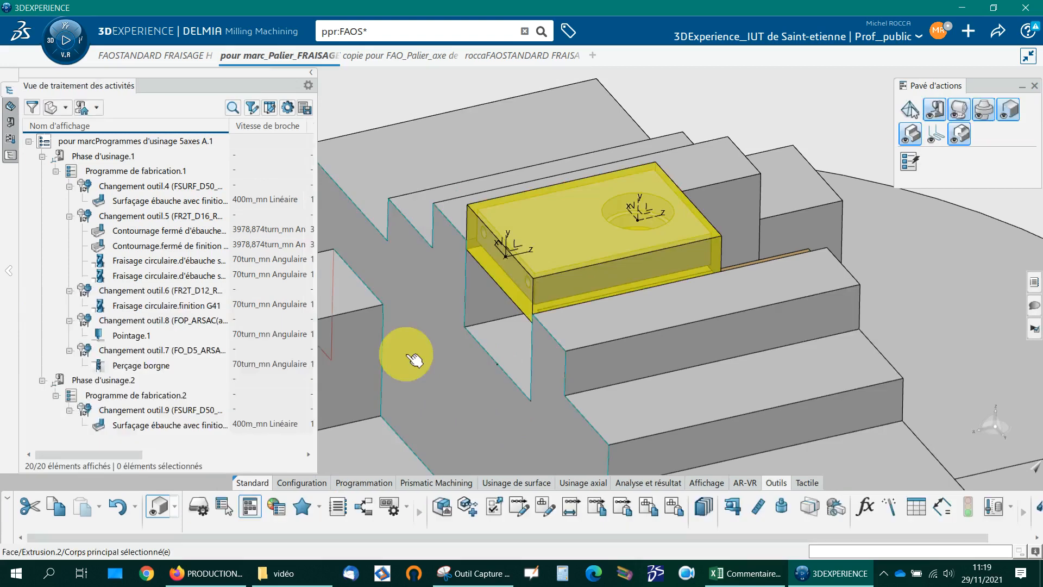
Step: Simulate the whole Programme de fabrication.1 with both material removal and machine motion enabled
{"action": "left_click", "coordinate": [139, 173]}
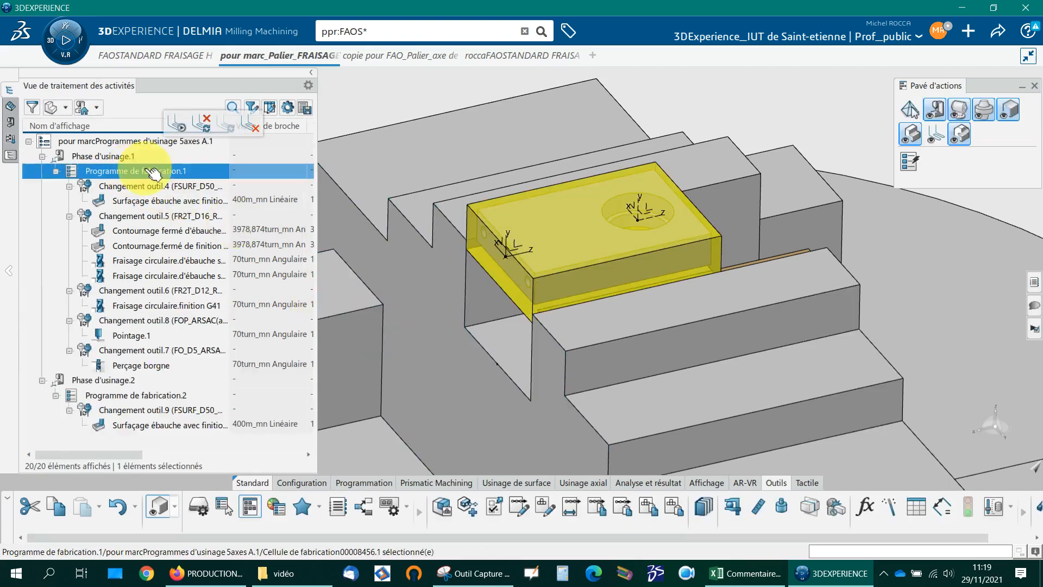
{"action": "left_click", "coordinate": [179, 128]}
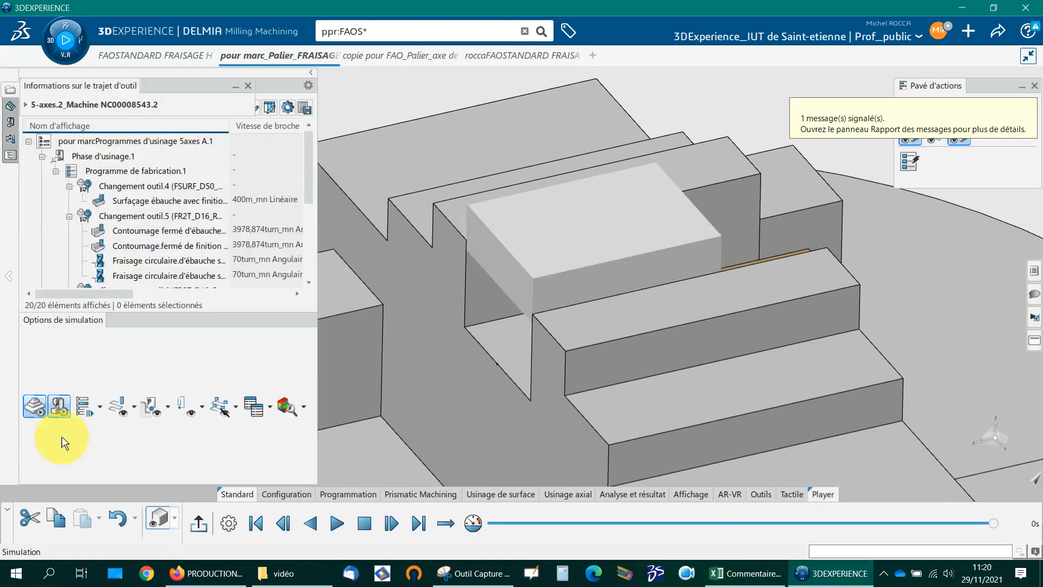
{"action": "left_click", "coordinate": [33, 406]}
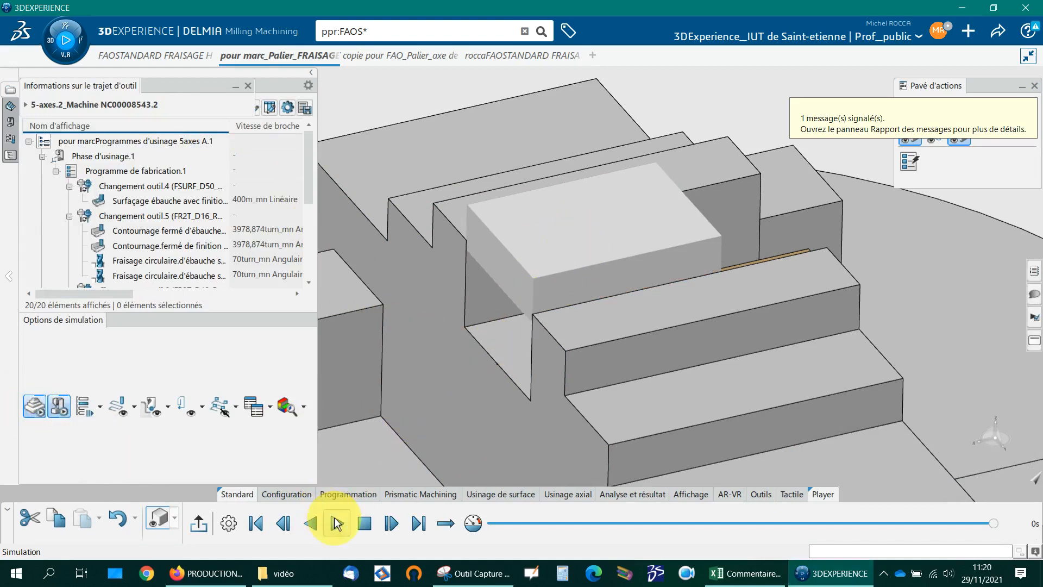
{"action": "left_click", "coordinate": [337, 524]}
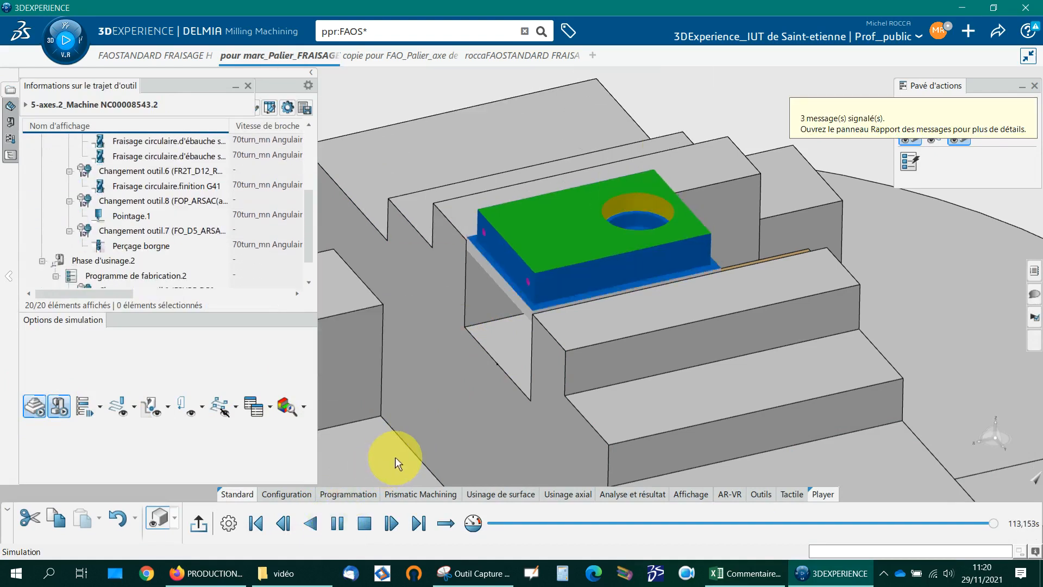
Step: Reduce the main clock's effective step to 0,031s and replay the program simulation from the start
{"action": "left_click", "coordinate": [228, 523]}
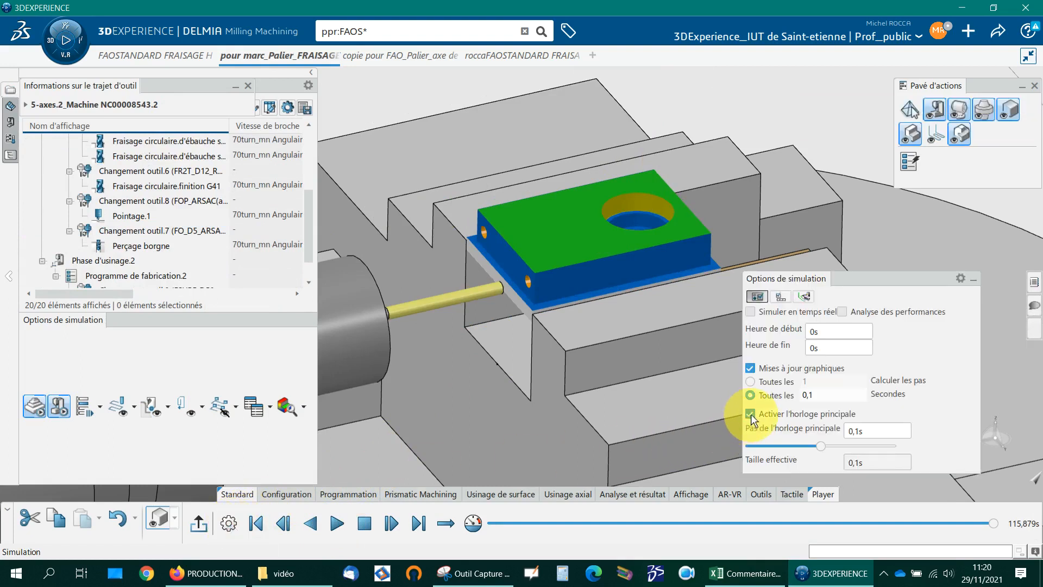
{"action": "left_click", "coordinate": [750, 415]}
{"action": "left_click", "coordinate": [751, 415]}
{"action": "left_click_drag", "start_coordinate": [821, 445], "coordinate": [771, 446]}
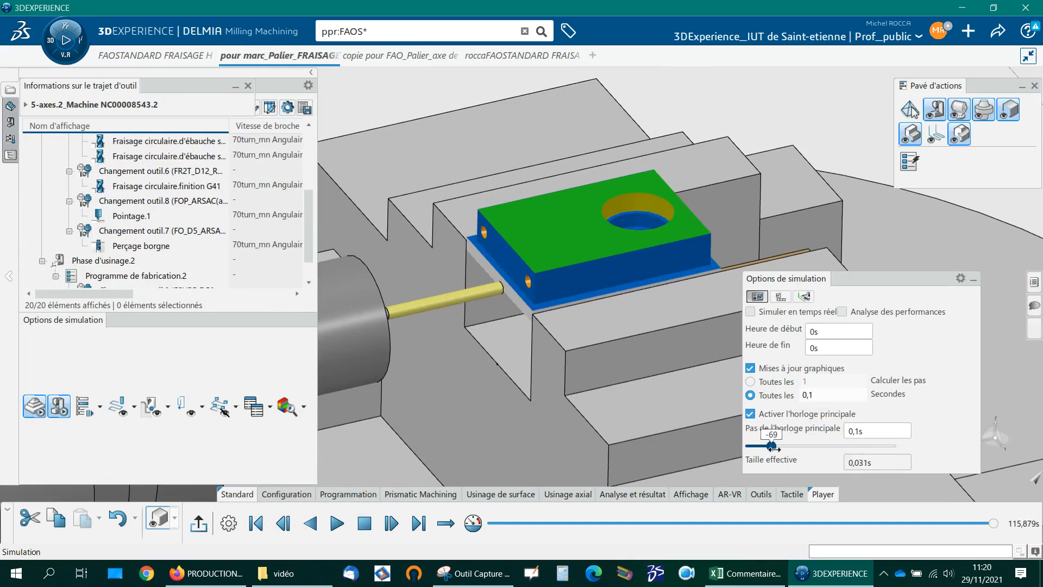
{"action": "left_click", "coordinate": [255, 523]}
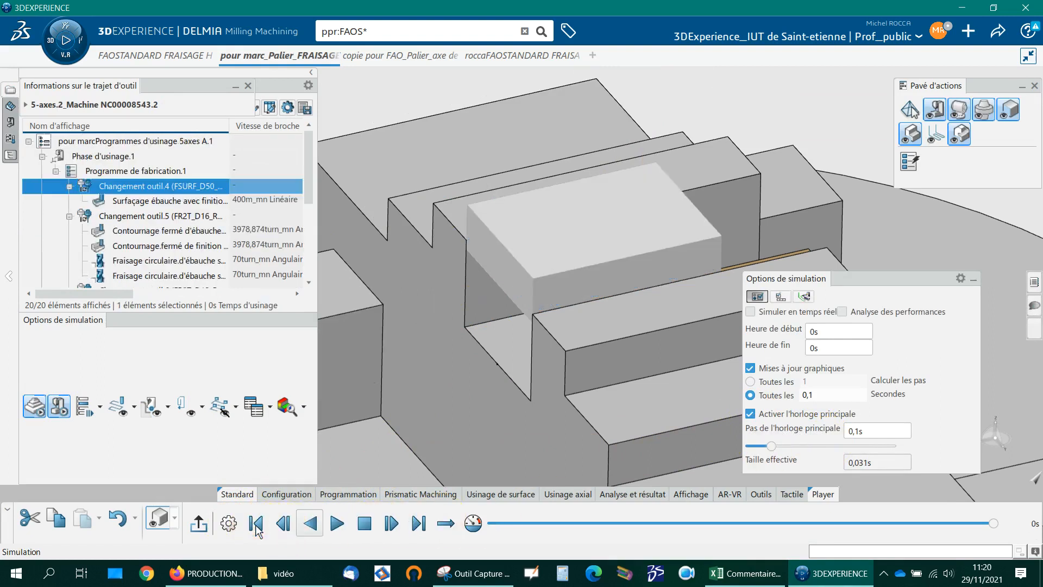
{"action": "left_click", "coordinate": [337, 523]}
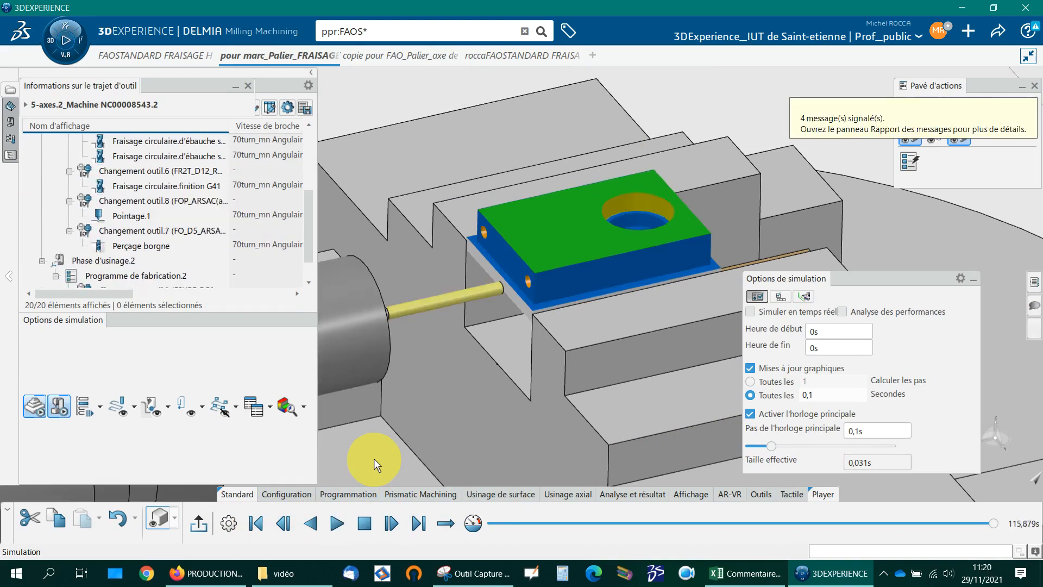
Step: Reduce the main clock's effective step to 0,009s and replay the program simulation from the start
{"action": "left_click_drag", "start_coordinate": [771, 446], "coordinate": [754, 446]}
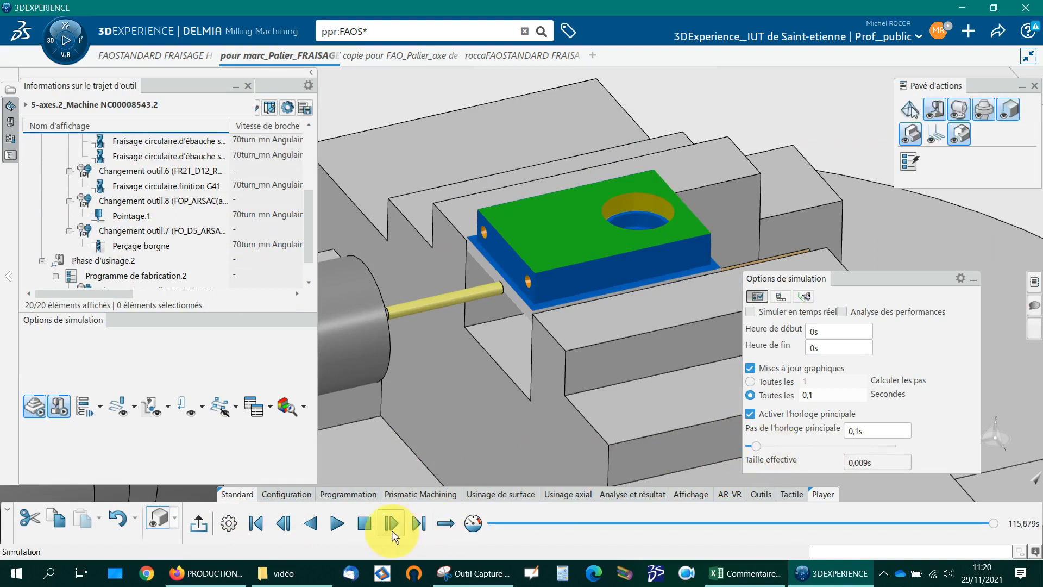
{"action": "left_click", "coordinate": [255, 523]}
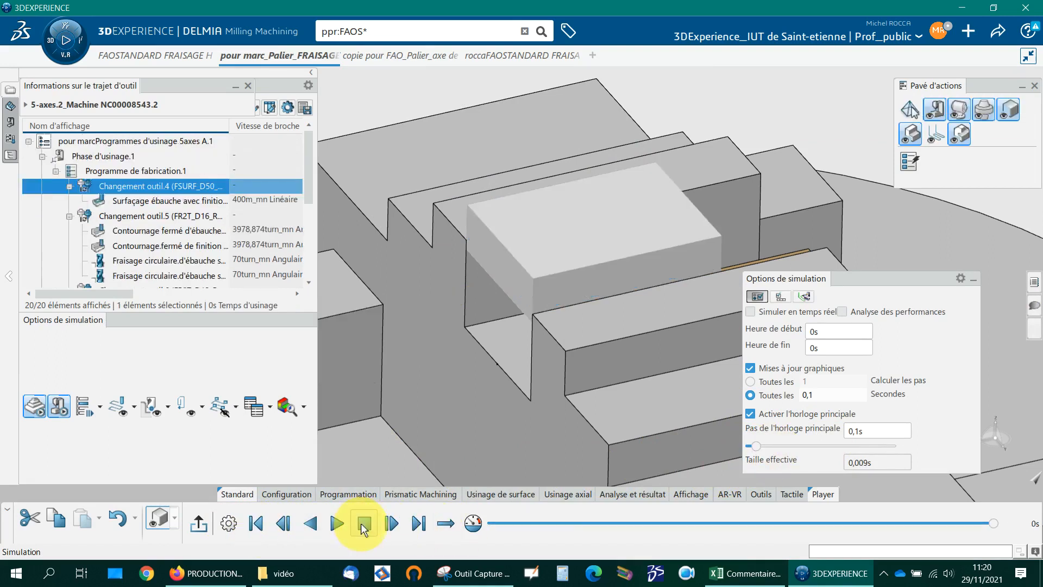
{"action": "left_click", "coordinate": [337, 523]}
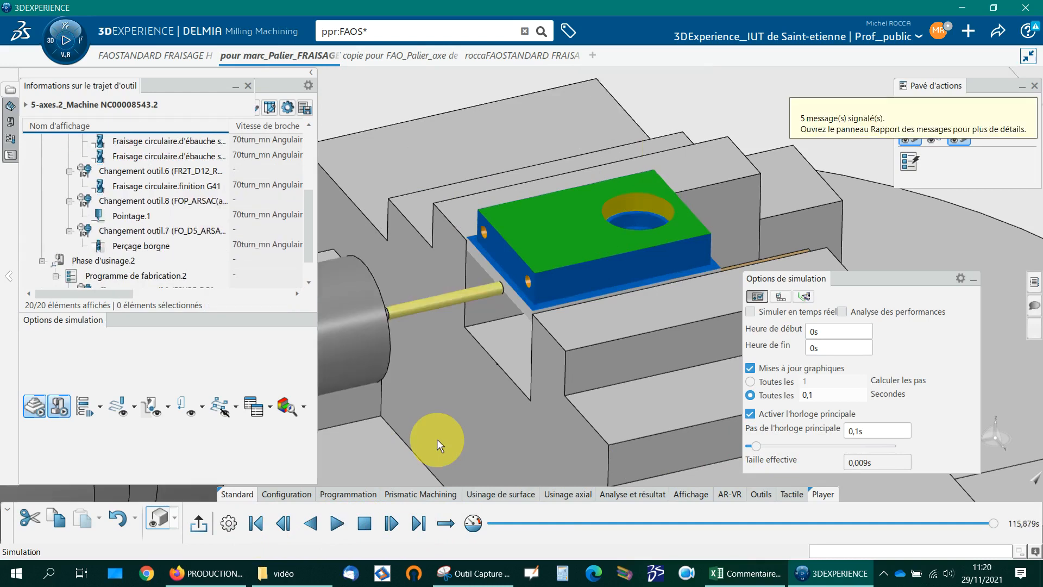
Step: Compare the machined stock with the design part at 0,100mm tolerance and high precision, with the remaining-material colours expanded
{"action": "left_click", "coordinate": [281, 406]}
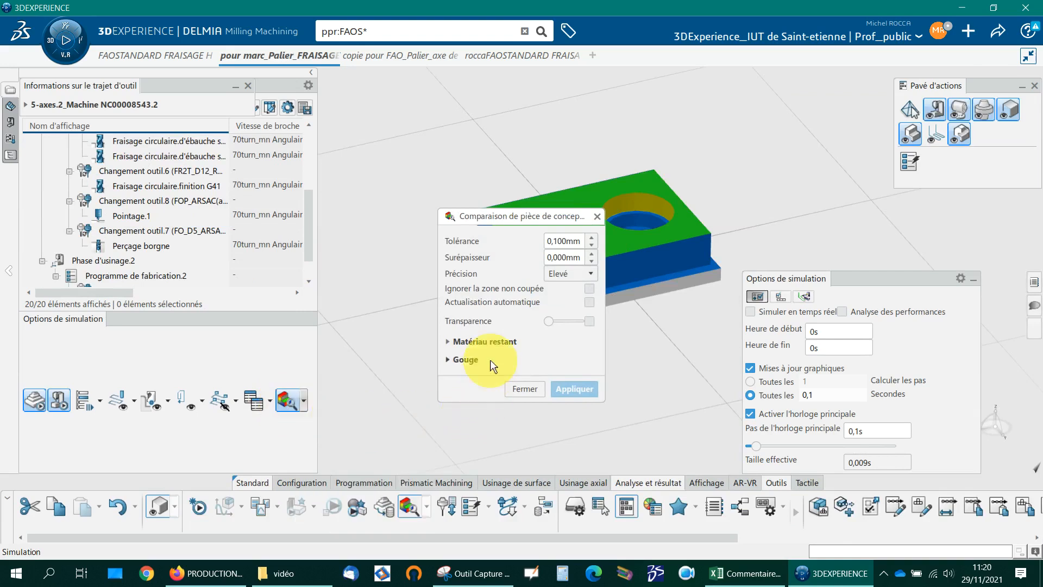
{"action": "left_click", "coordinate": [483, 342]}
{"action": "left_click_drag", "start_coordinate": [523, 221], "coordinate": [297, 145]}
{"action": "left_click", "coordinate": [361, 379]}
{"action": "left_click", "coordinate": [361, 377]}
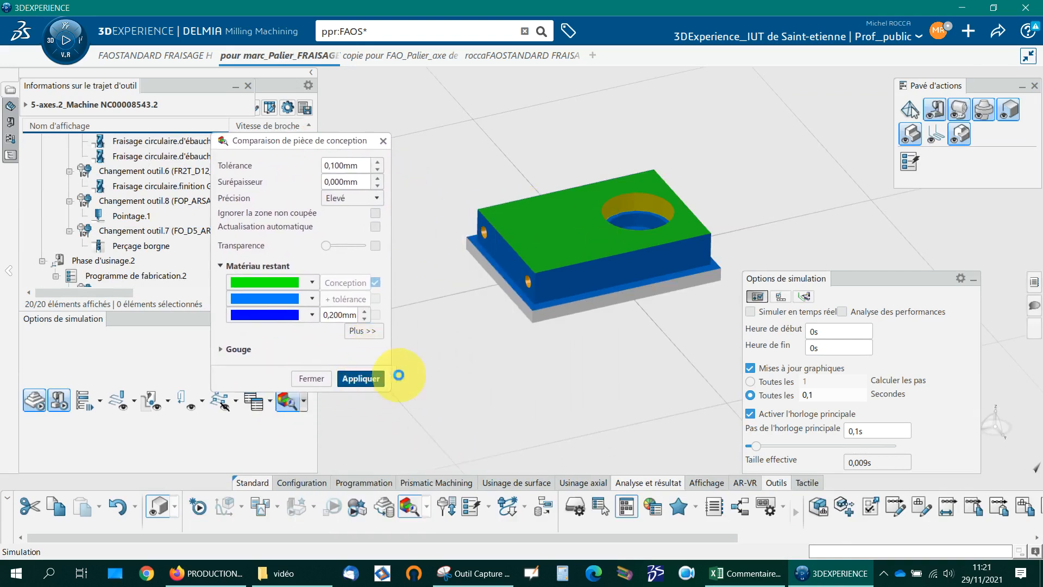
{"action": "left_click", "coordinate": [591, 307]}
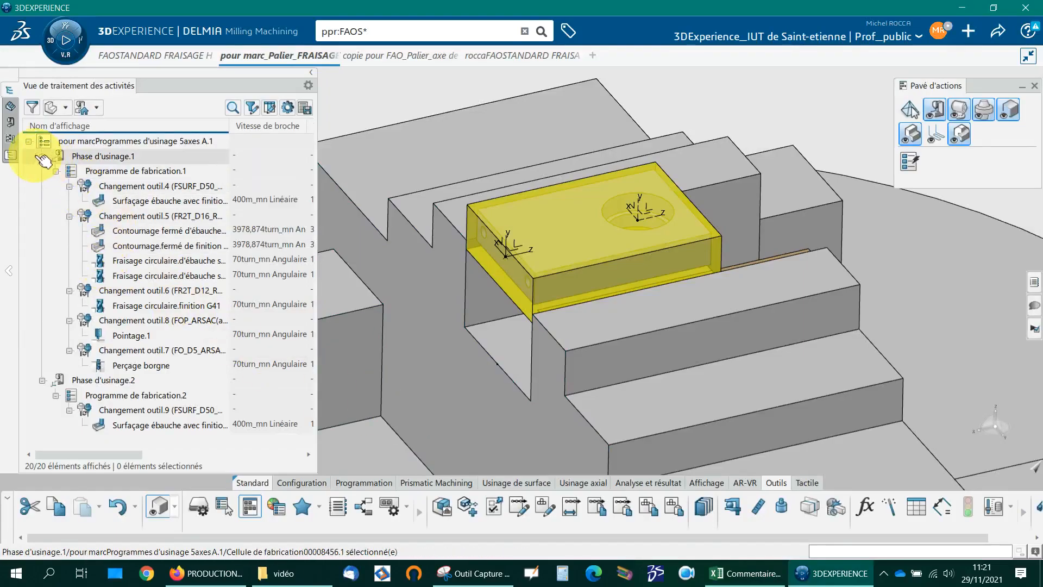
Step: Set the dynamic collision probe to collision detection with stop
{"action": "left_click", "coordinate": [10, 139]}
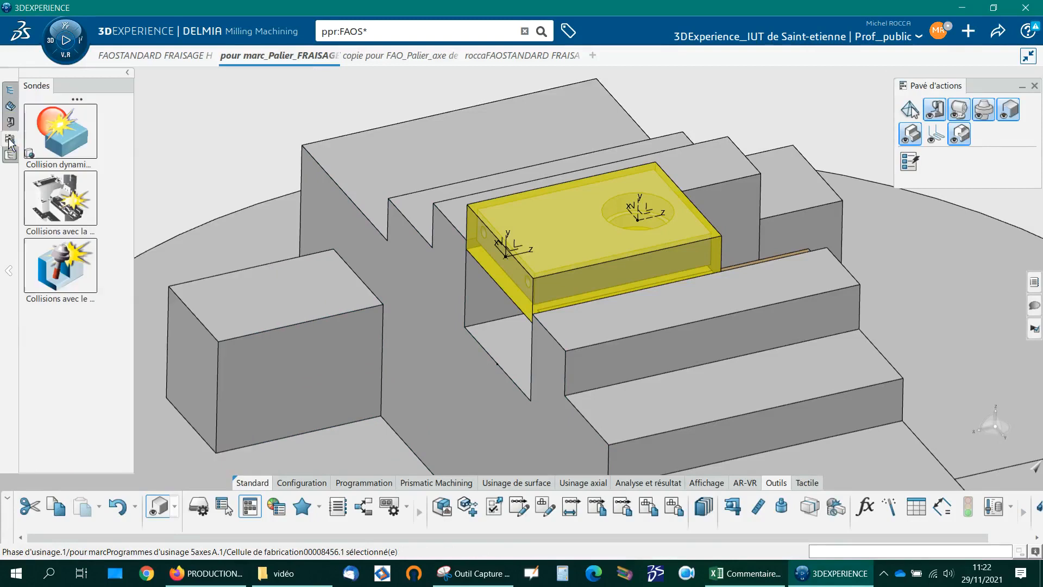
{"action": "left_click", "coordinate": [61, 136]}
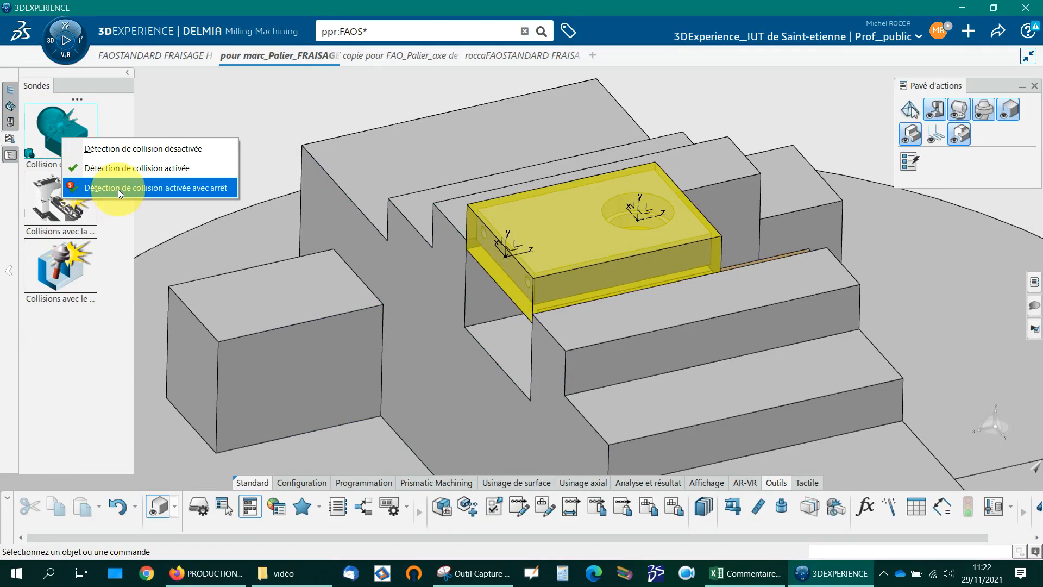
{"action": "left_click", "coordinate": [168, 187]}
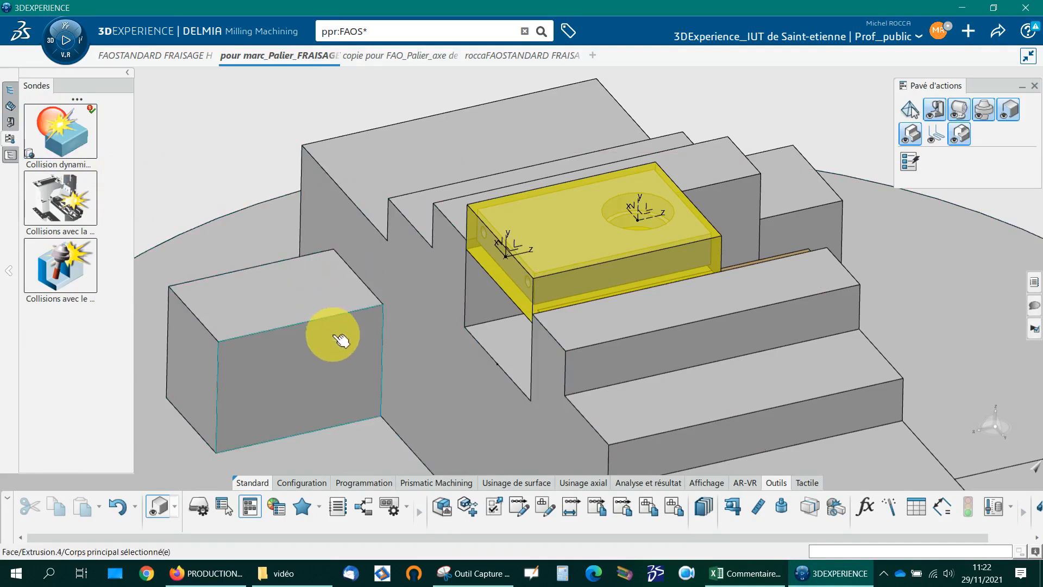
Step: Simulate Programme de fabrication.1 with the collision detection active
{"action": "left_click", "coordinate": [9, 95]}
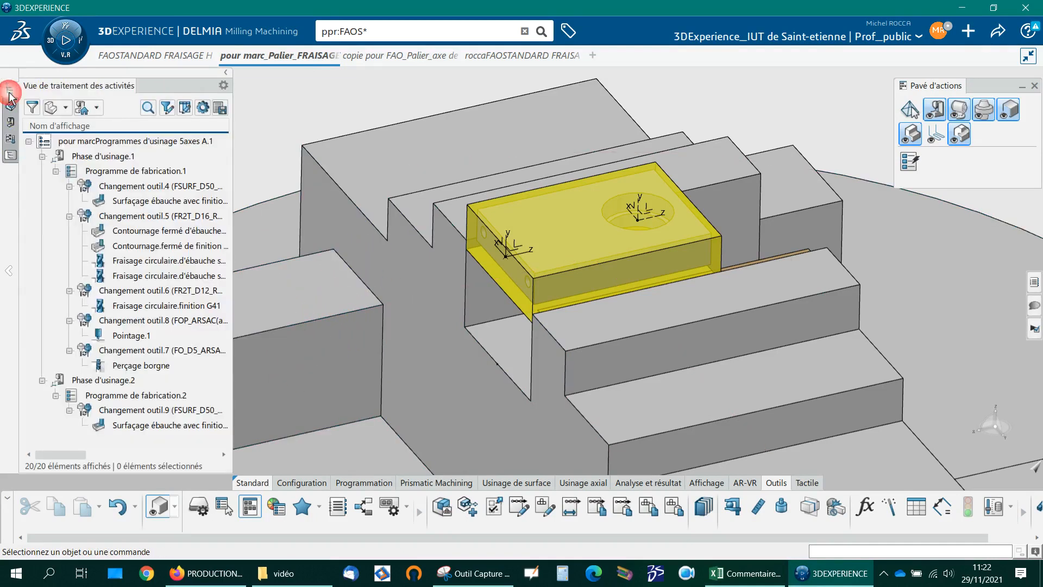
{"action": "left_click", "coordinate": [131, 171]}
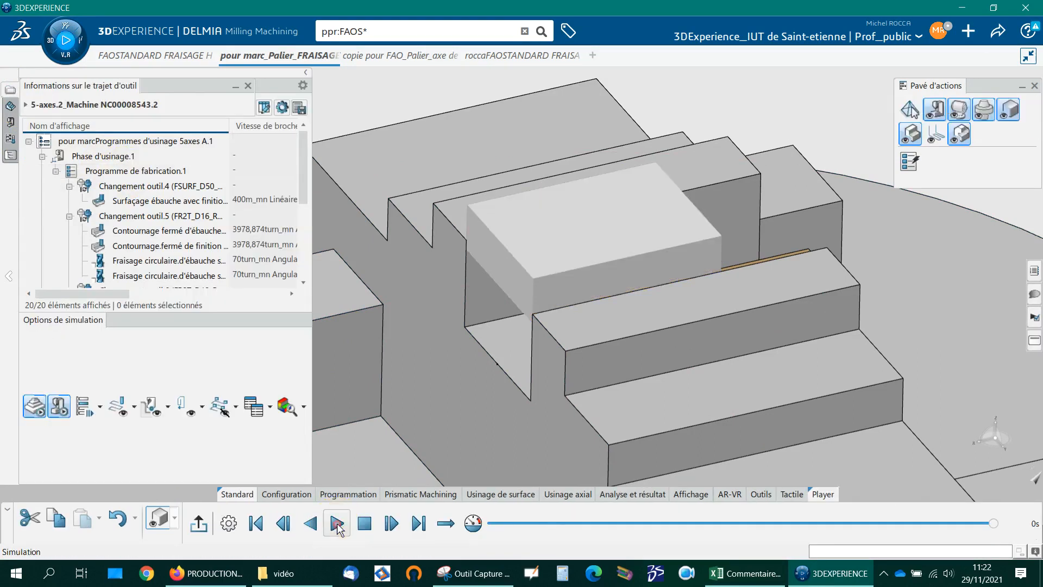
{"action": "left_click", "coordinate": [337, 523]}
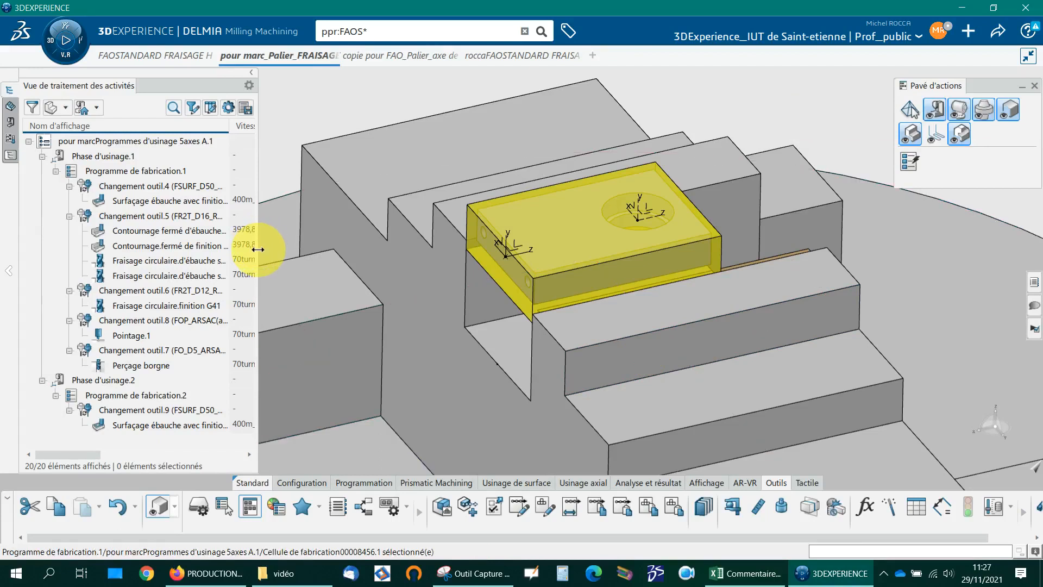
Step: Check the activity view's column presets and widen the view to examine the operations' speeds and feeds
{"action": "left_click", "coordinate": [228, 107]}
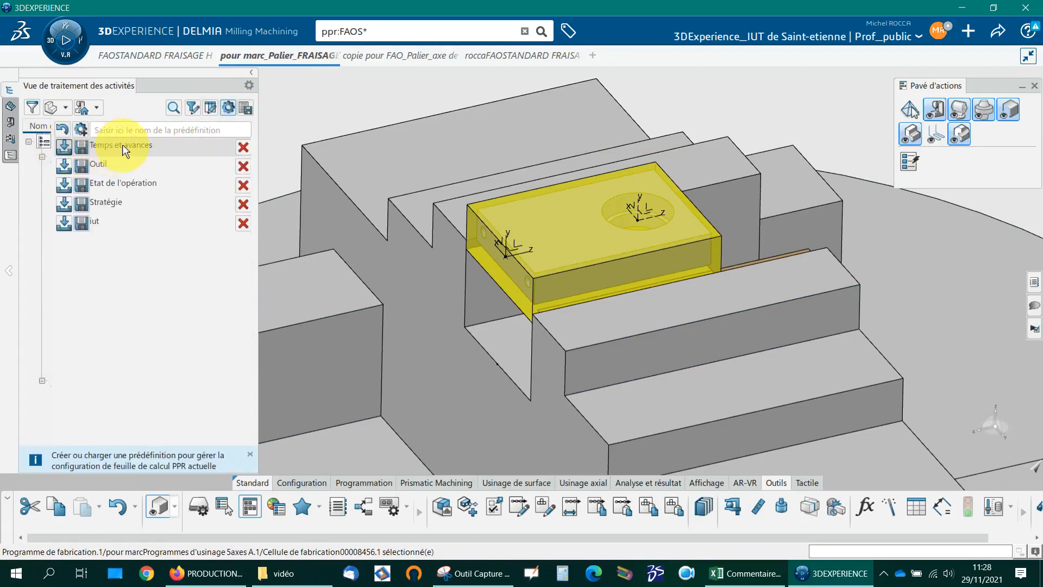
{"action": "left_click", "coordinate": [227, 107]}
{"action": "left_click_drag", "start_coordinate": [257, 157], "coordinate": [889, 176]}
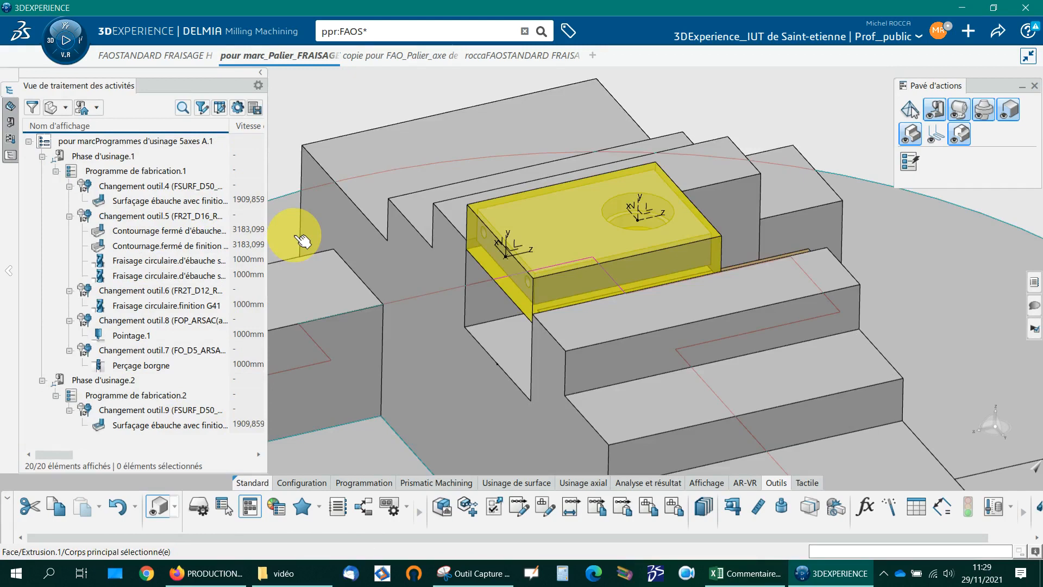
Step: Generate the ISO output of Programme de fabrication.1 as a txt file, one file per program, replacing any similarly named NC program
{"action": "left_click", "coordinate": [130, 173]}
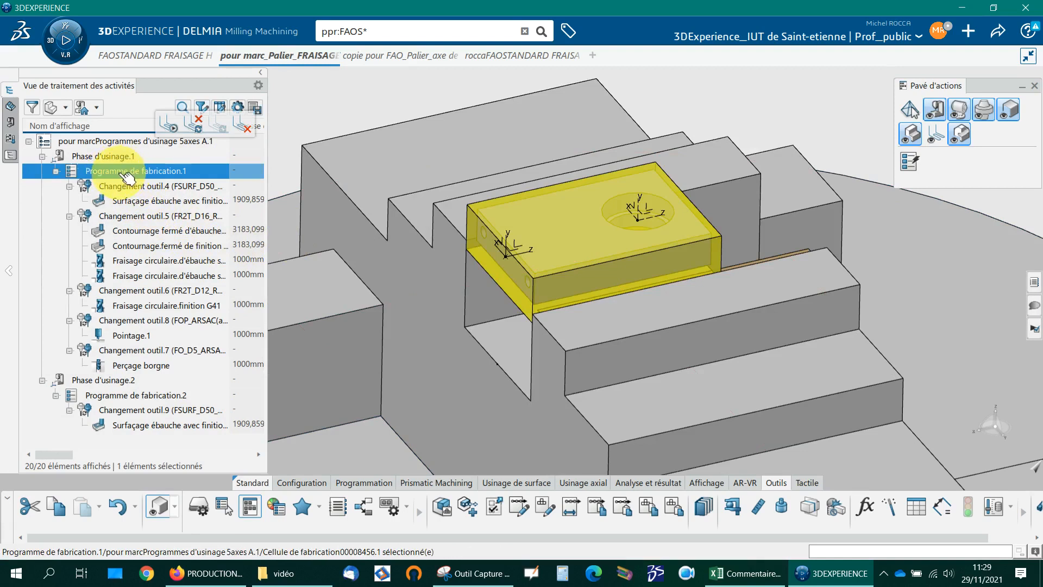
{"action": "left_click", "coordinate": [908, 163]}
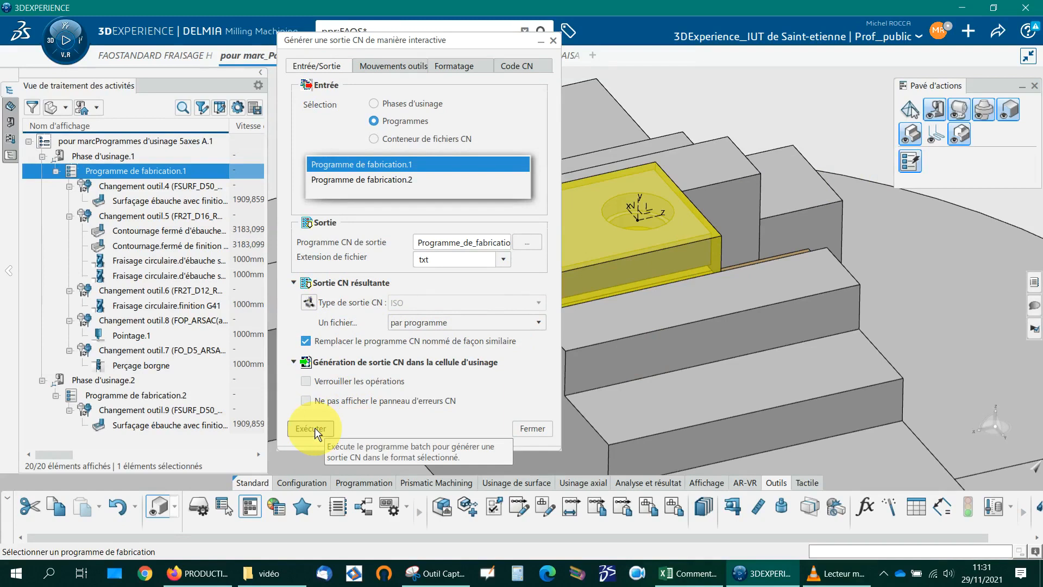
{"action": "left_click", "coordinate": [315, 428]}
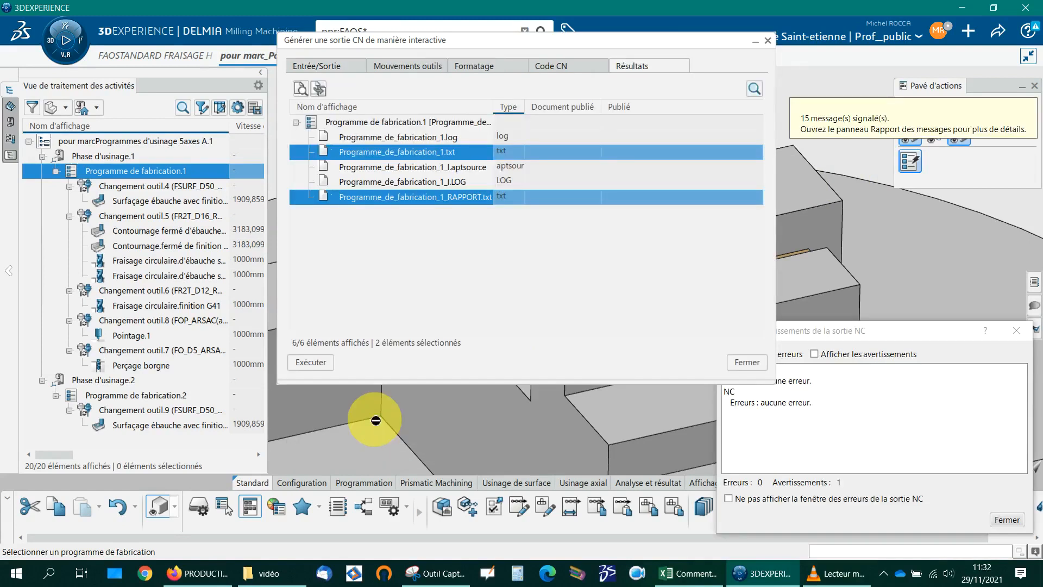
{"action": "left_click_drag", "start_coordinate": [865, 334], "coordinate": [920, 337]}
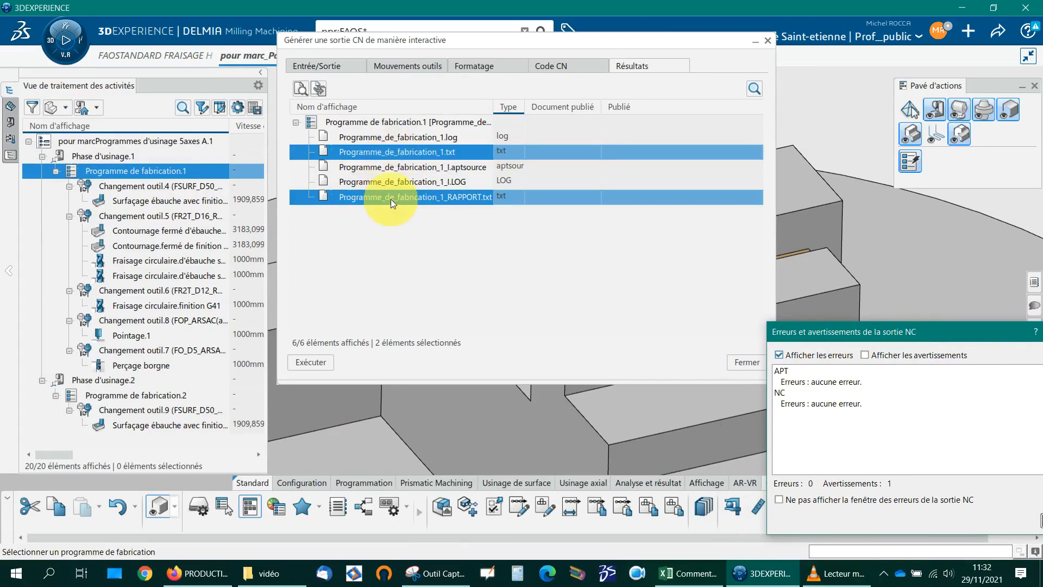
Step: Display the generated Programme_de_fabrication_1.txt and Programme_de_fabrication_1_RAPPORT.txt files, read the report and close it
{"action": "right_click", "coordinate": [412, 152]}
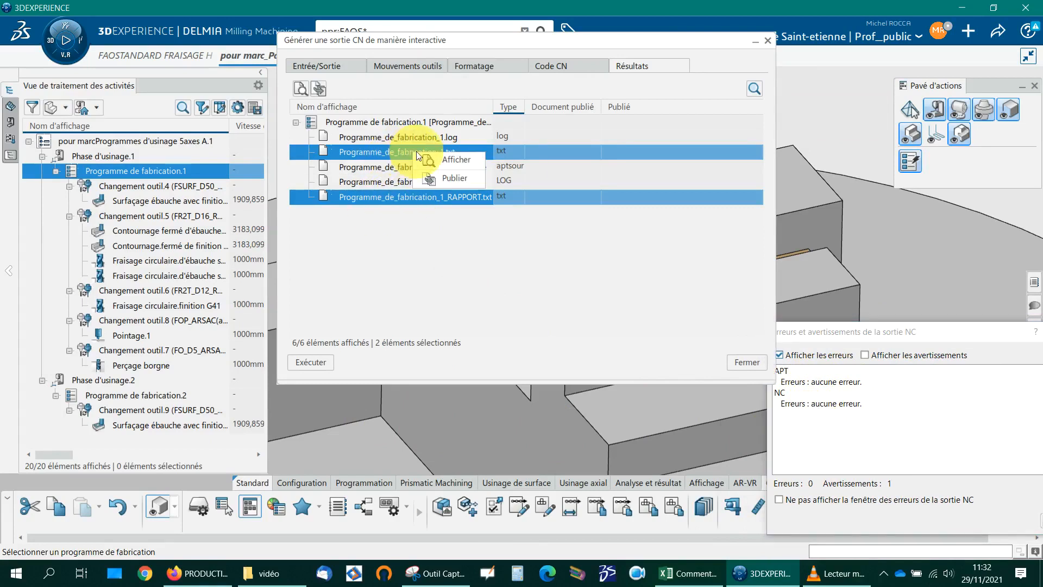
{"action": "left_click", "coordinate": [451, 158]}
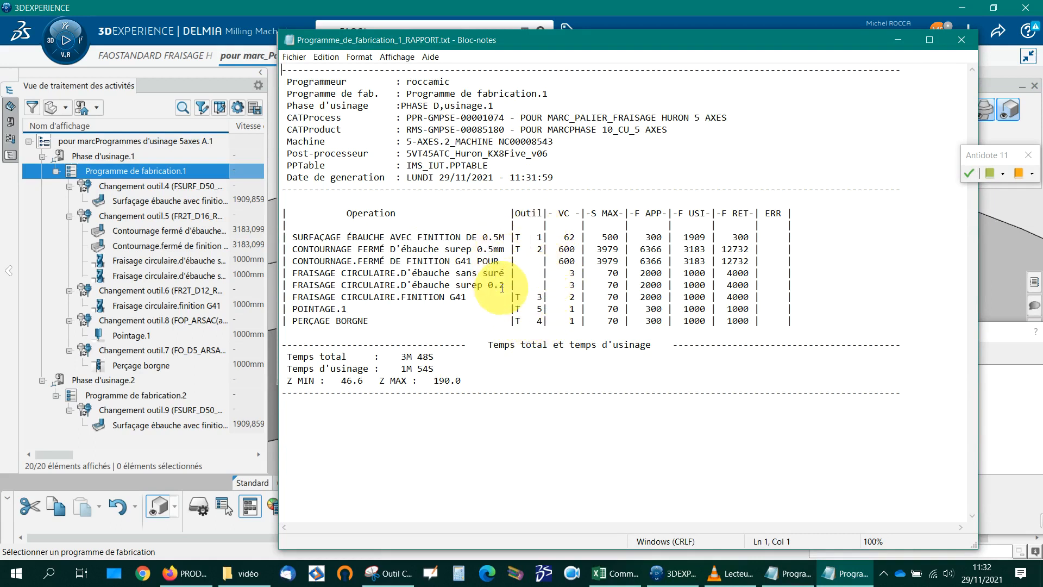
{"action": "left_click", "coordinate": [960, 40]}
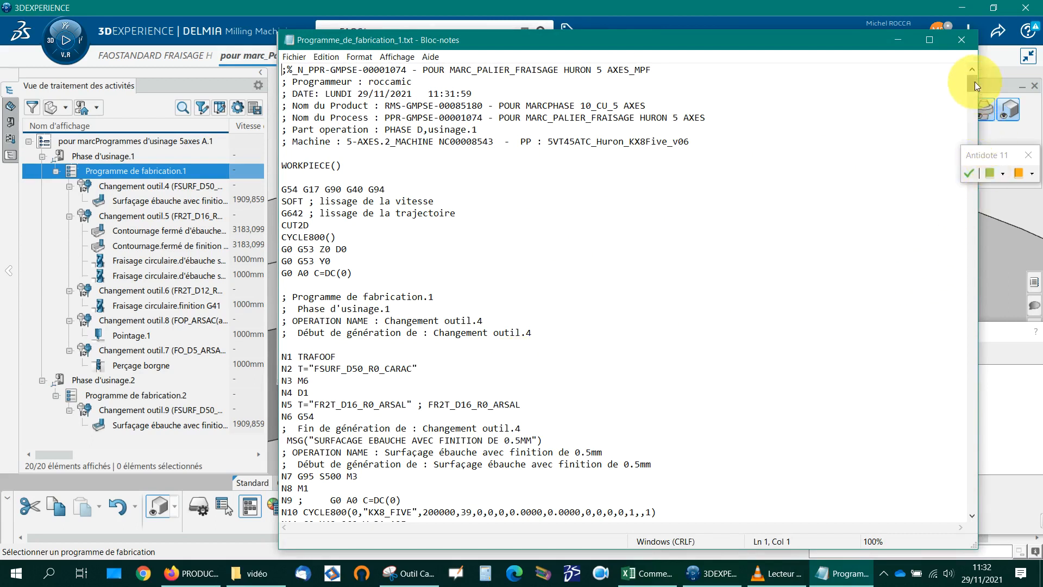
Step: Examine the generated ISO code in Programme_de_fabrication_1.txt from beginning to end
{"action": "left_click_drag", "start_coordinate": [974, 81], "coordinate": [976, 510]}
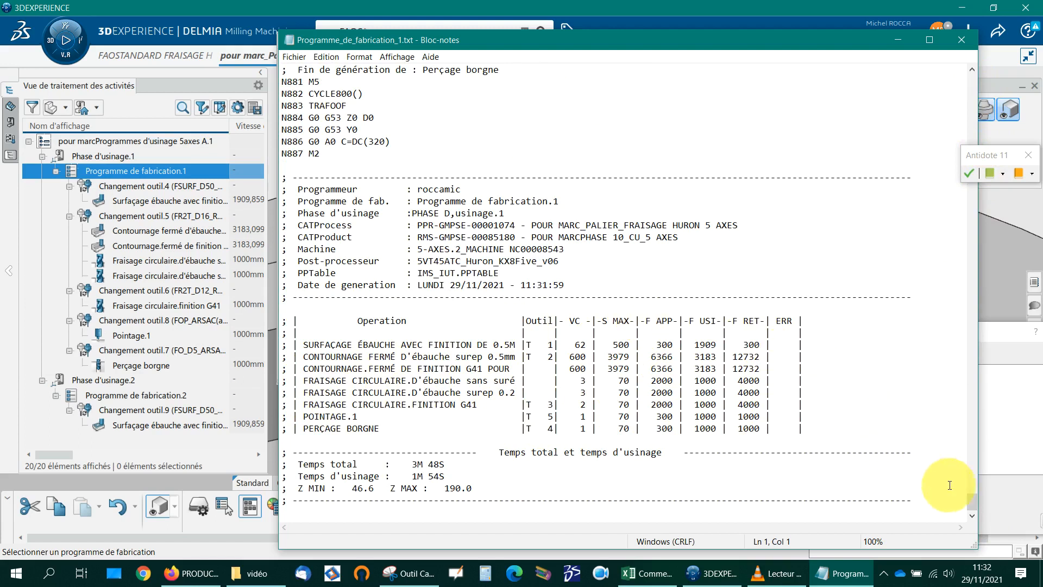
{"action": "left_click_drag", "start_coordinate": [972, 498], "coordinate": [970, 76]}
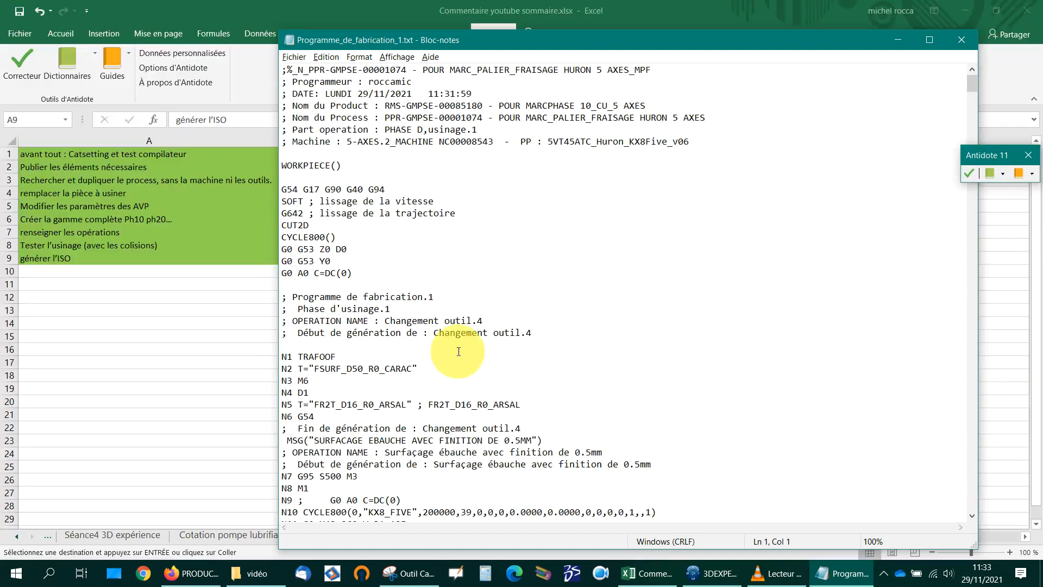
{"action": "key", "text": "alt"}
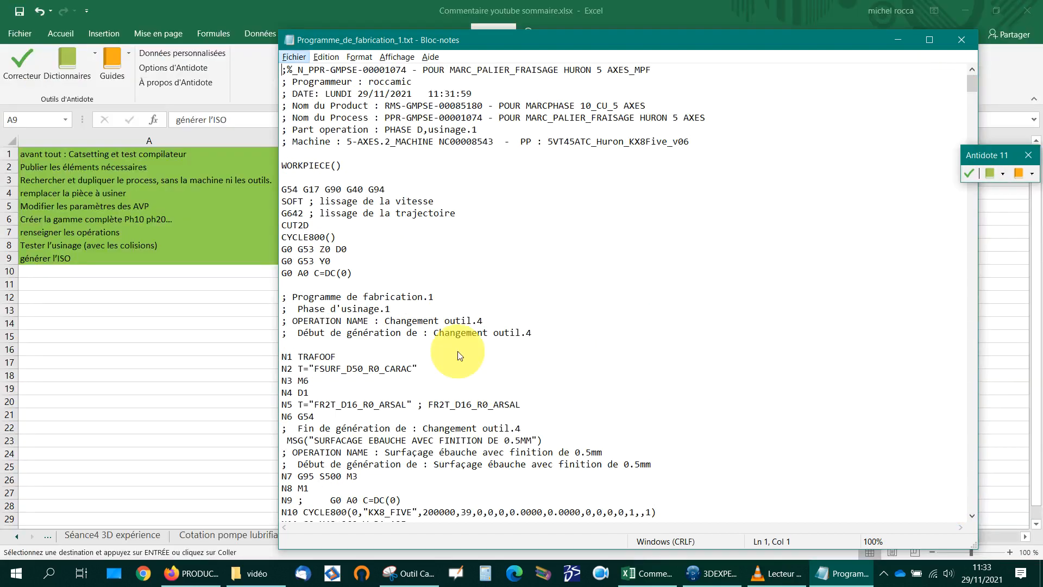